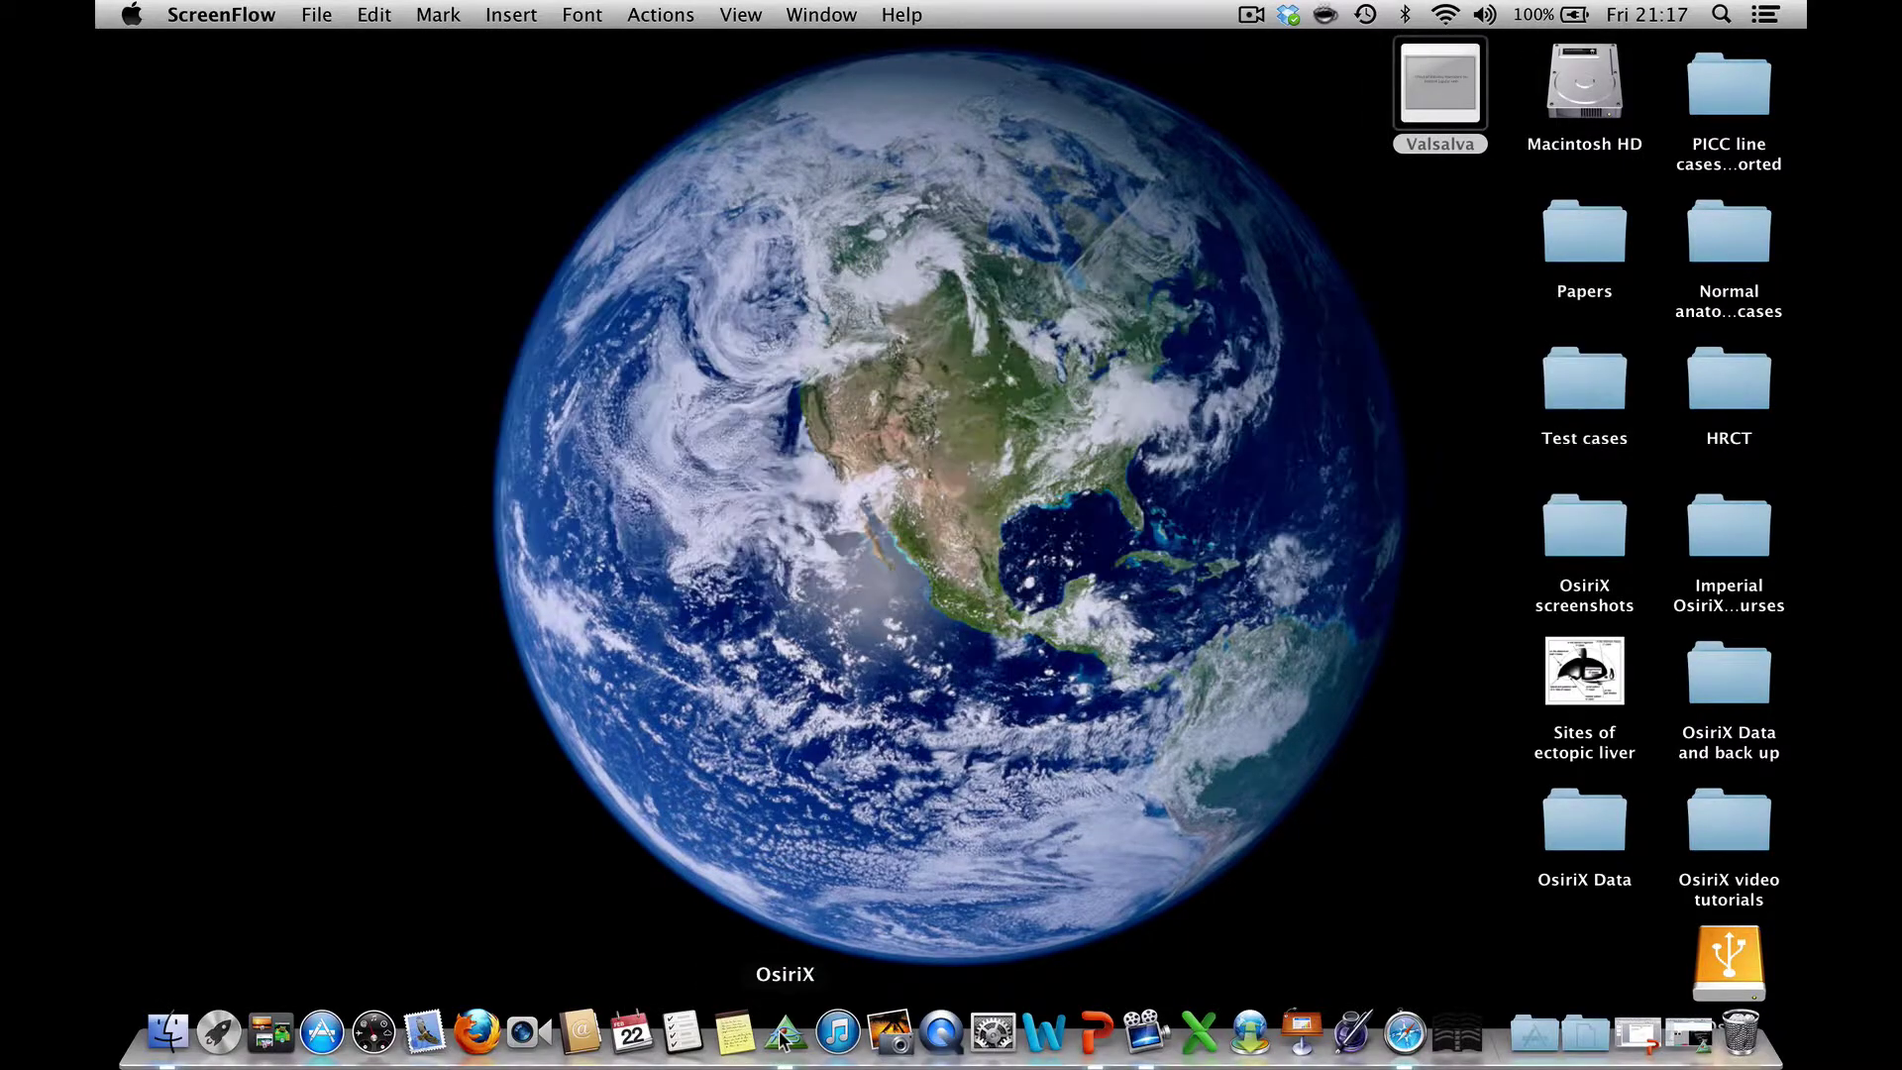
# - Launch OsiriX, accept the notice, and open the Case 001 thyroid ultrasound series in the 2D viewer
pyautogui.click(785, 1034)
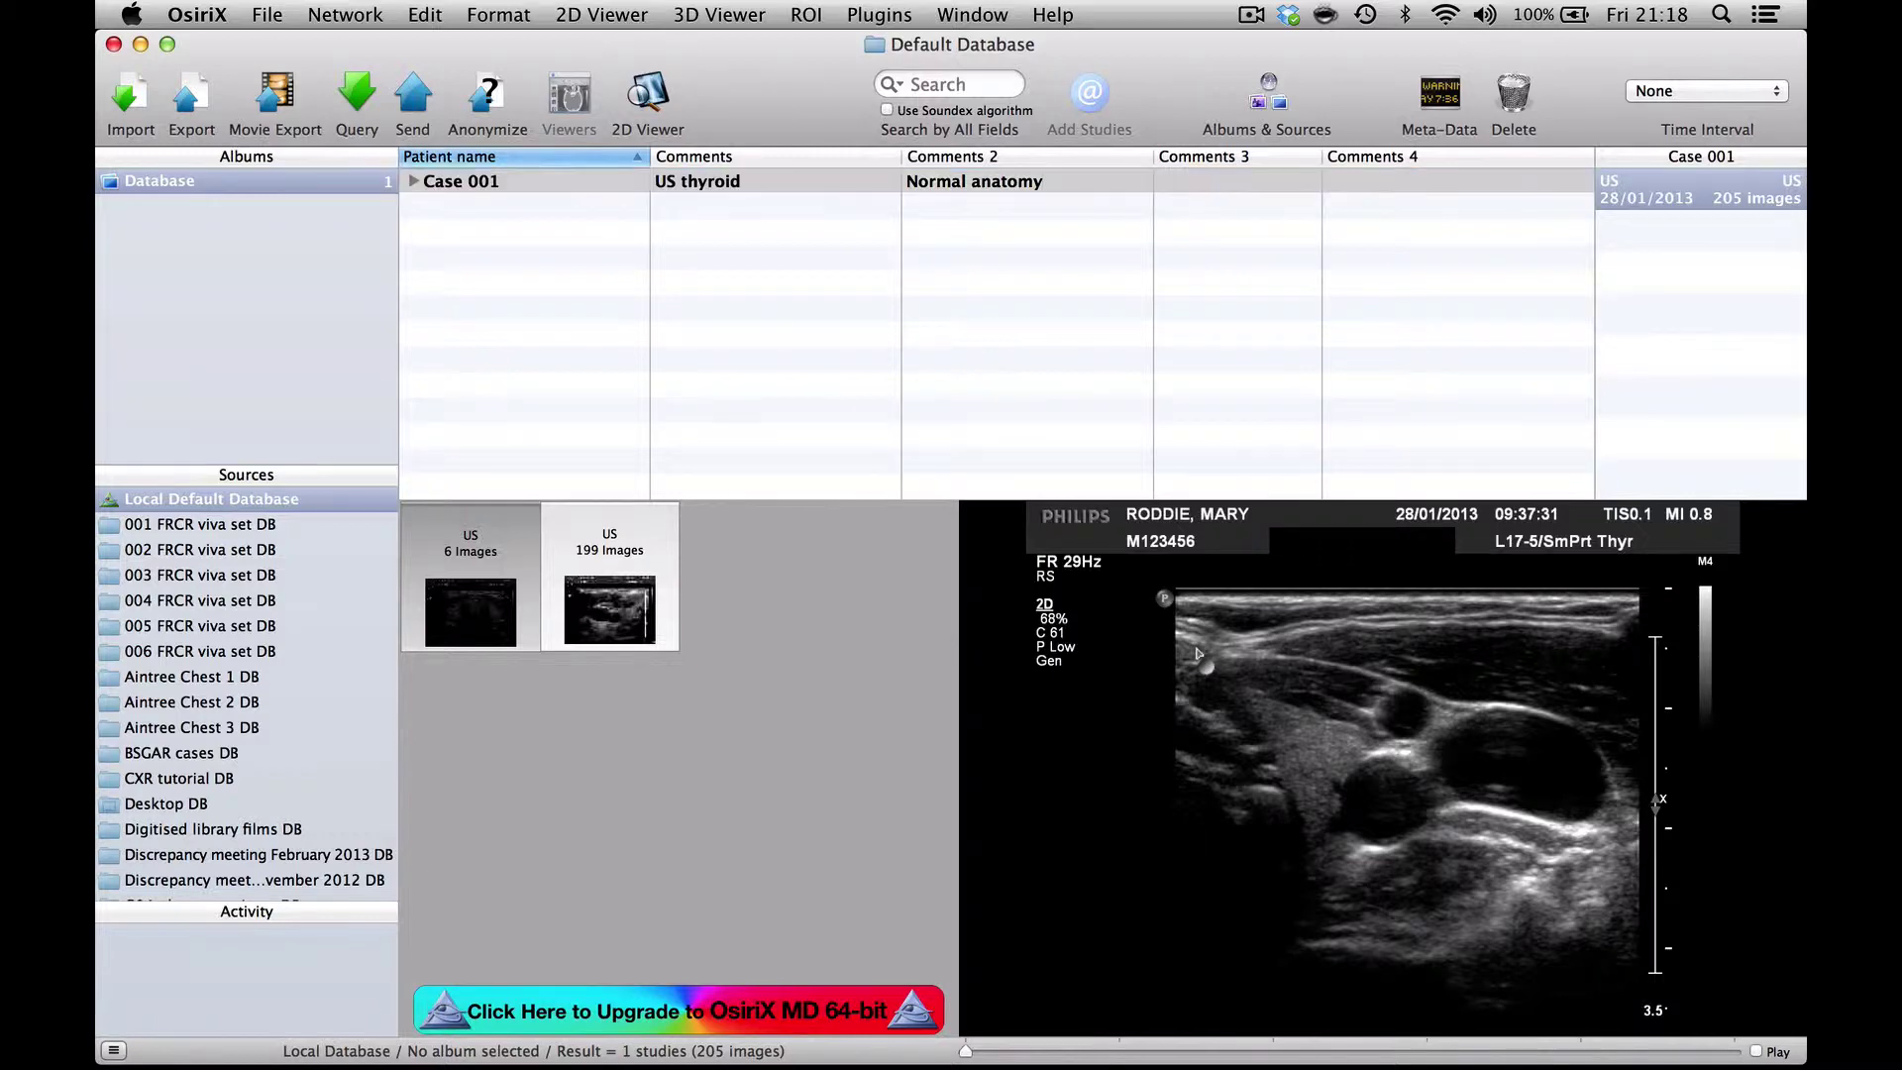
pyautogui.click(862, 448)
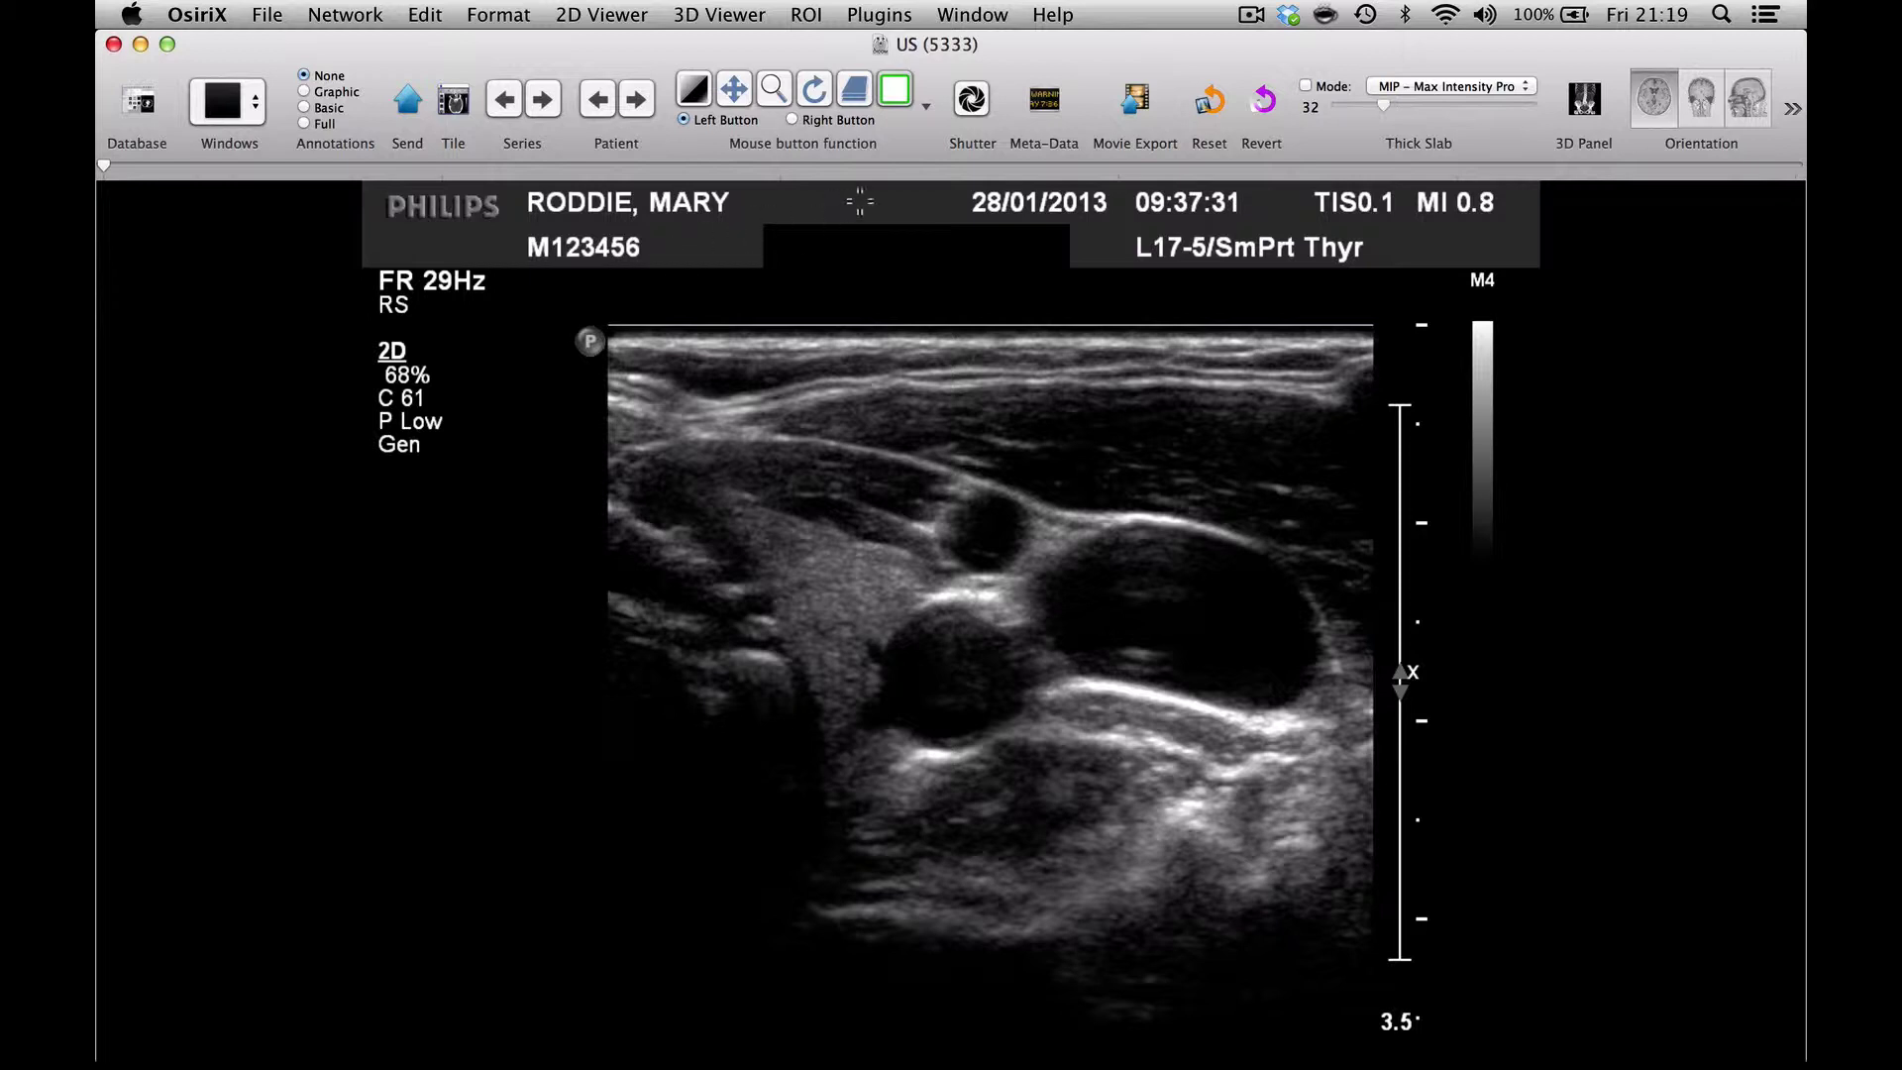
# - Draw a rectangular ROI framing the ultrasound image, about 39.8 × 33.9 mm (13.480 cm2)
pyautogui.click(928, 107)
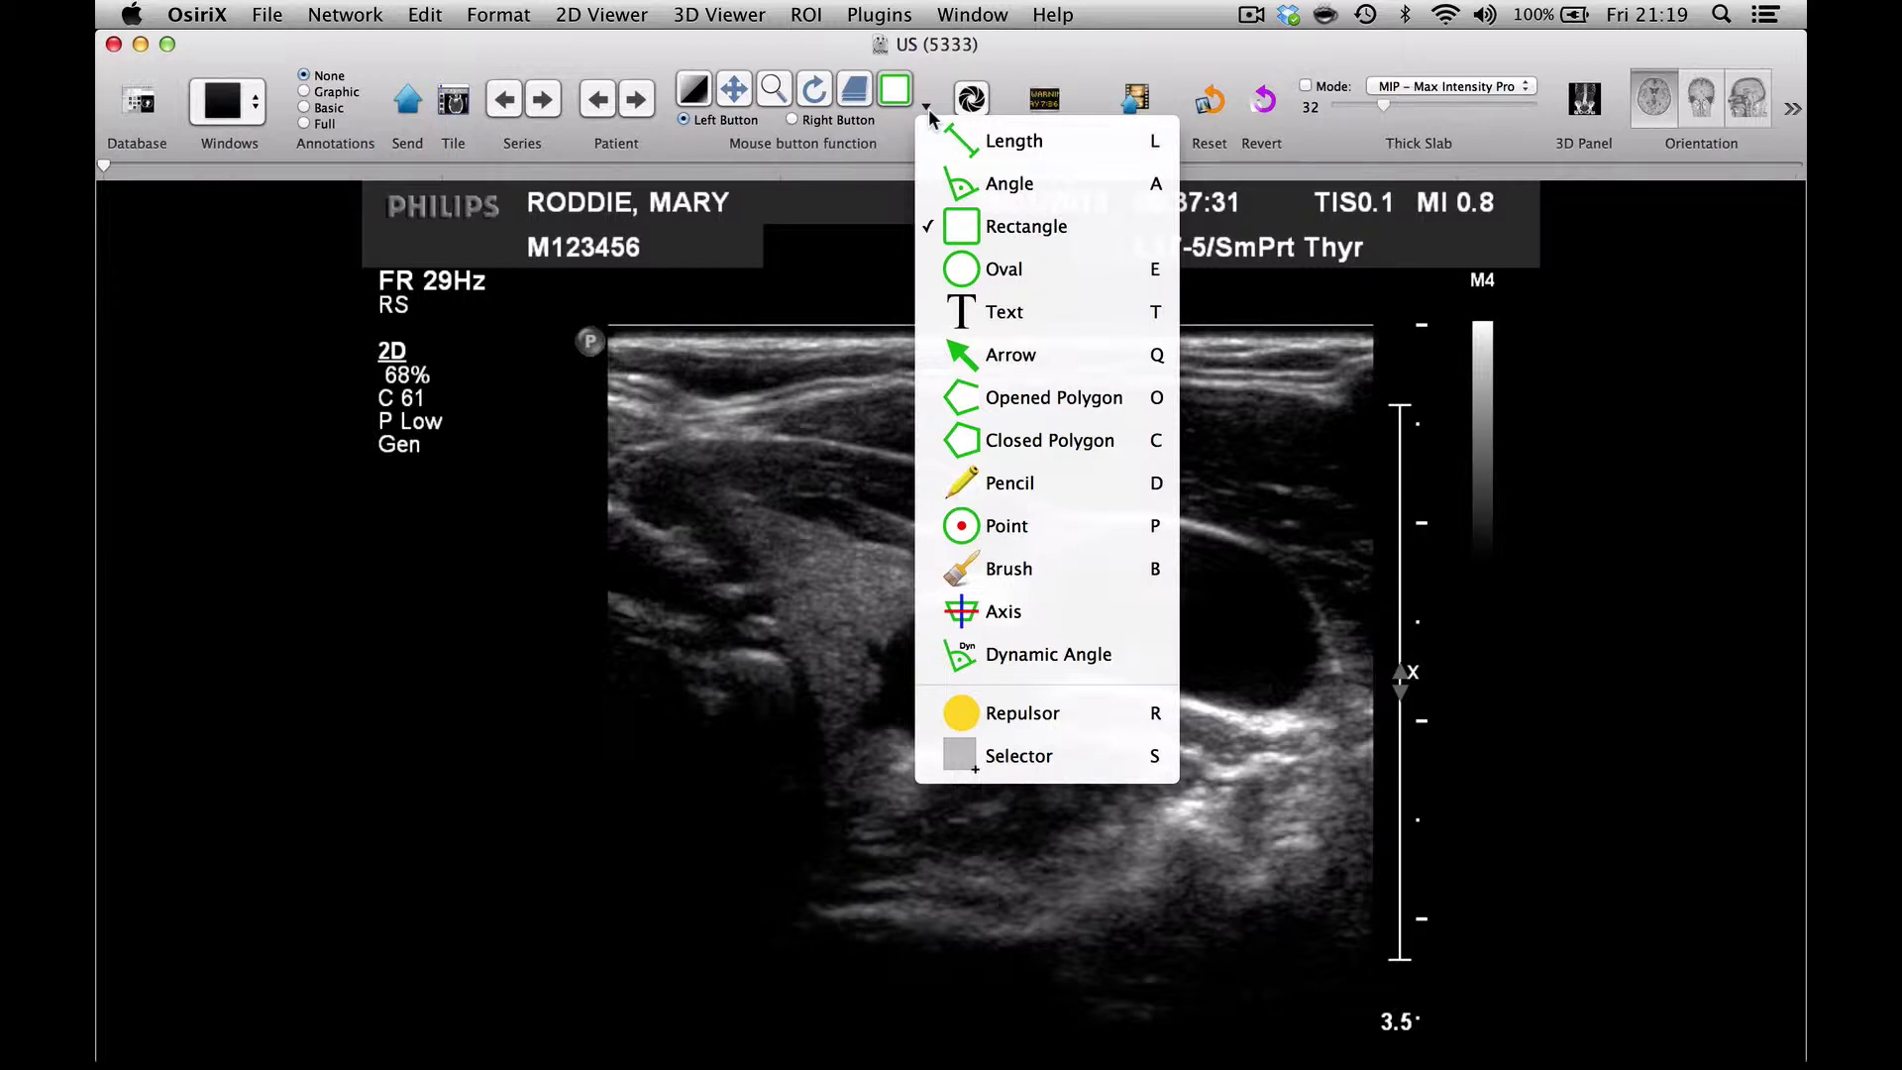
pyautogui.click(964, 230)
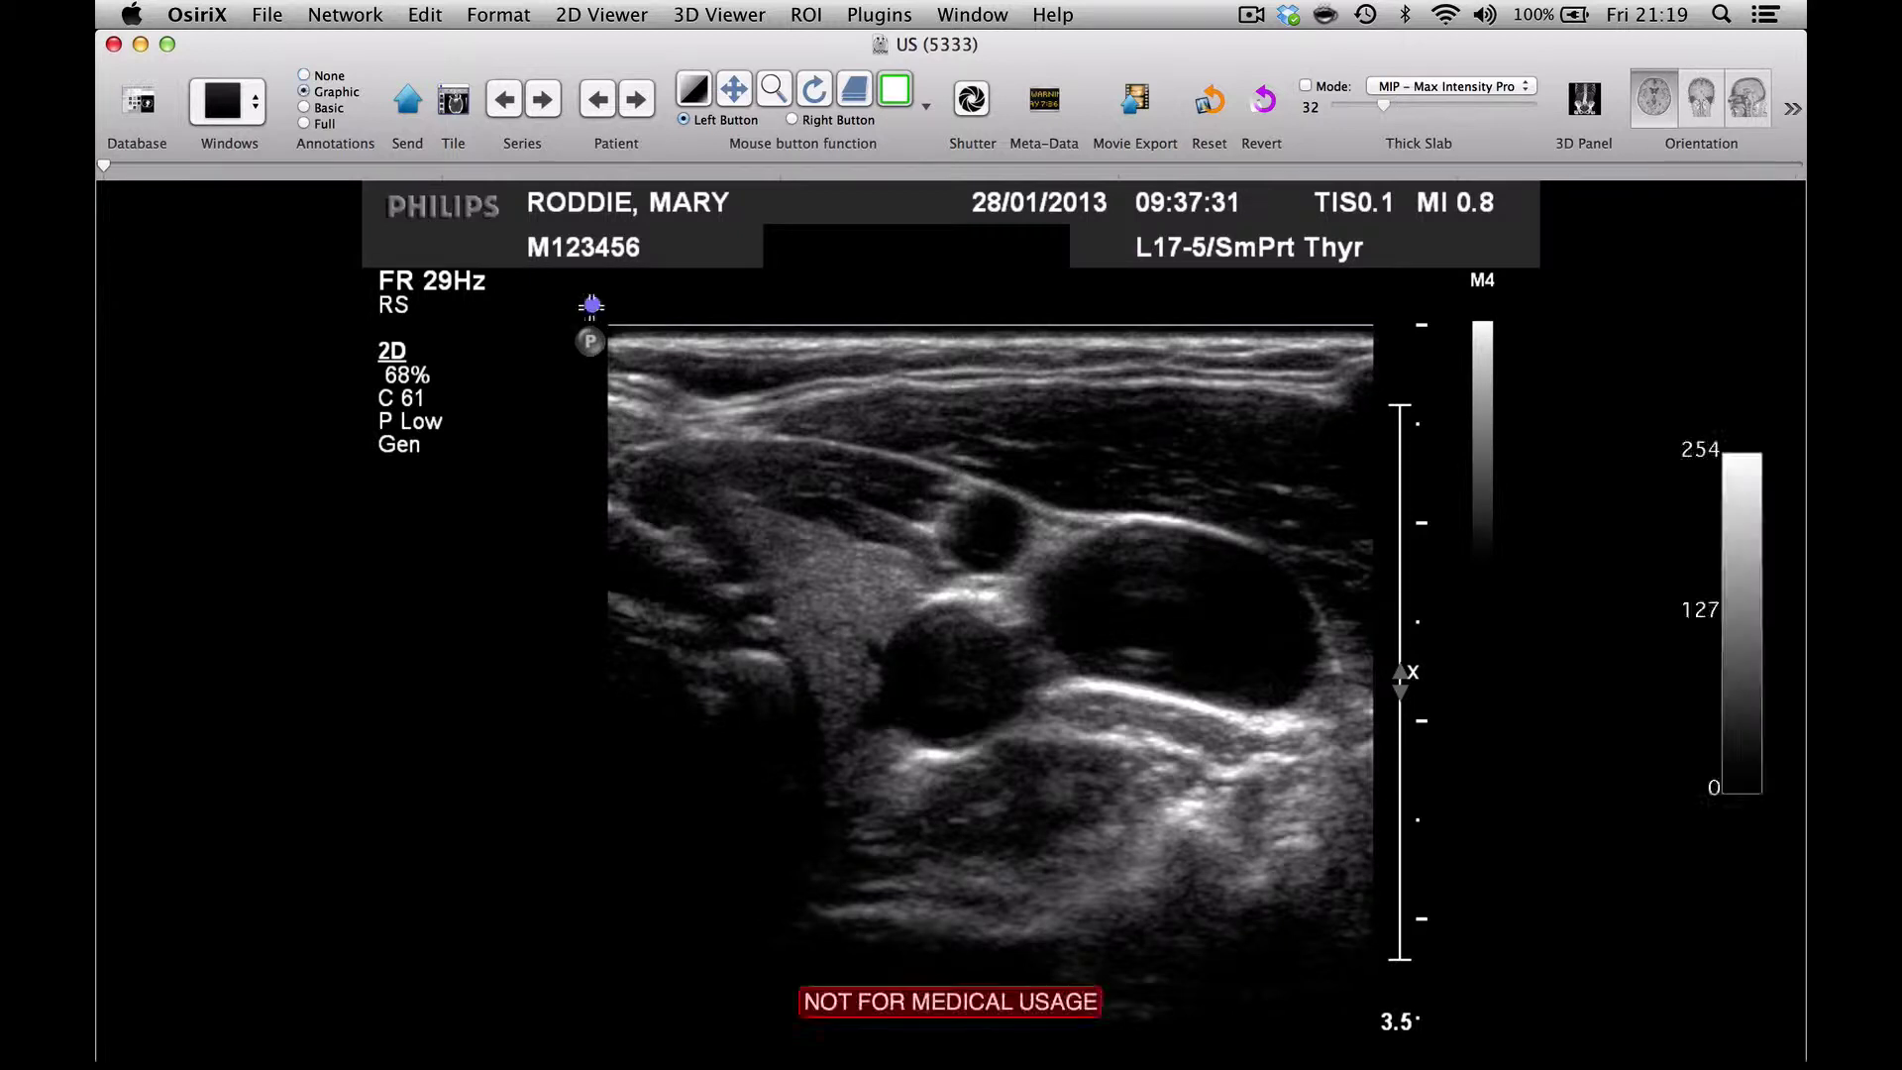
pyautogui.moveTo(592, 304)
pyautogui.mouseDown()
pyautogui.moveTo(991, 374)
pyautogui.moveTo(1308, 497)
pyautogui.moveTo(1379, 632)
pyautogui.moveTo(1376, 978)
pyautogui.mouseUp()
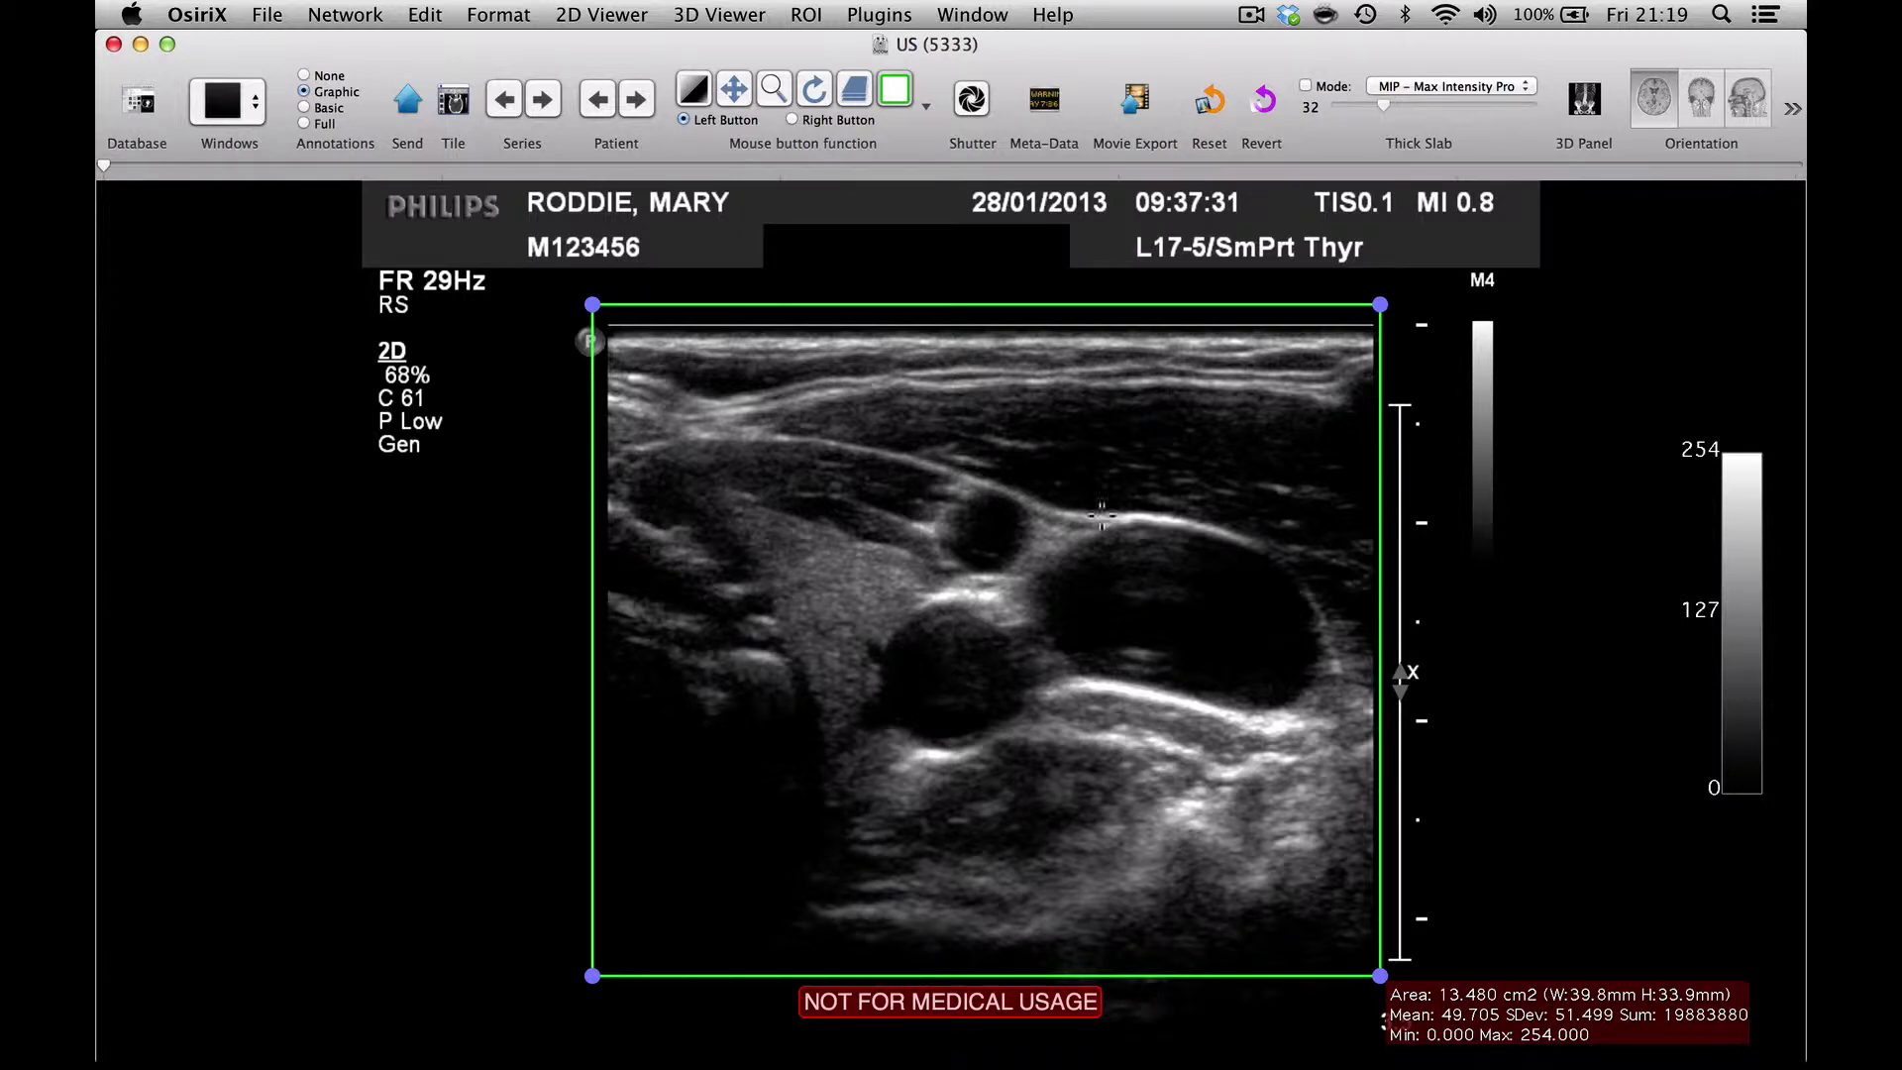
# - Apply the shutter so everything outside the rectangle ROI is blacked out
pyautogui.click(972, 99)
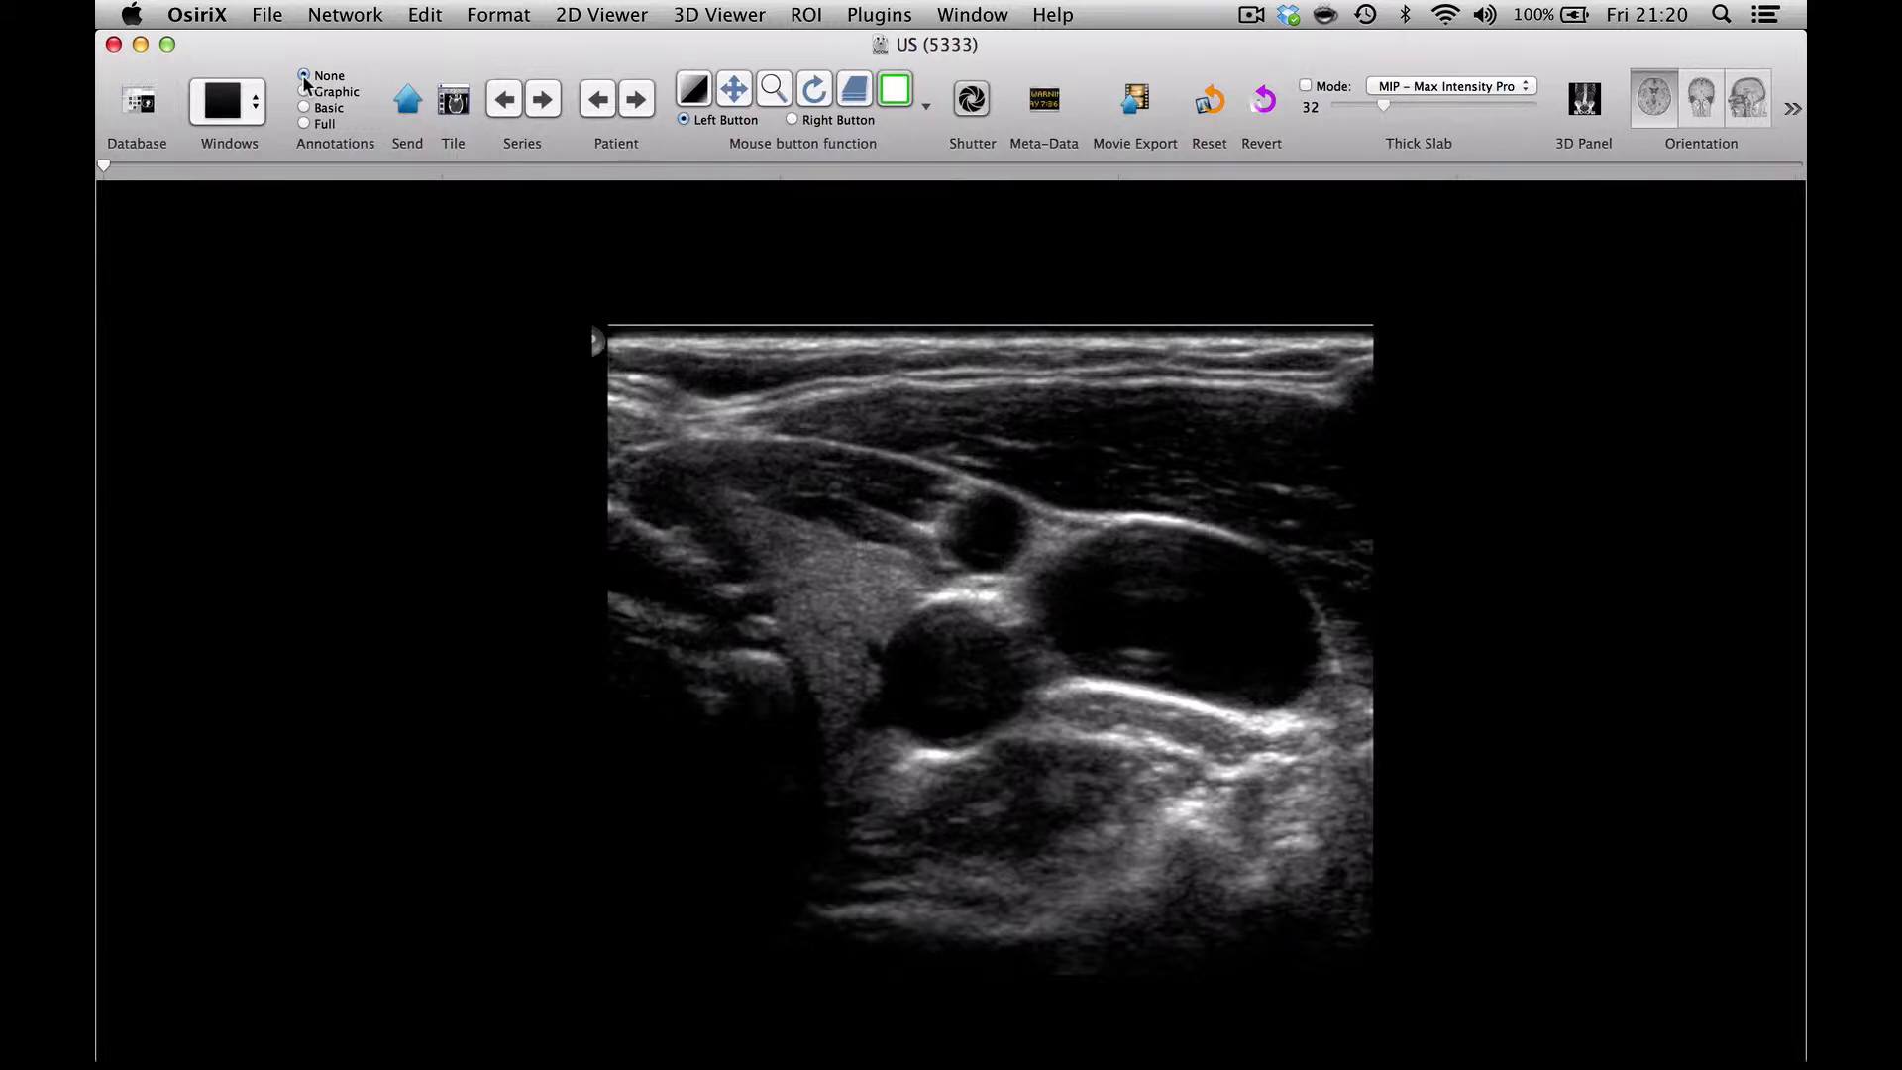
# - Export all 6 images of the series to DICOM as a new series named US
pyautogui.click(269, 16)
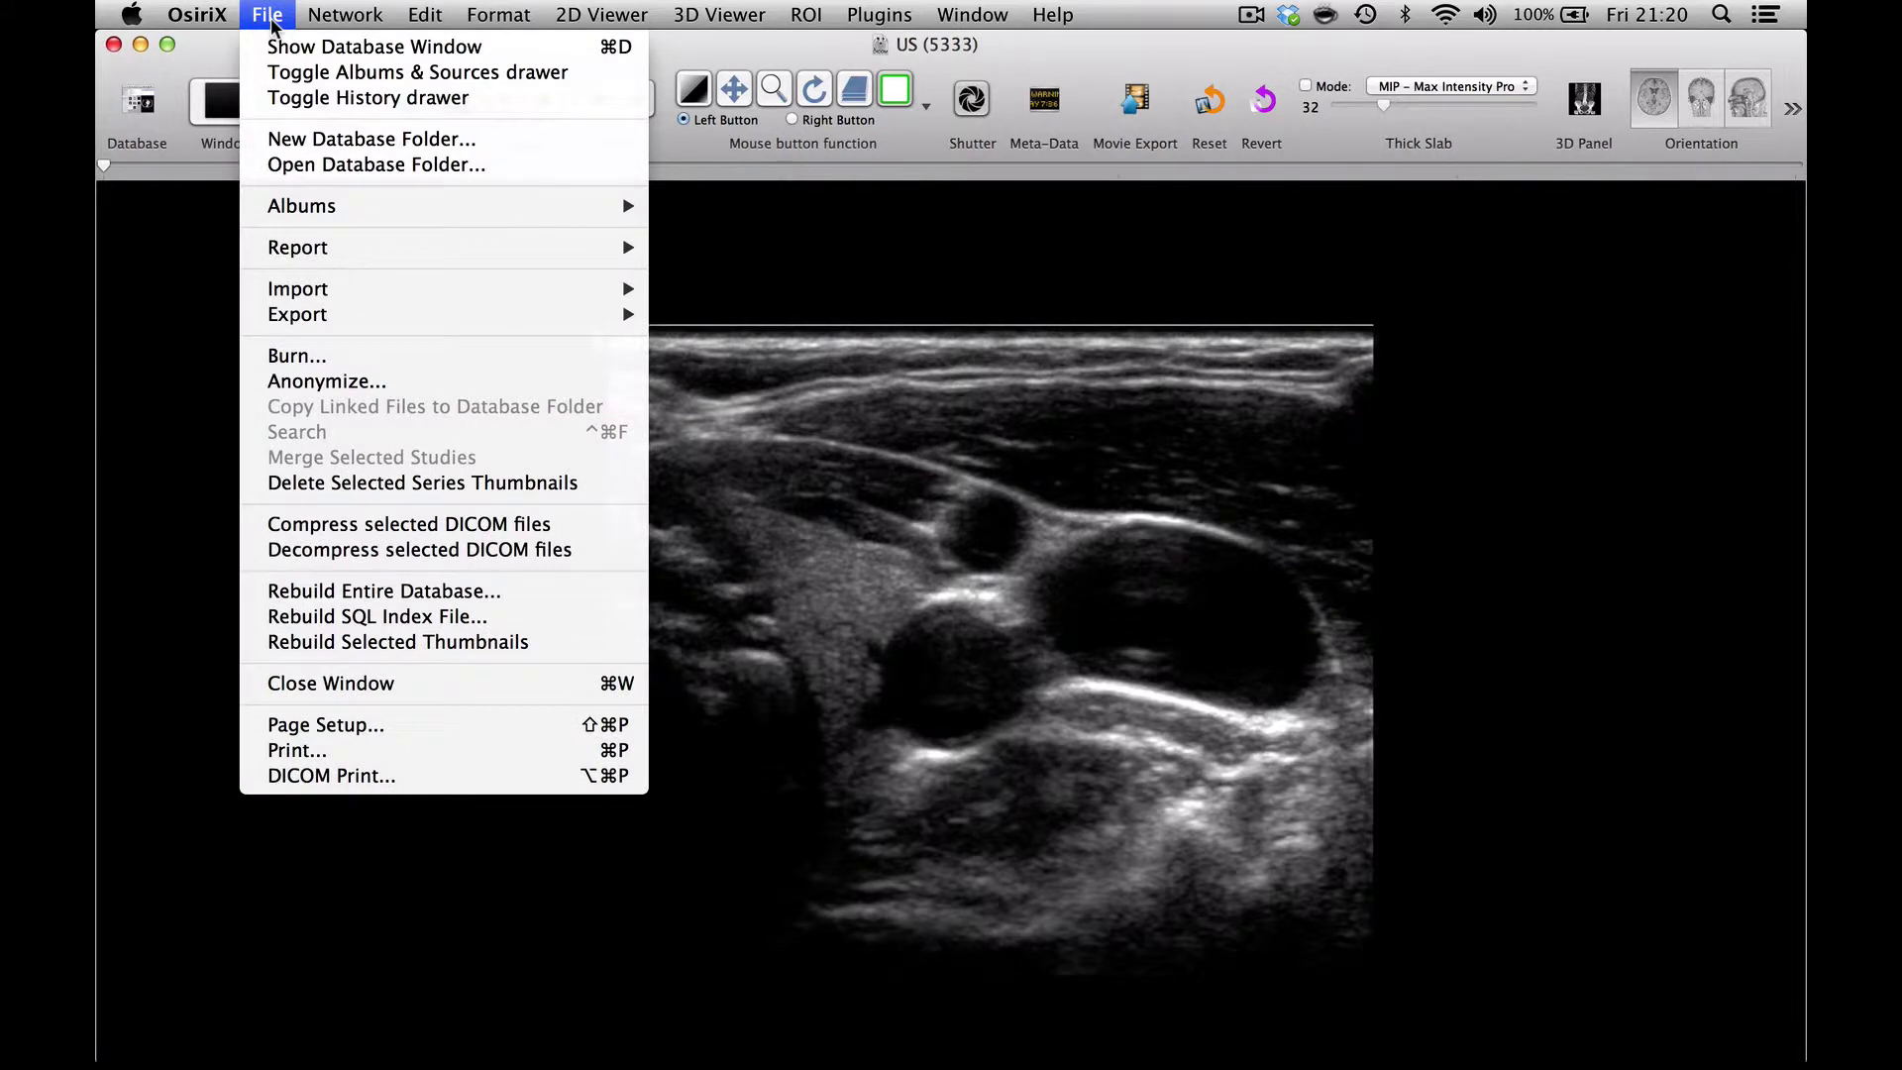
pyautogui.moveTo(322, 315)
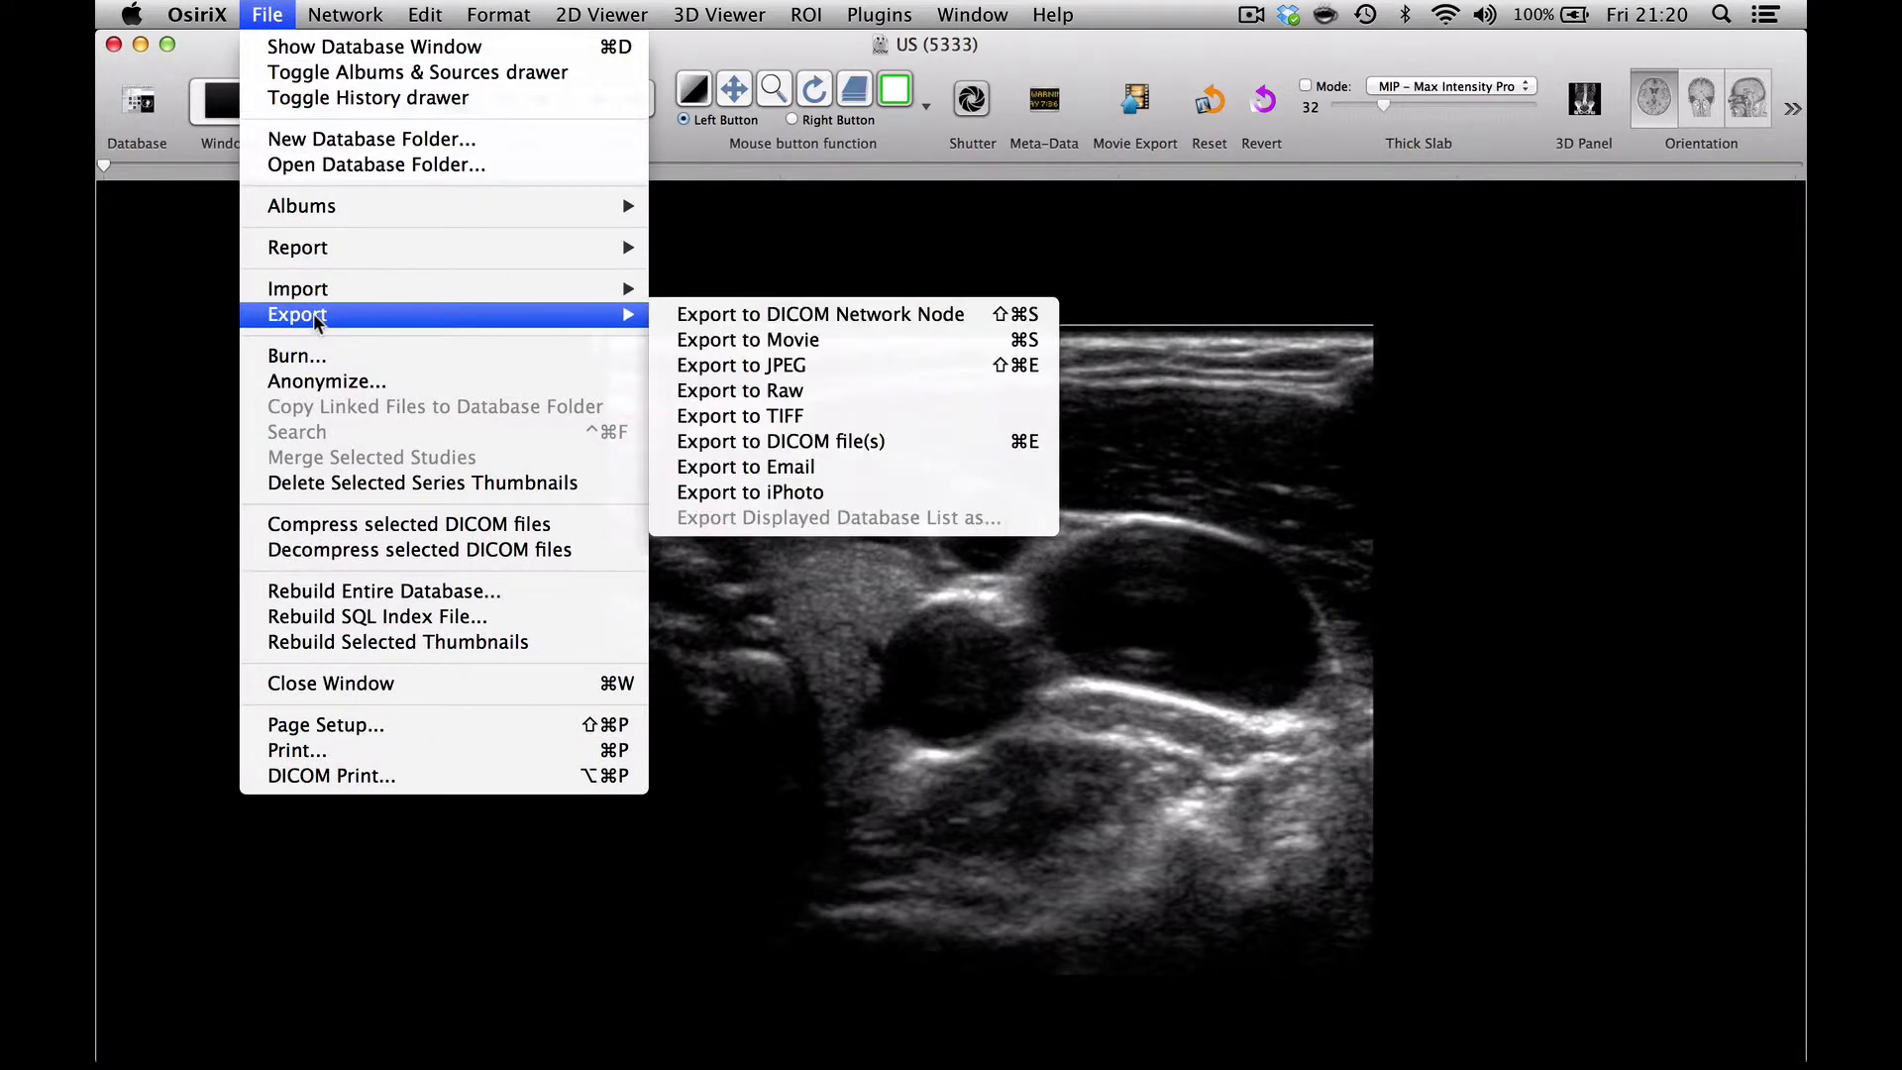
pyautogui.click(727, 444)
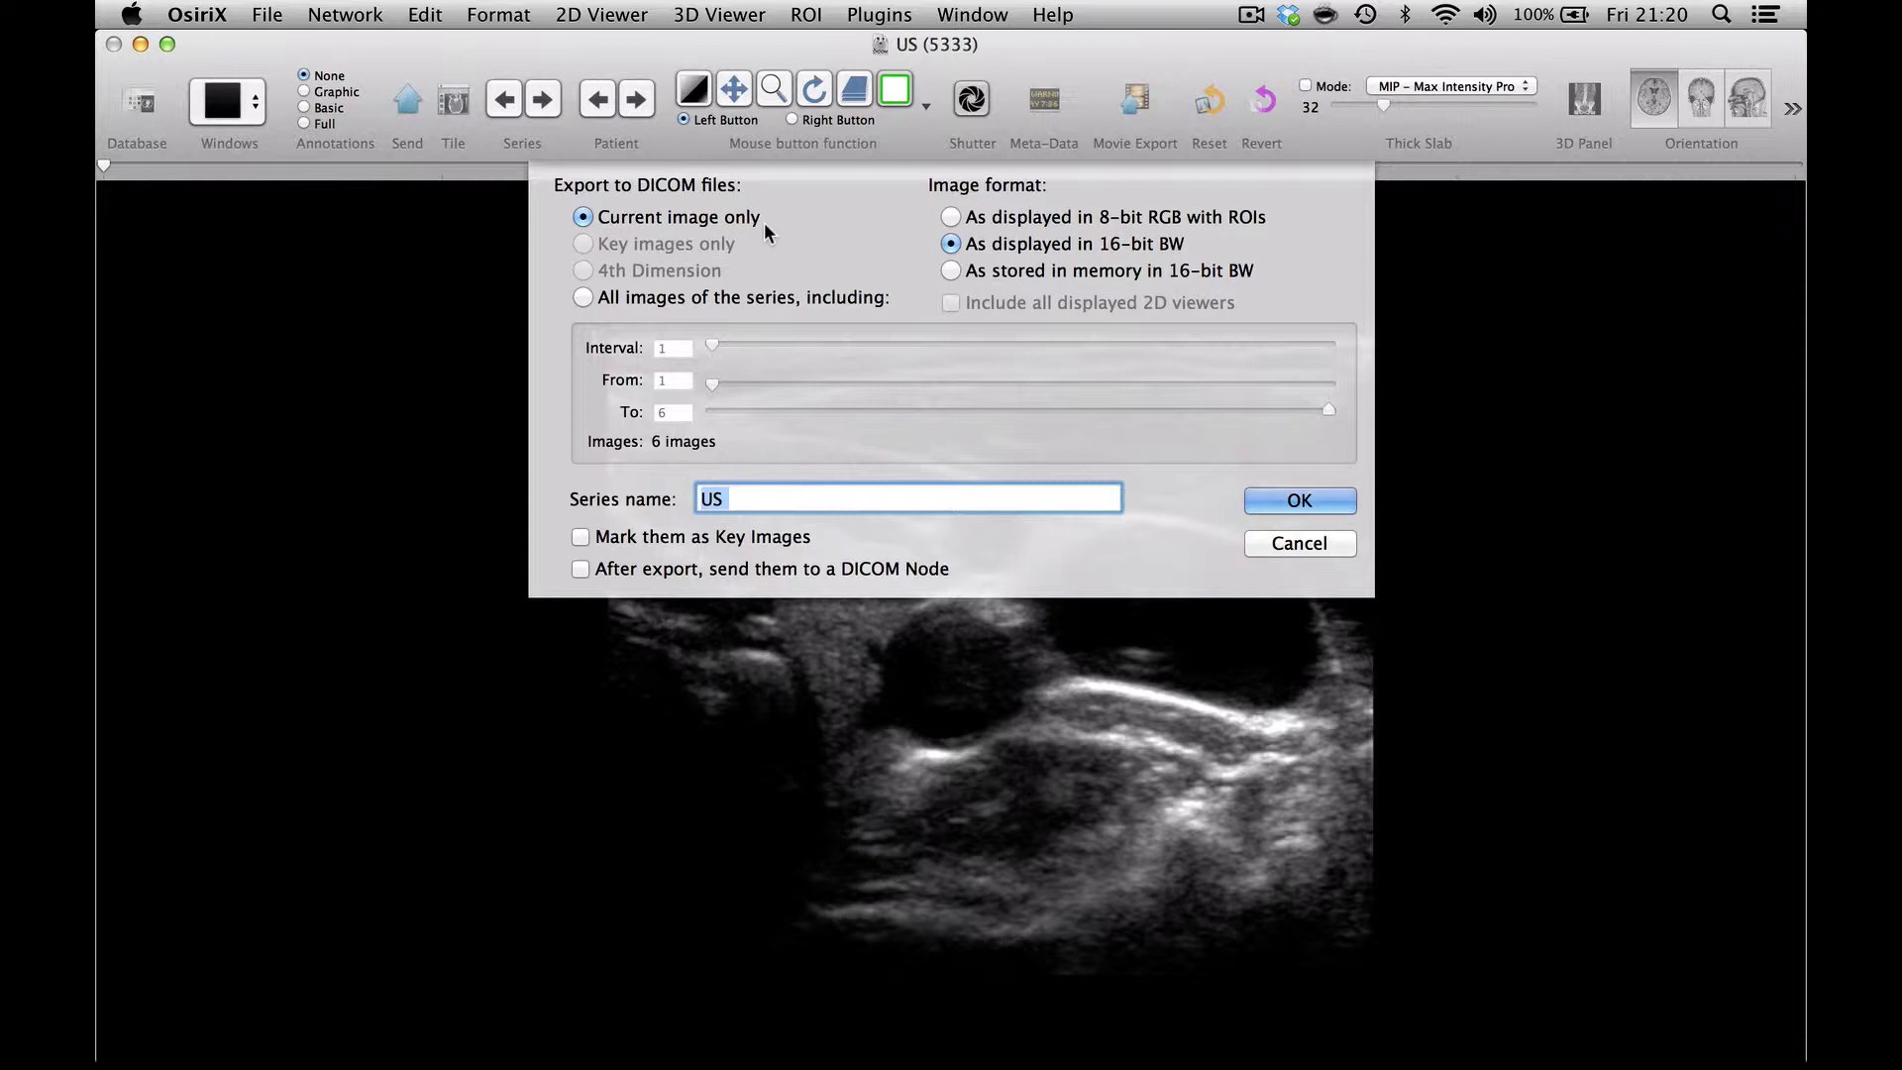
pyautogui.click(584, 300)
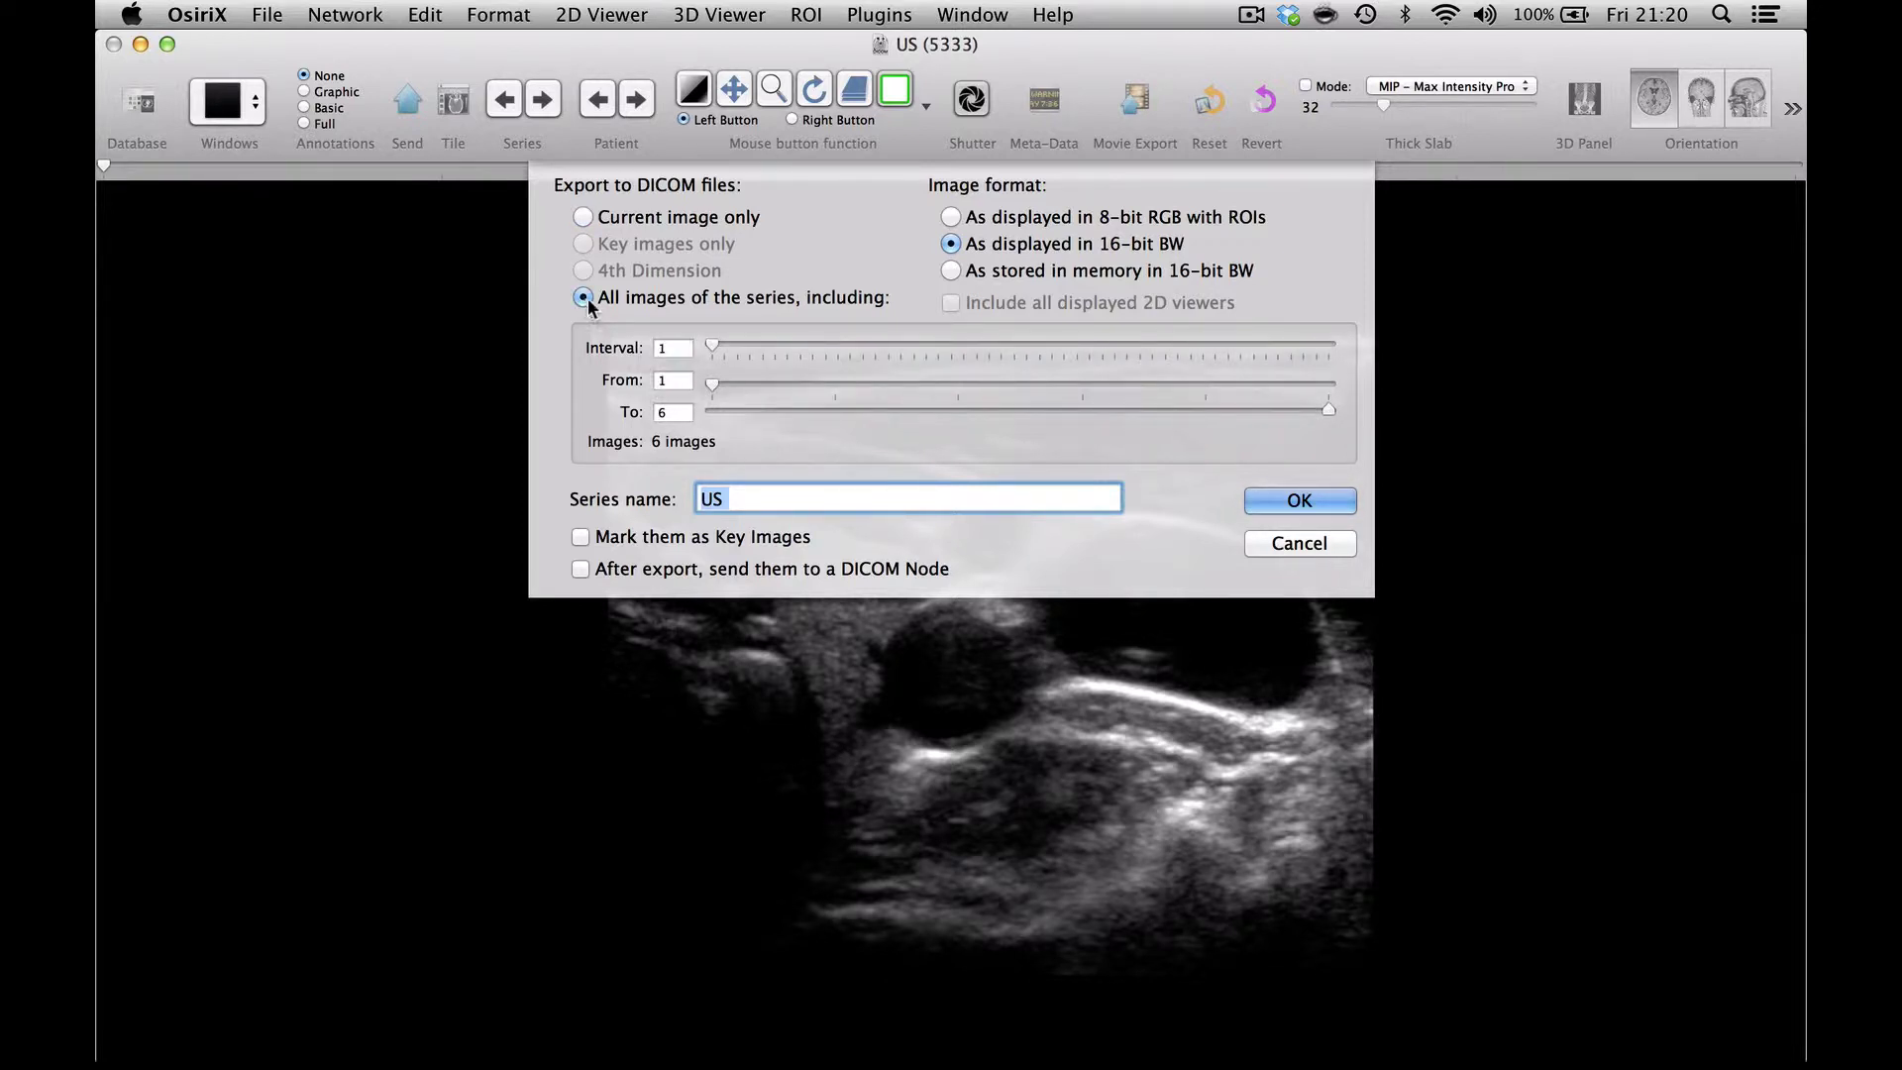
pyautogui.click(724, 502)
# - Confirm the export and compare the new anonymised series against the original in the database
pyautogui.click(1288, 501)
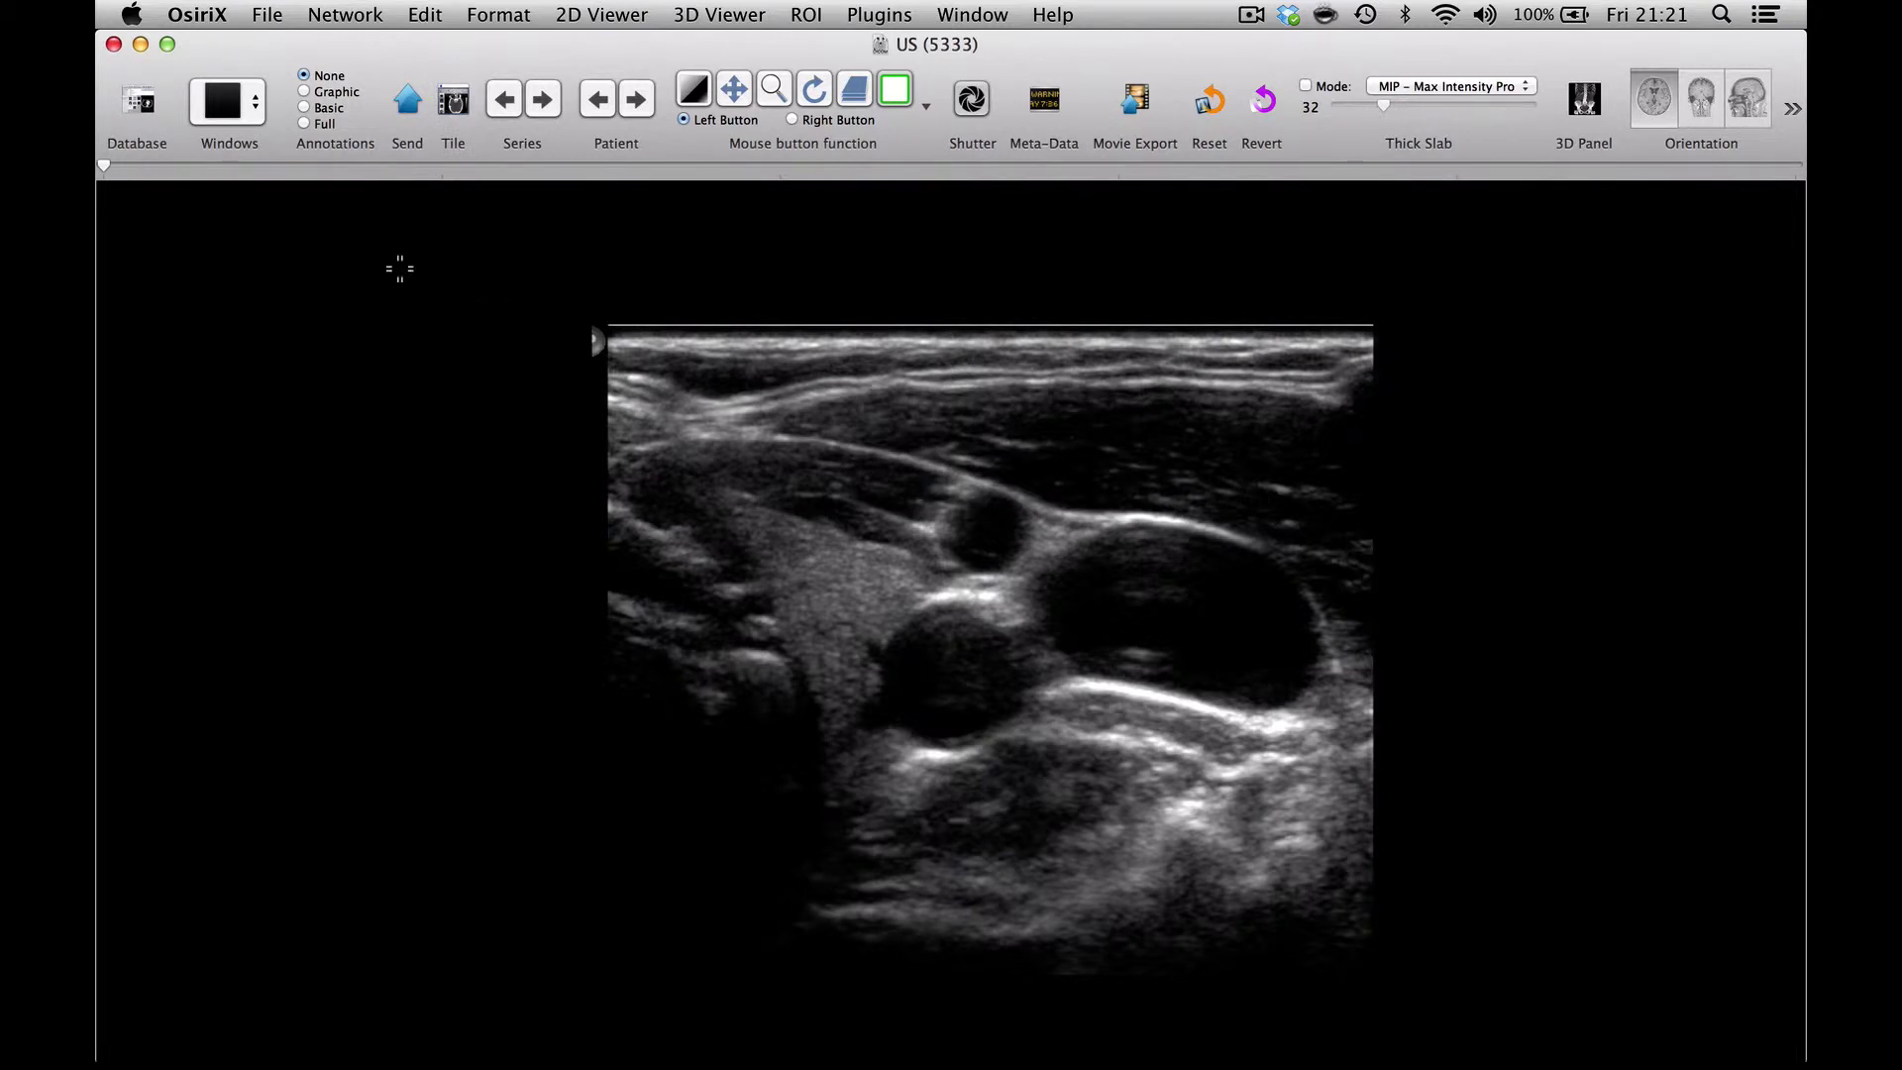
pyautogui.click(139, 102)
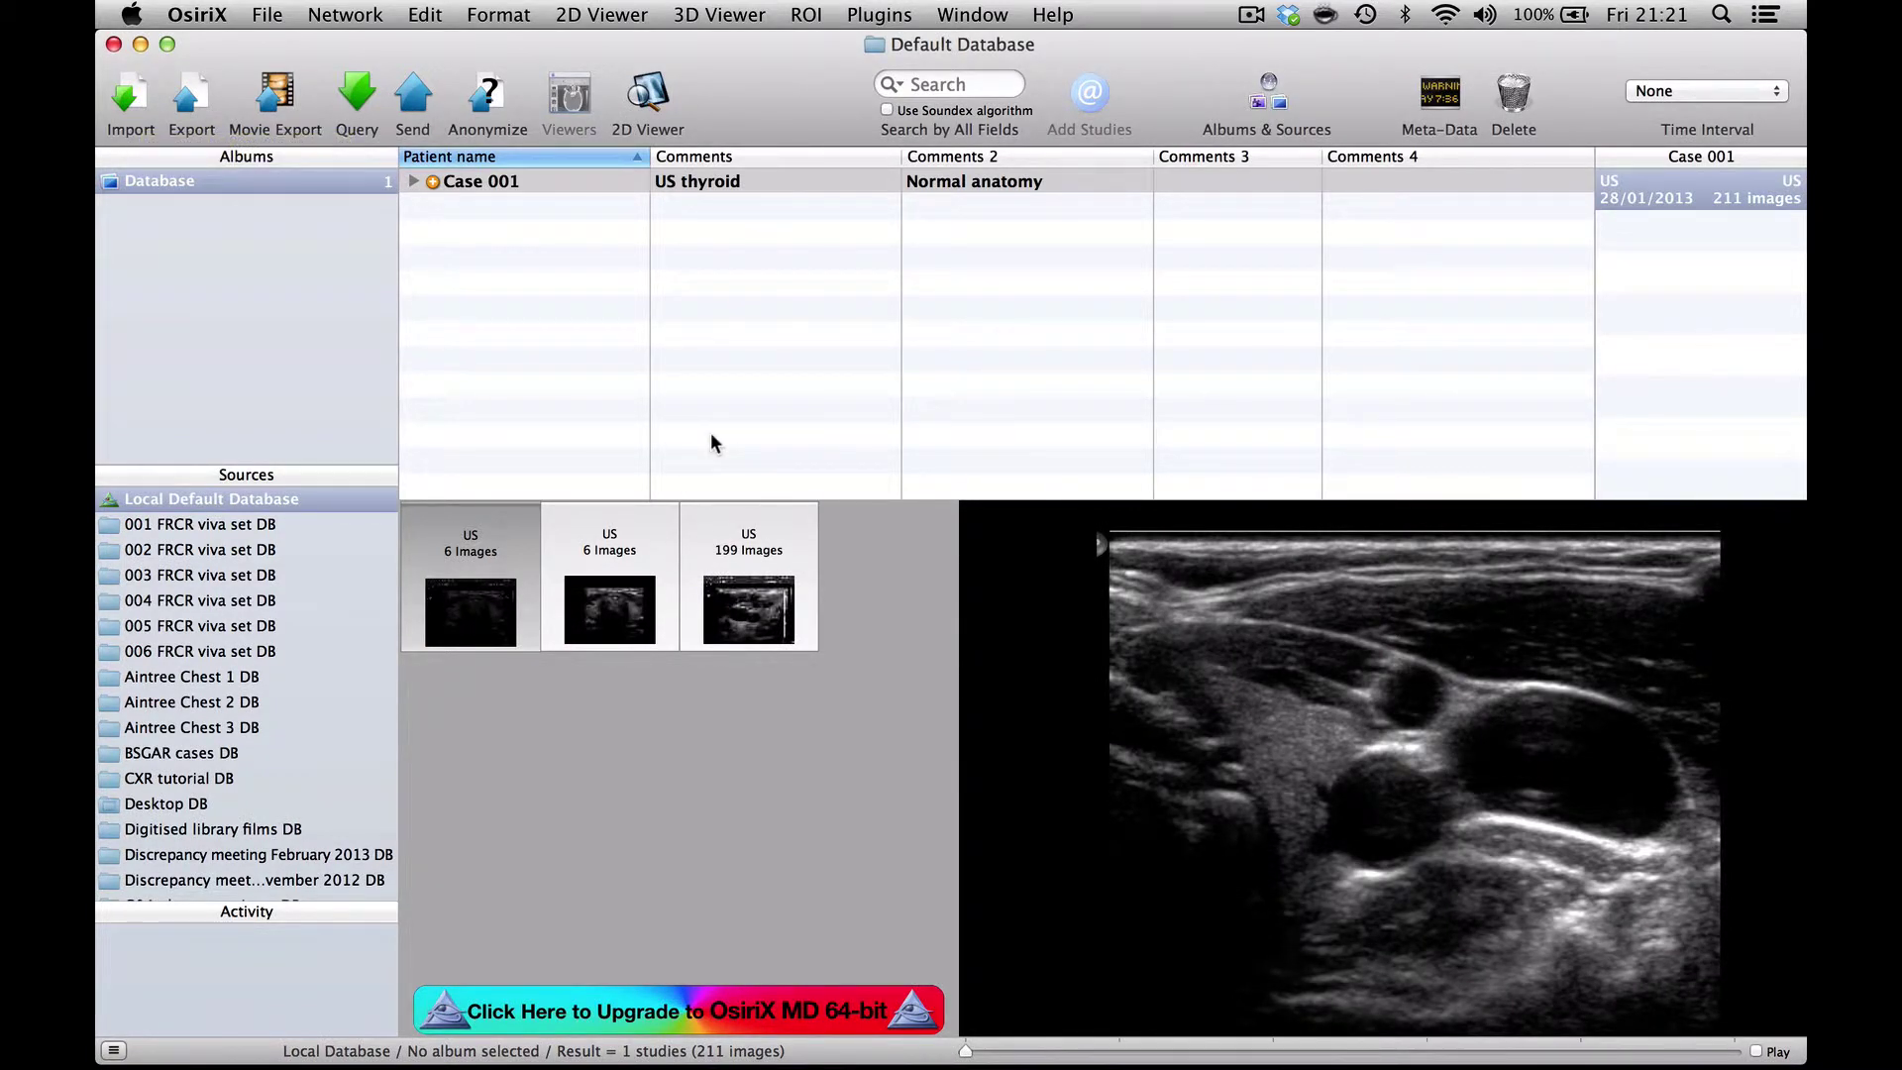
pyautogui.click(608, 551)
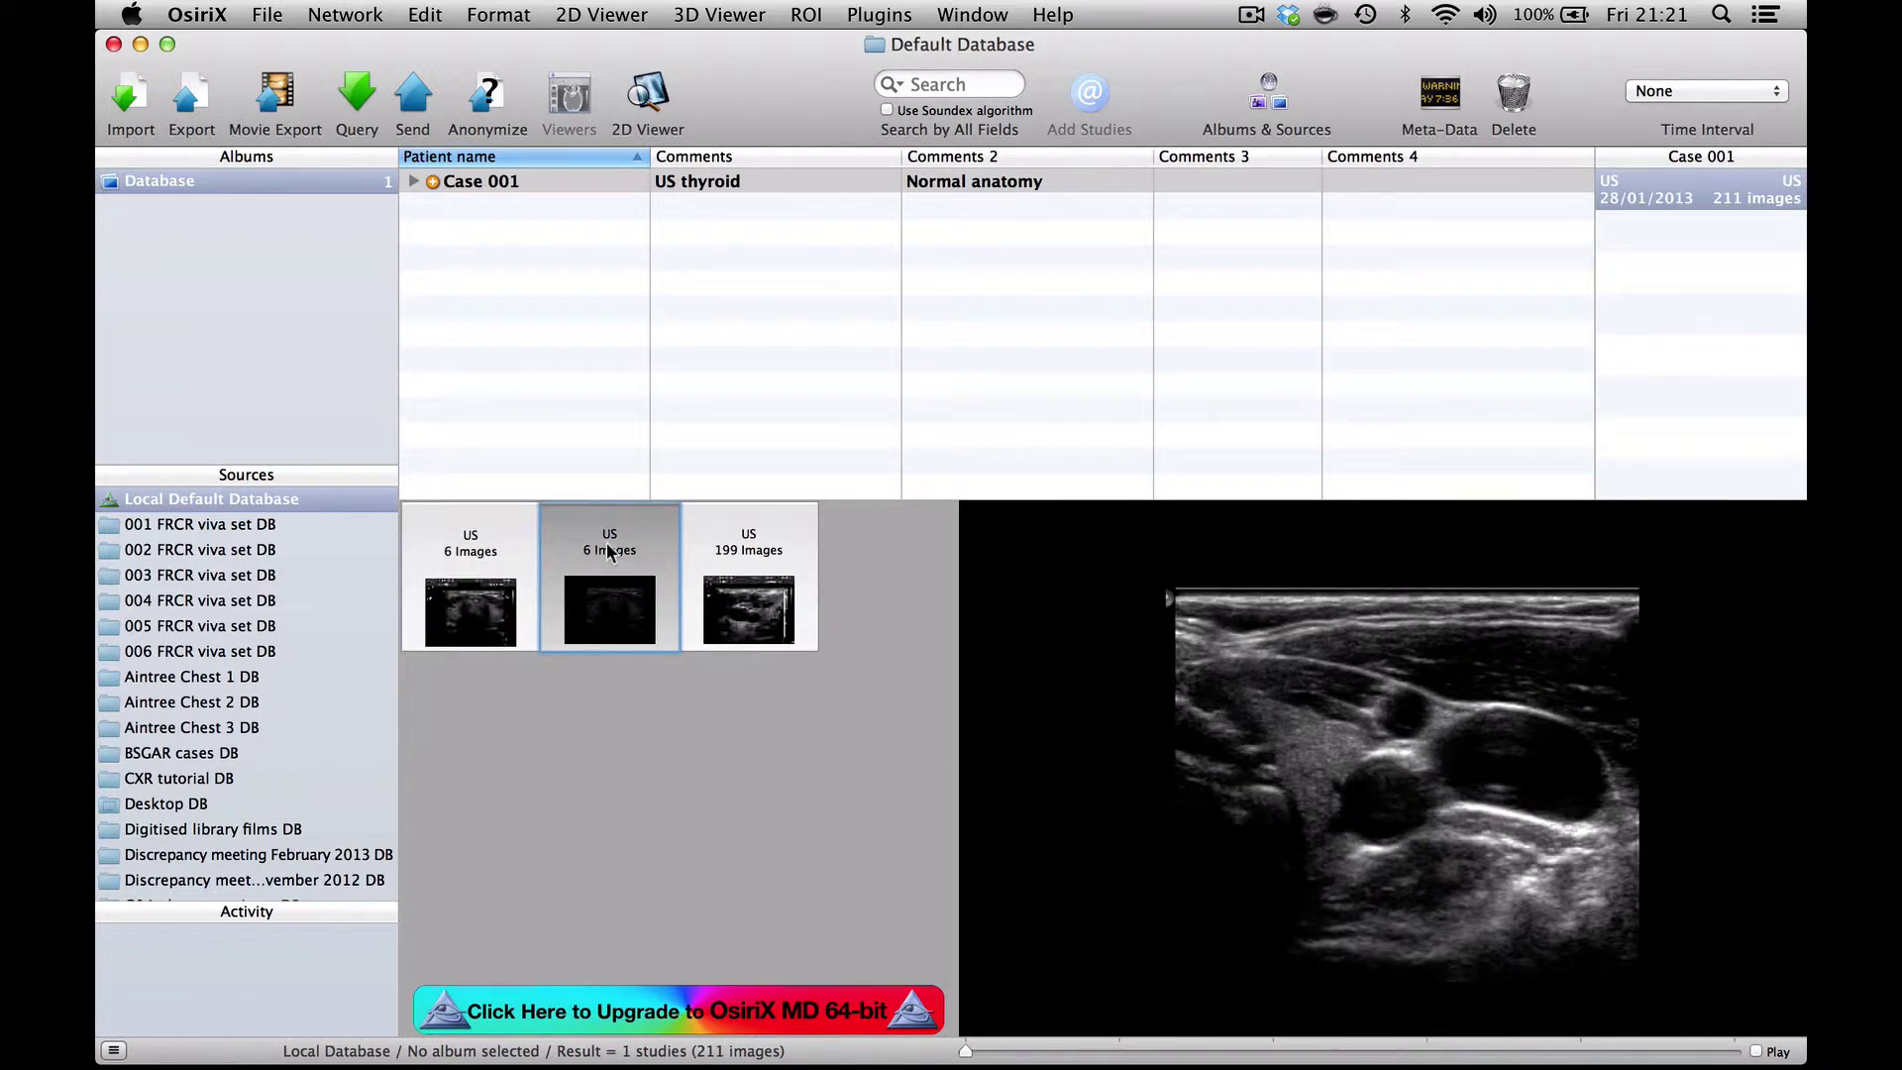
pyautogui.click(488, 536)
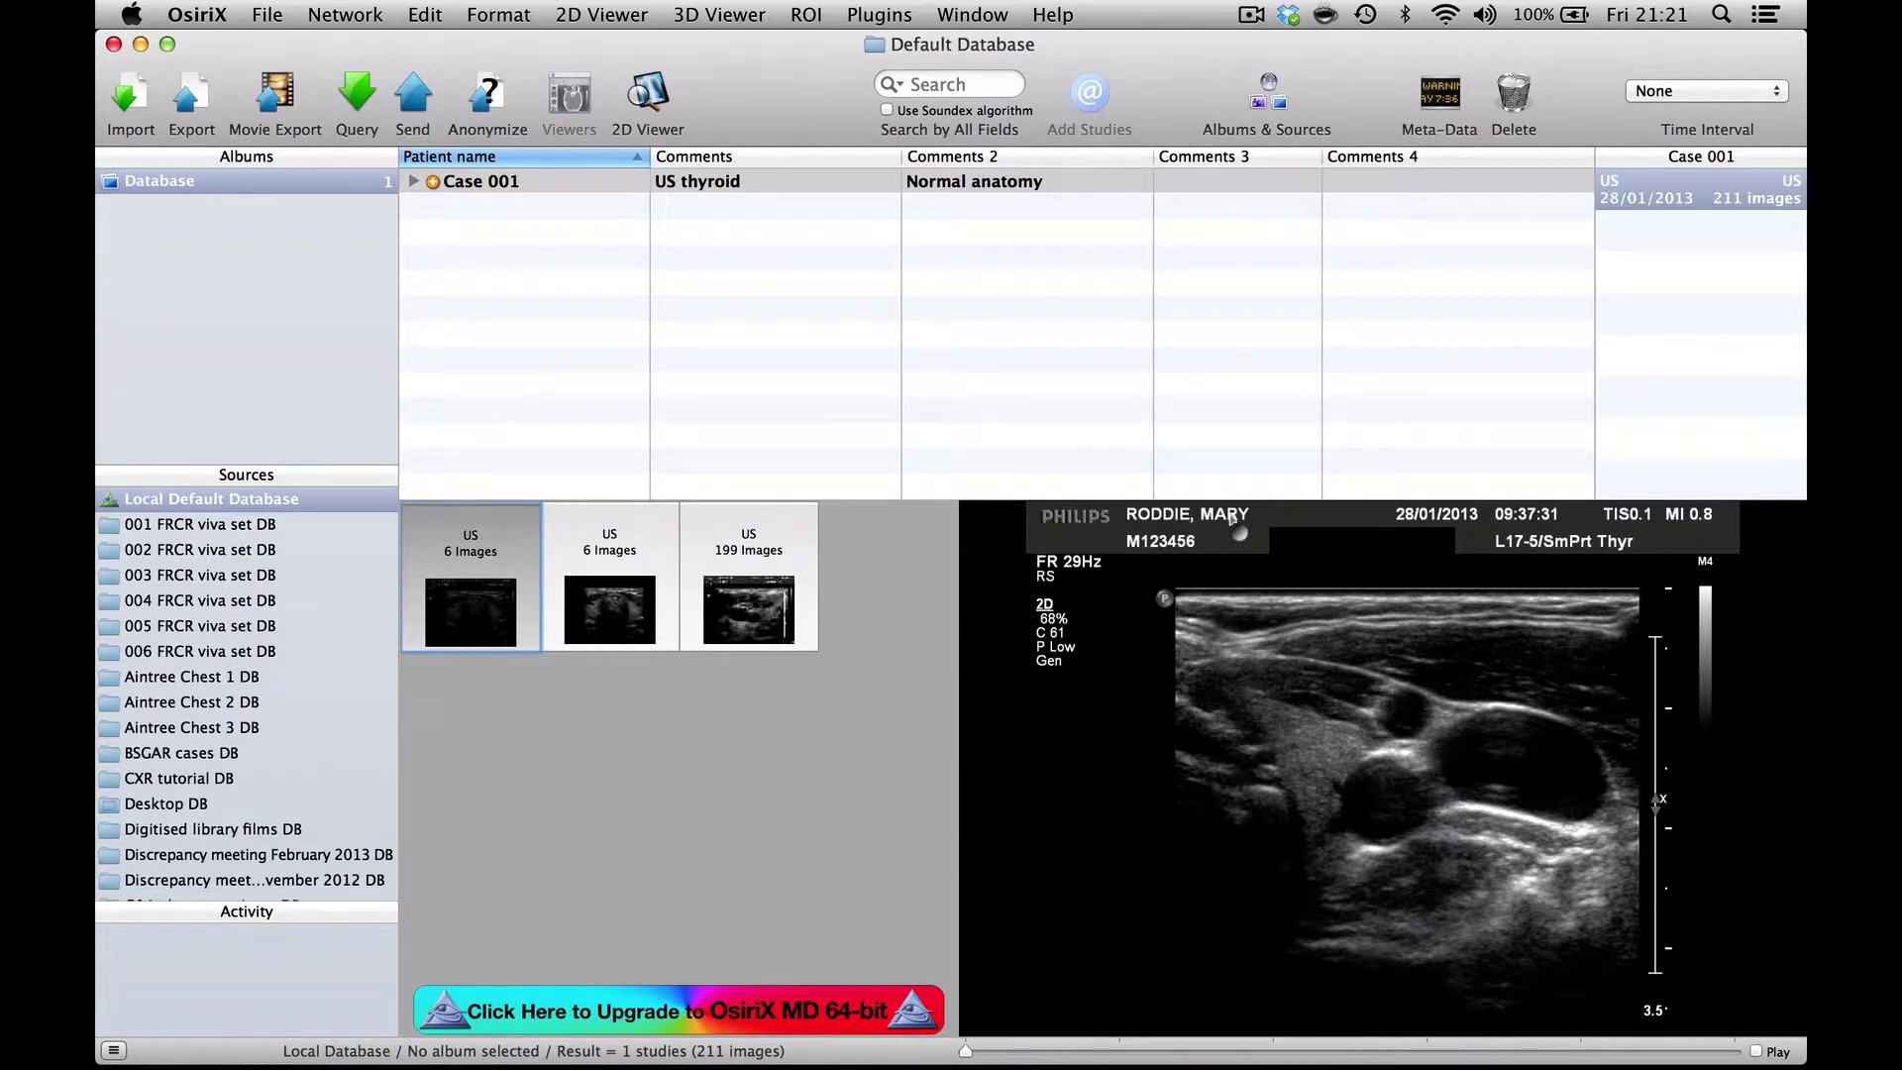
pyautogui.click(609, 561)
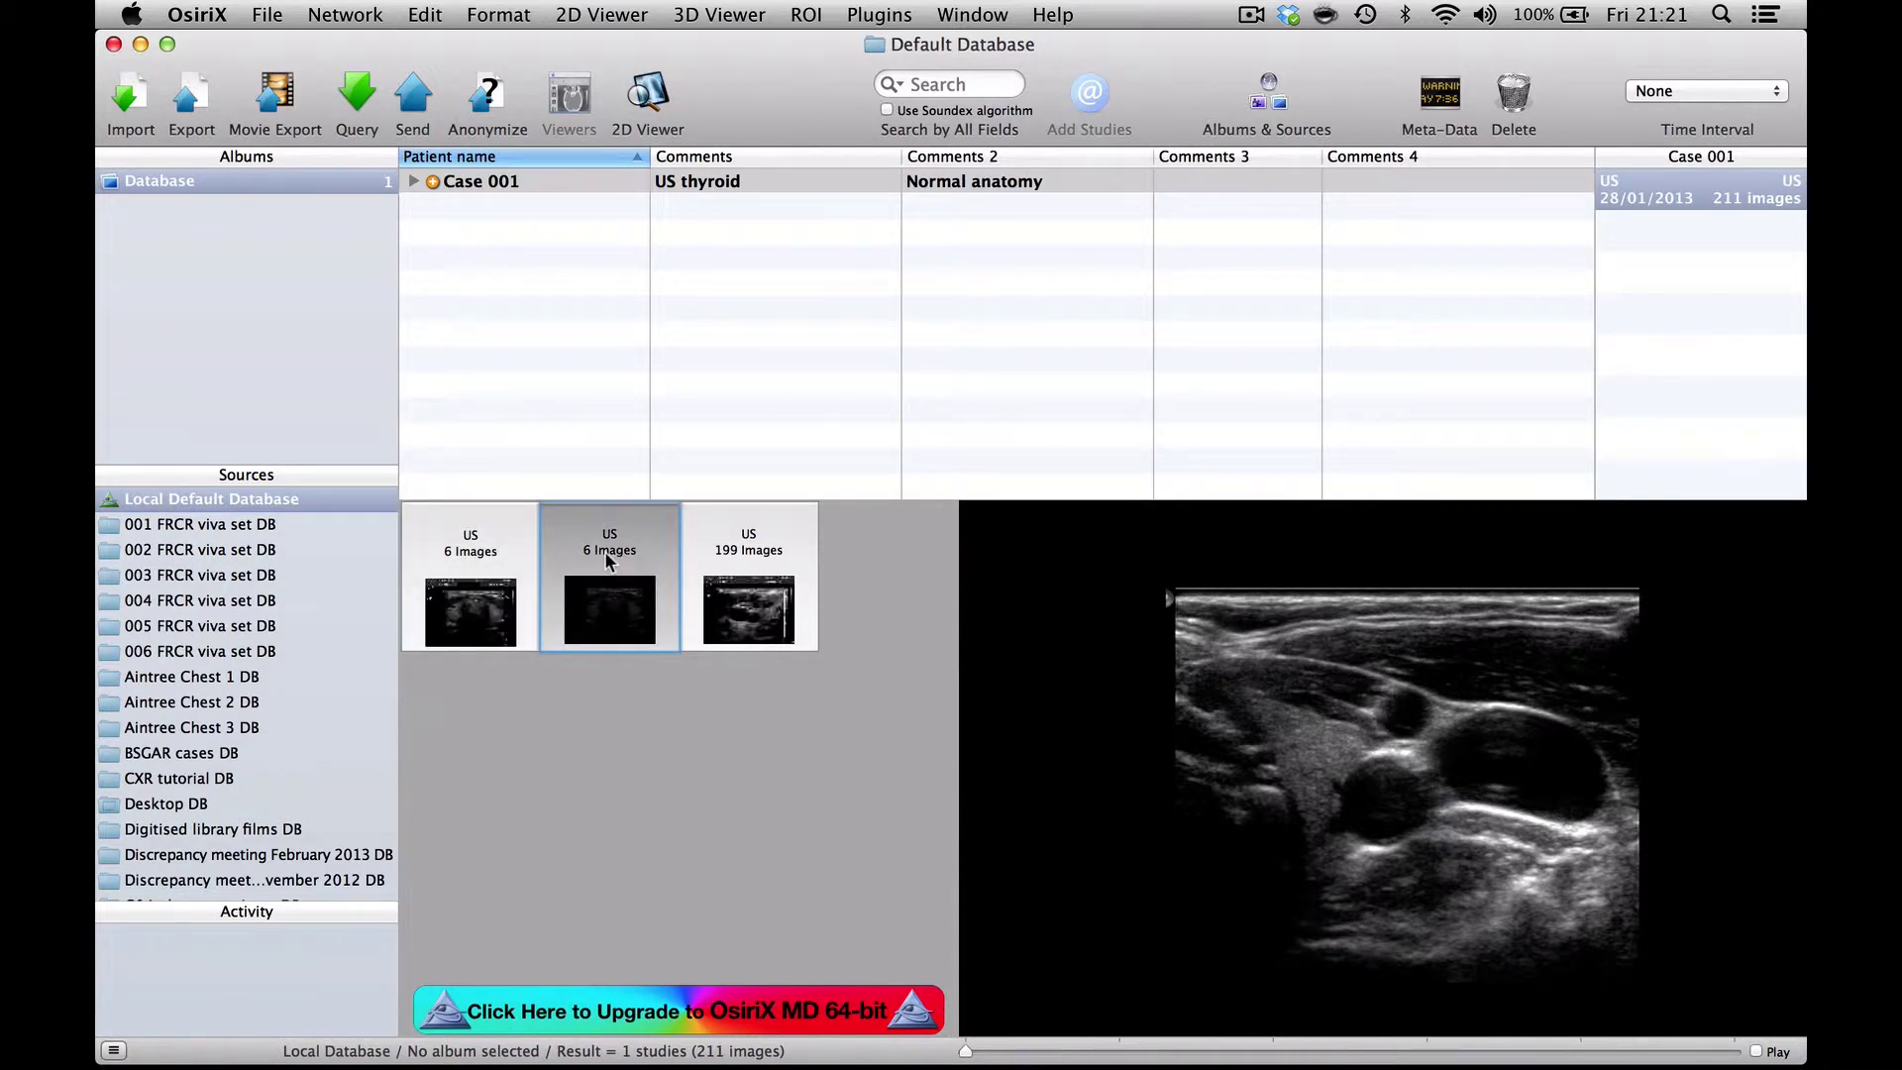
# - Open the new US series, scroll through its images, and return to the database
pyautogui.doubleClick(1303, 820)
pyautogui.scroll(-15, 1301, 823)
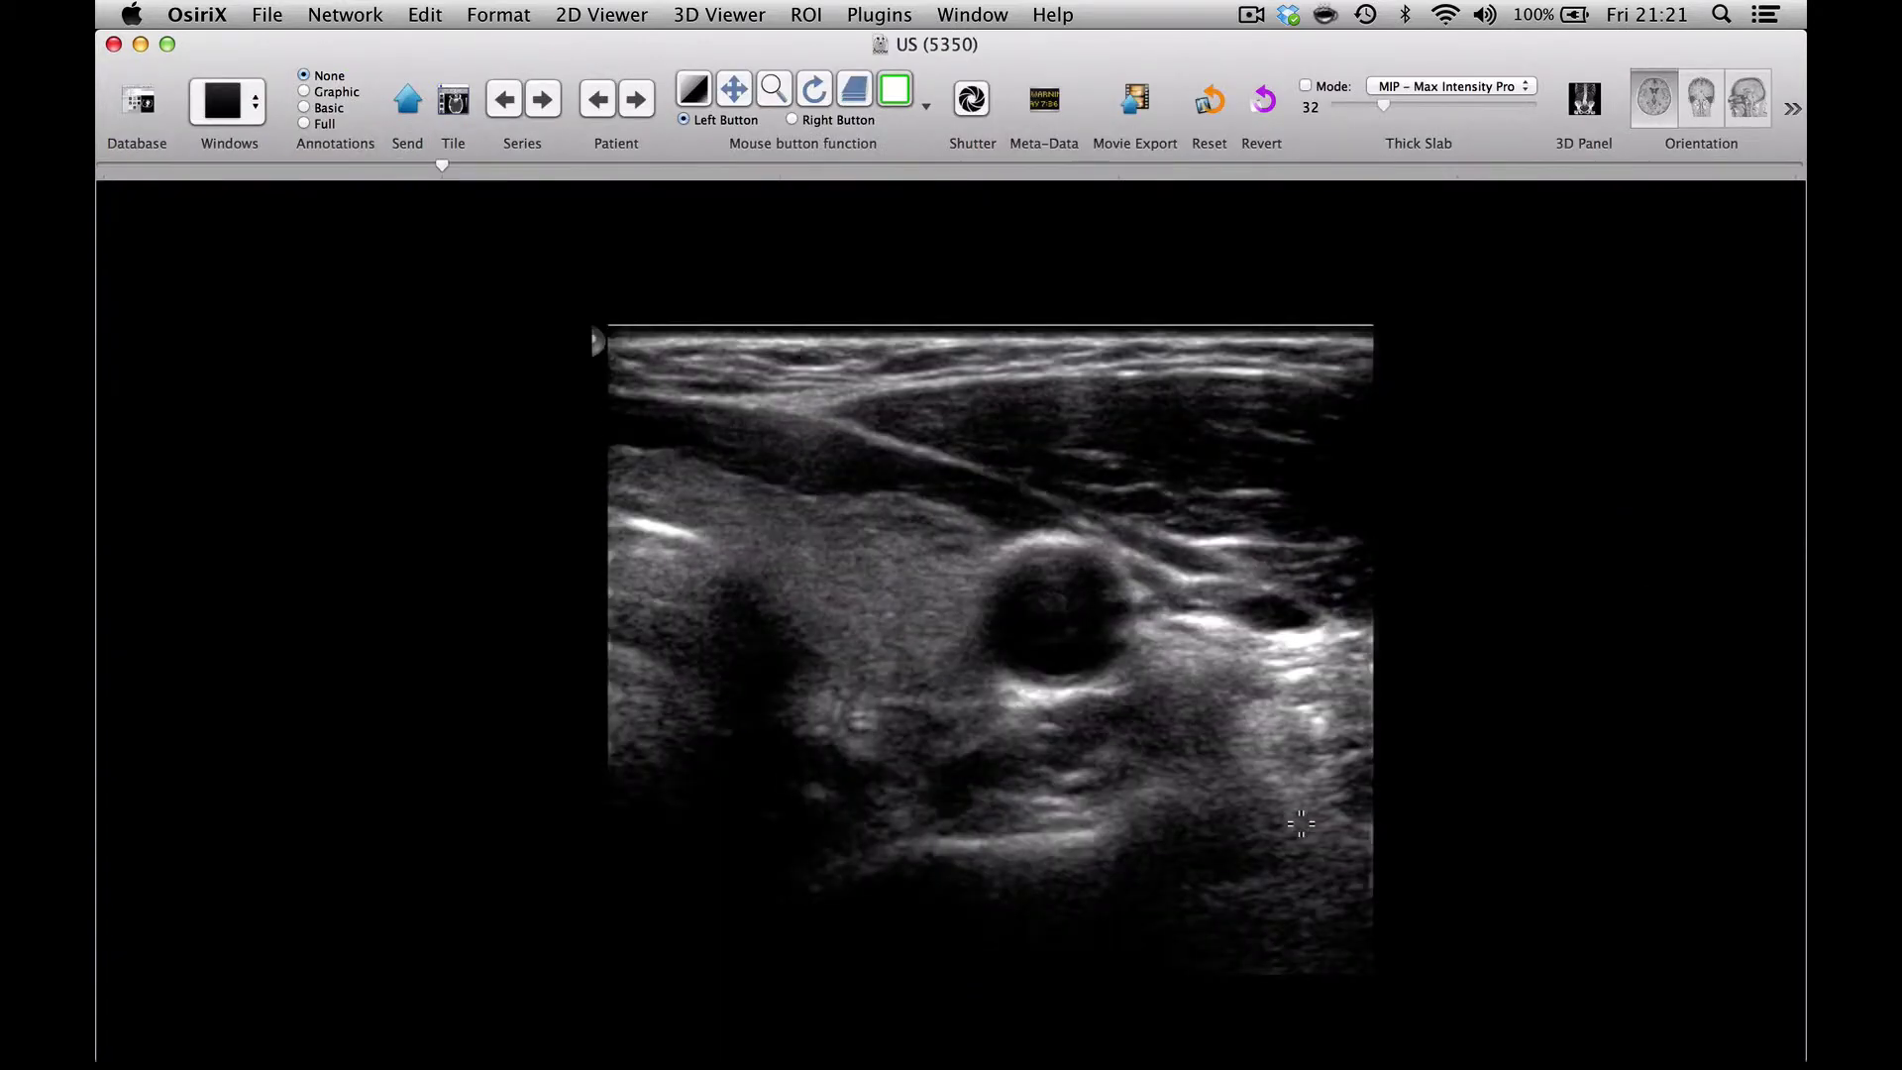
pyautogui.scroll(-10, 1300, 822)
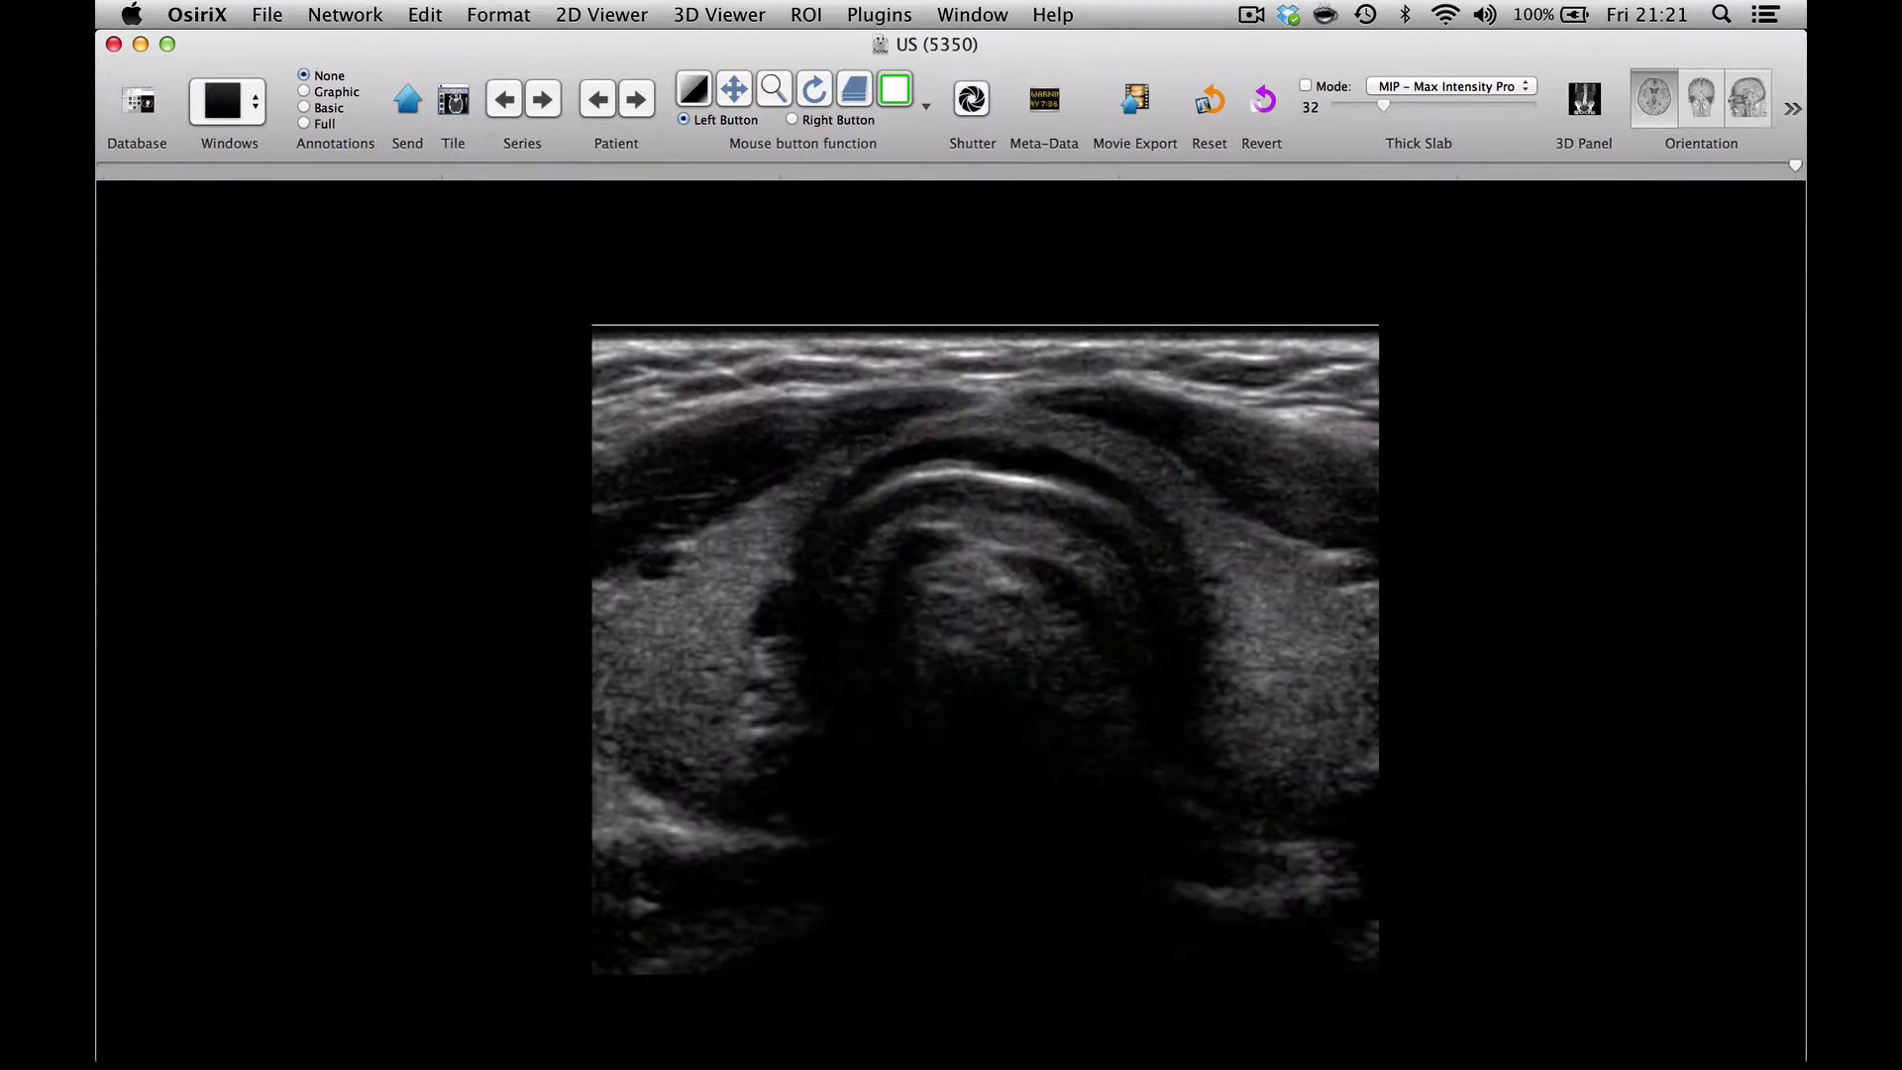
pyautogui.click(139, 101)
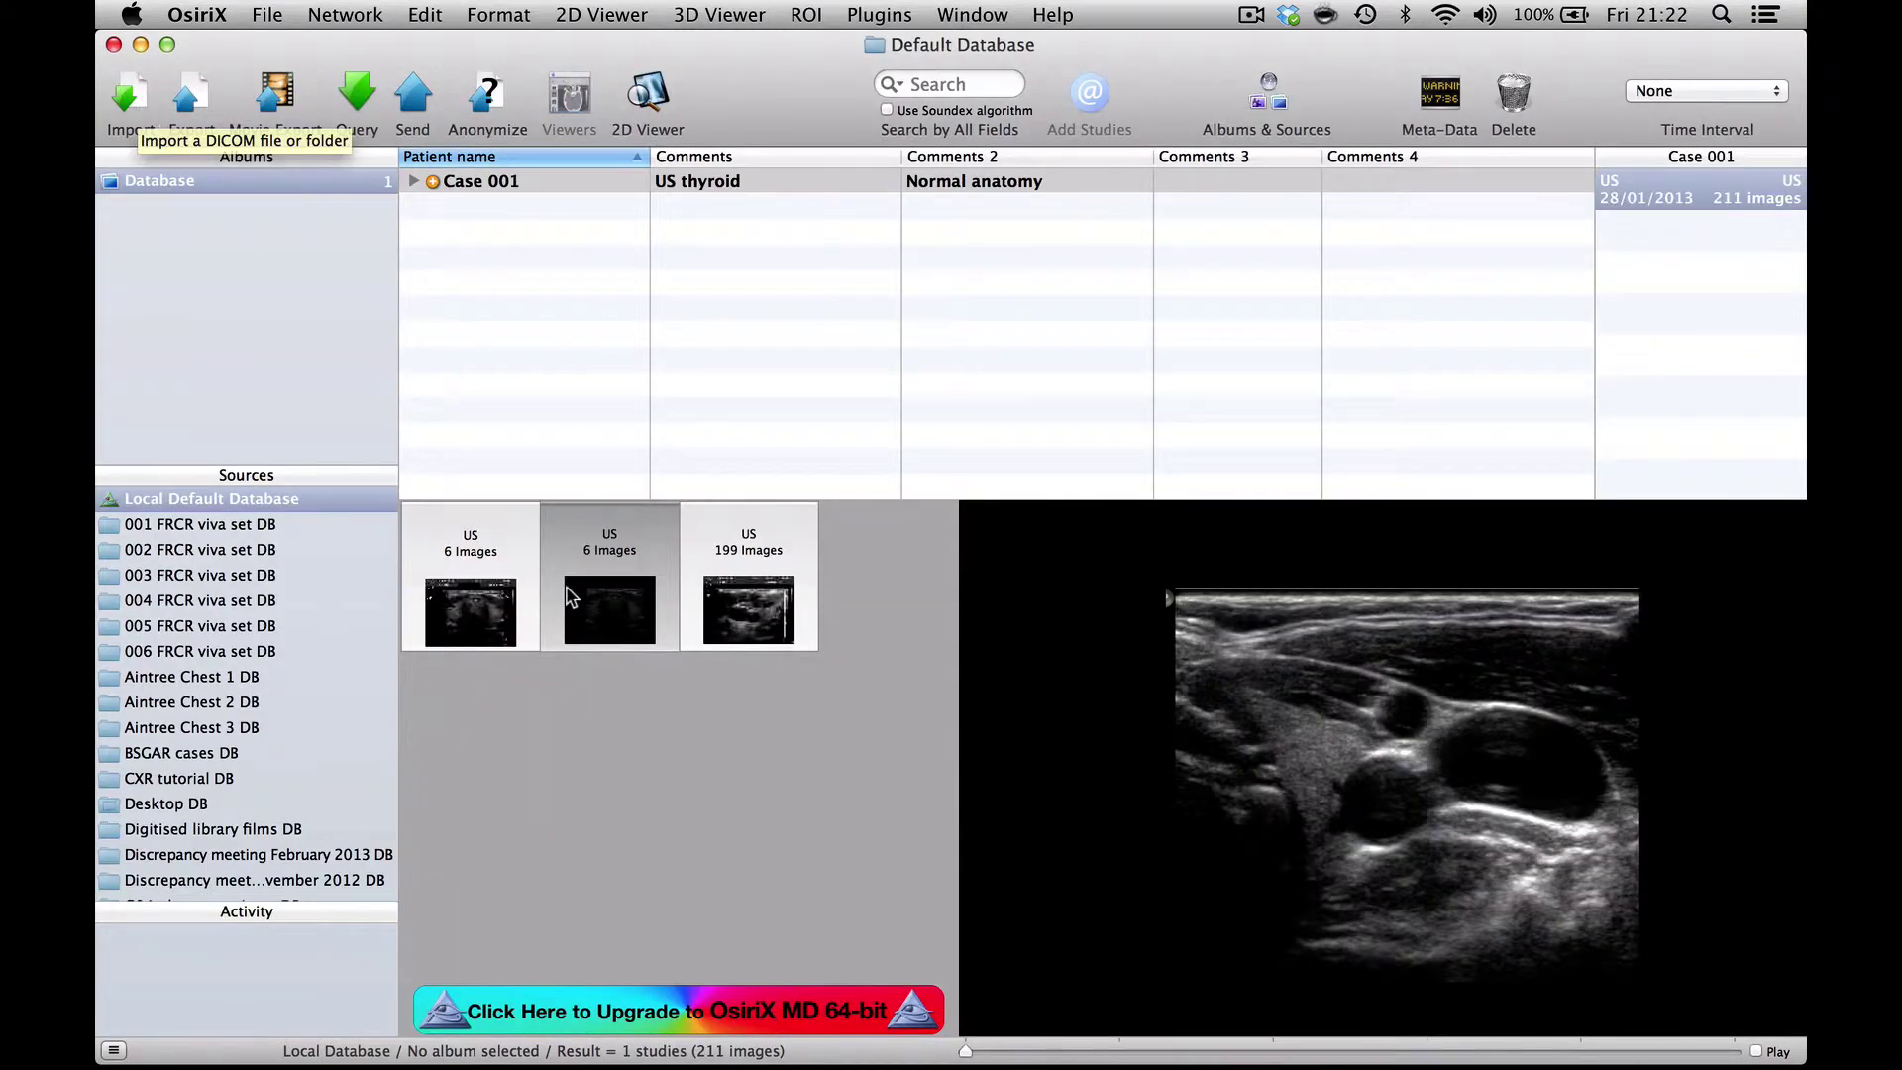
# - Delete the original 6-image series with patient details, then select the 199-image series
pyautogui.click(487, 575)
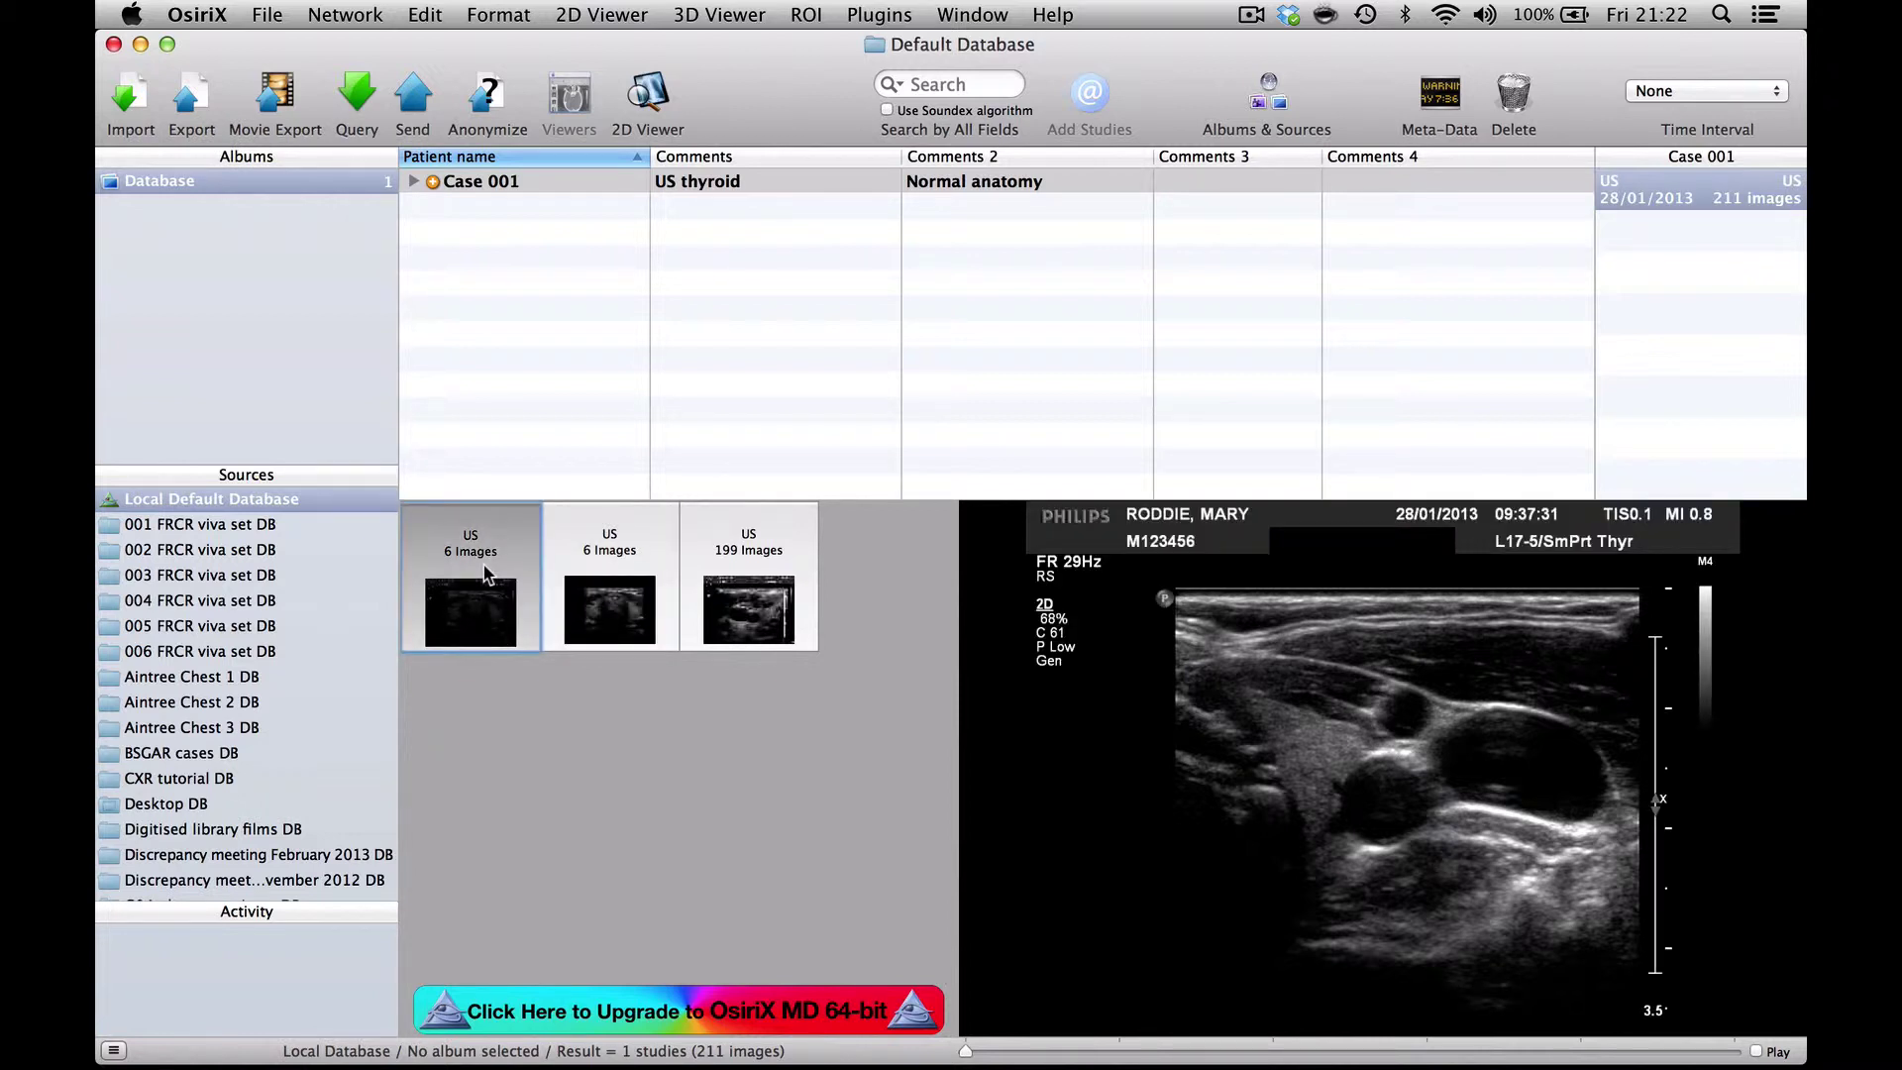
pyautogui.rightClick(487, 574)
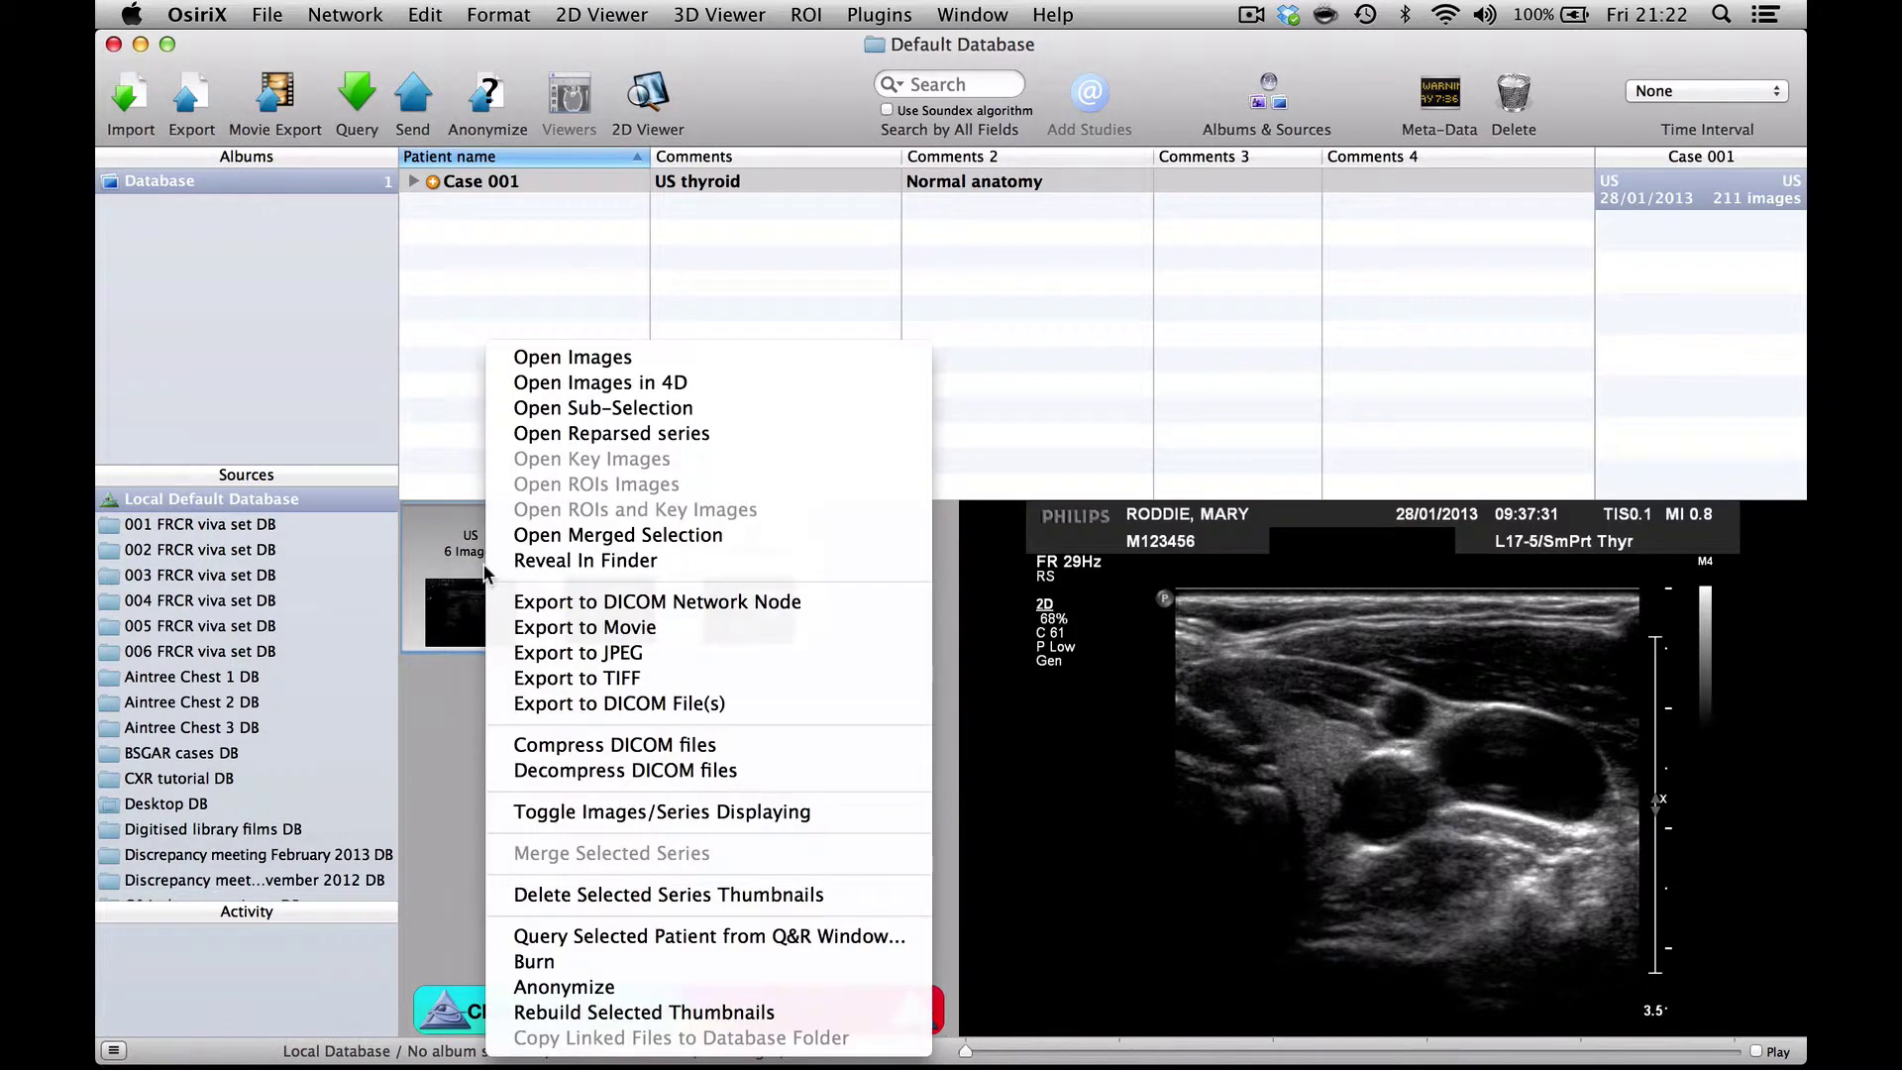
pyautogui.click(547, 894)
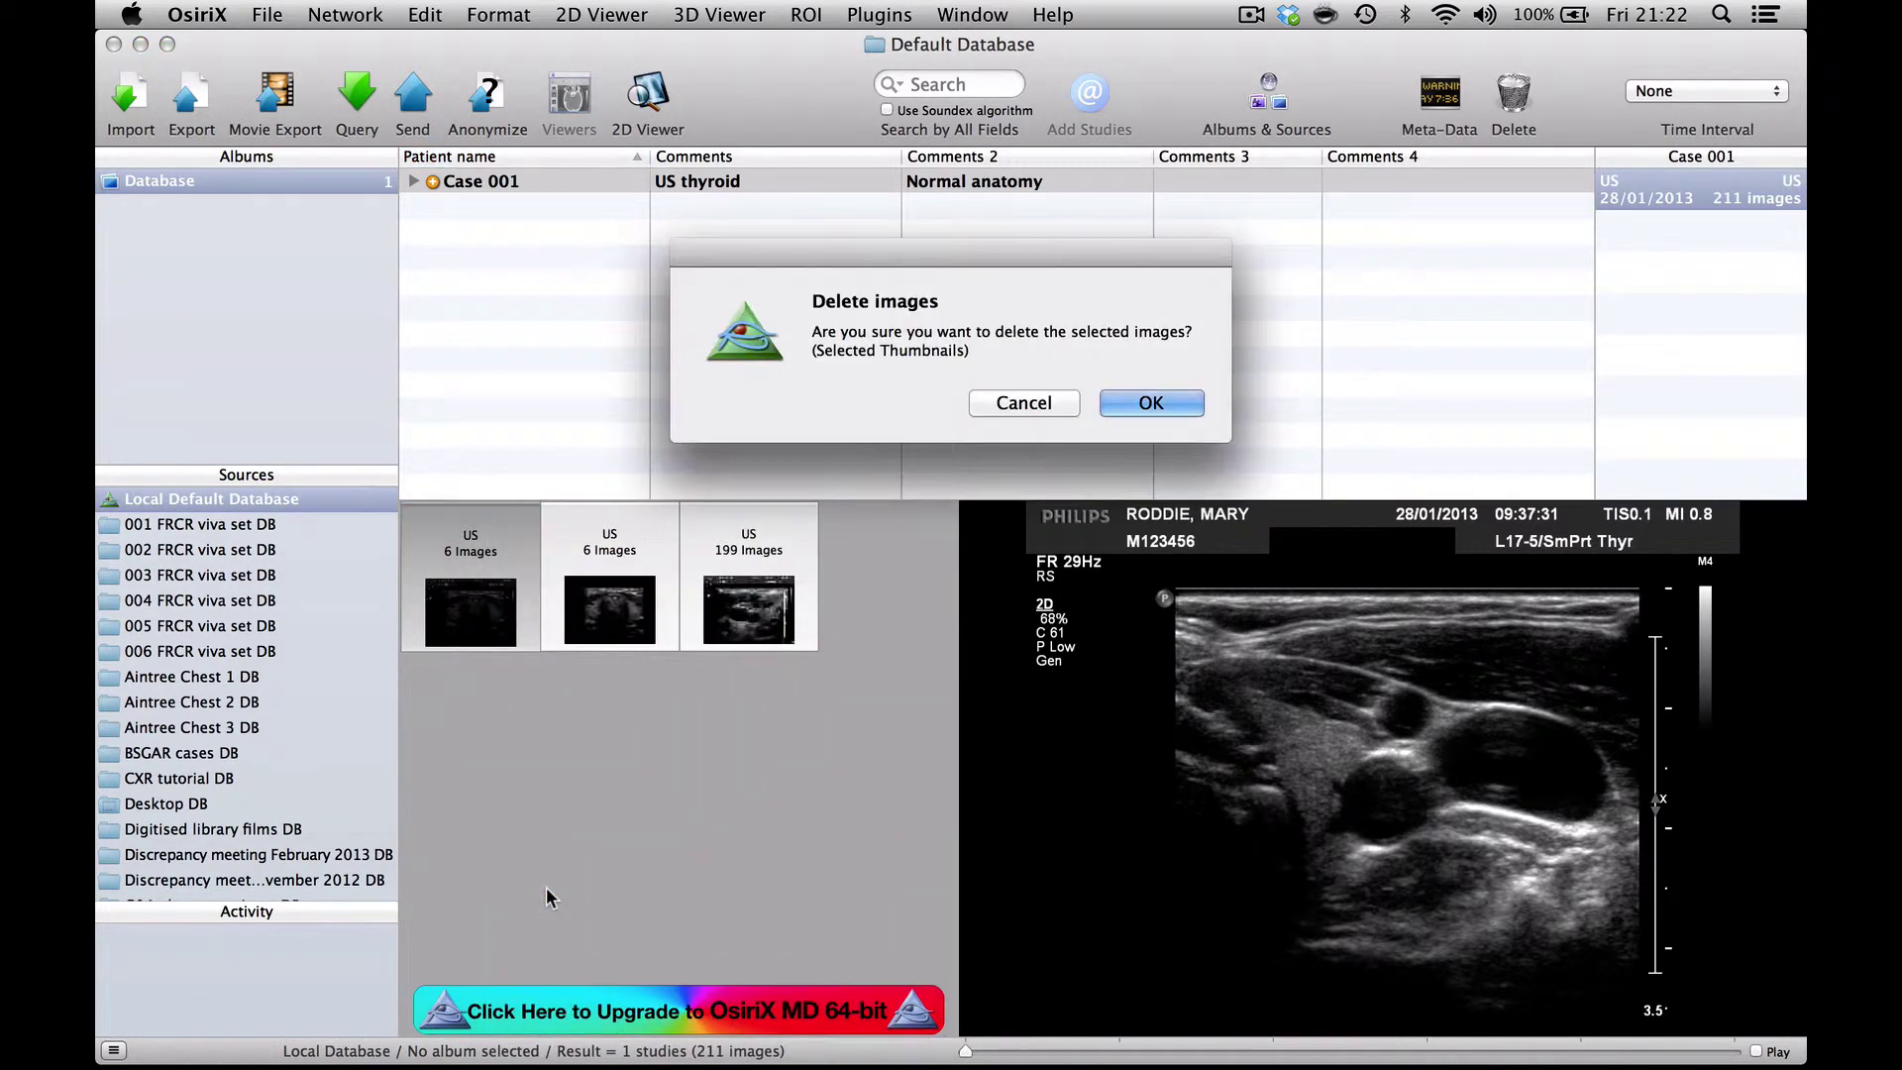
pyautogui.click(1144, 403)
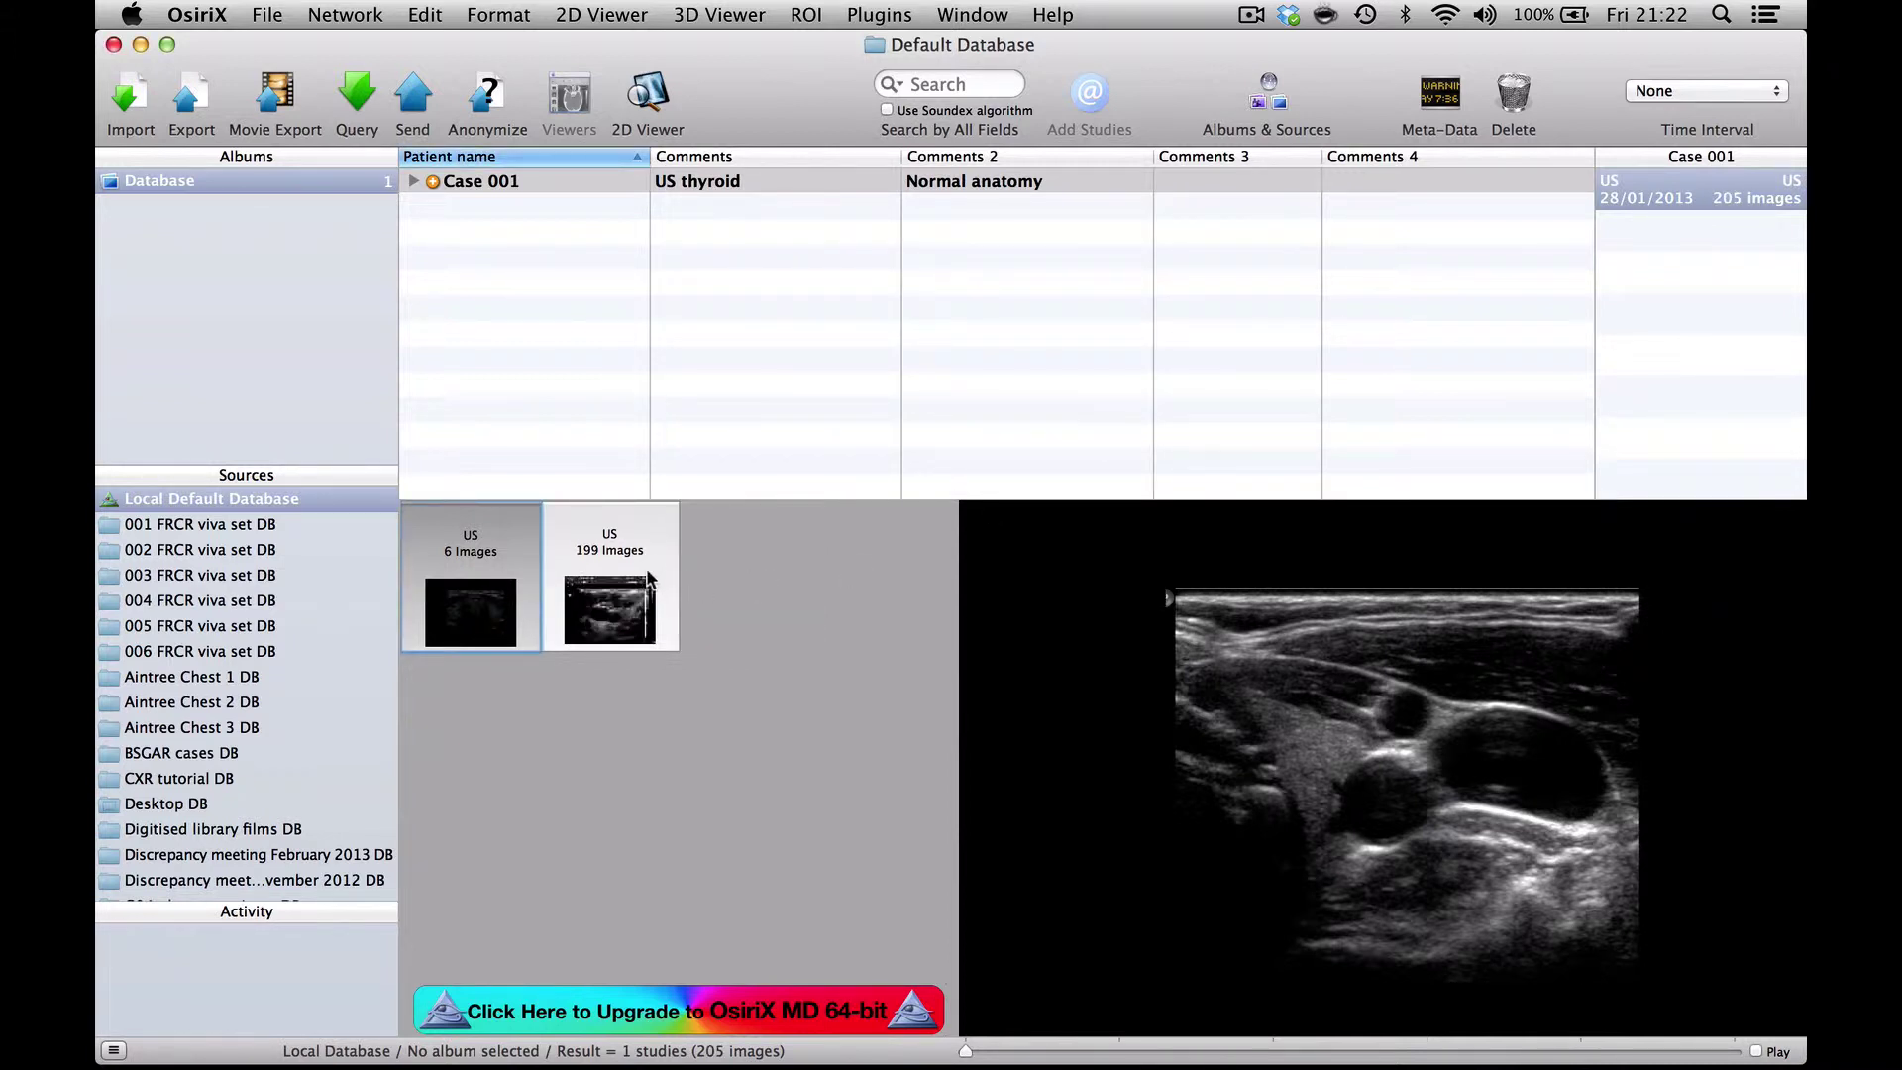
pyautogui.click(645, 567)
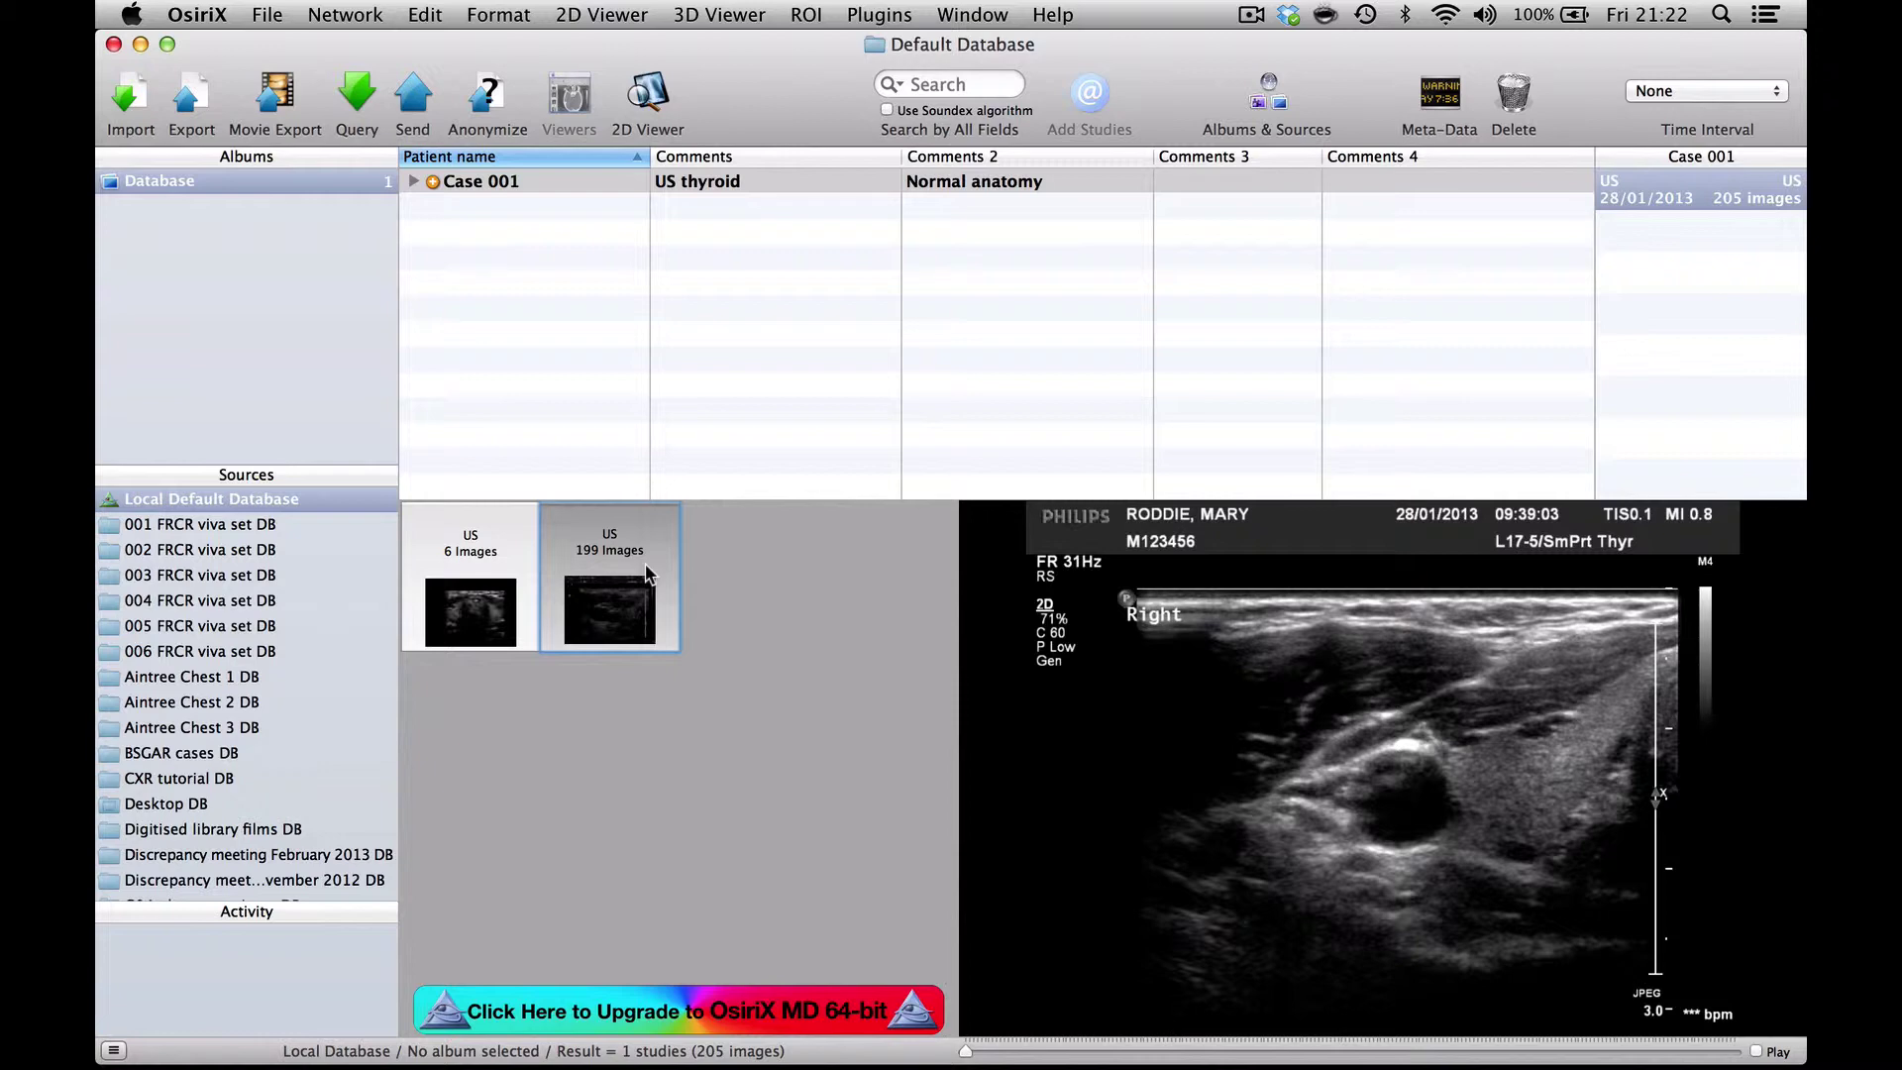
# - Open the 199-image series, shutter outside an 11.425 cm2 rectangle, and set annotations to None
pyautogui.doubleClick(645, 563)
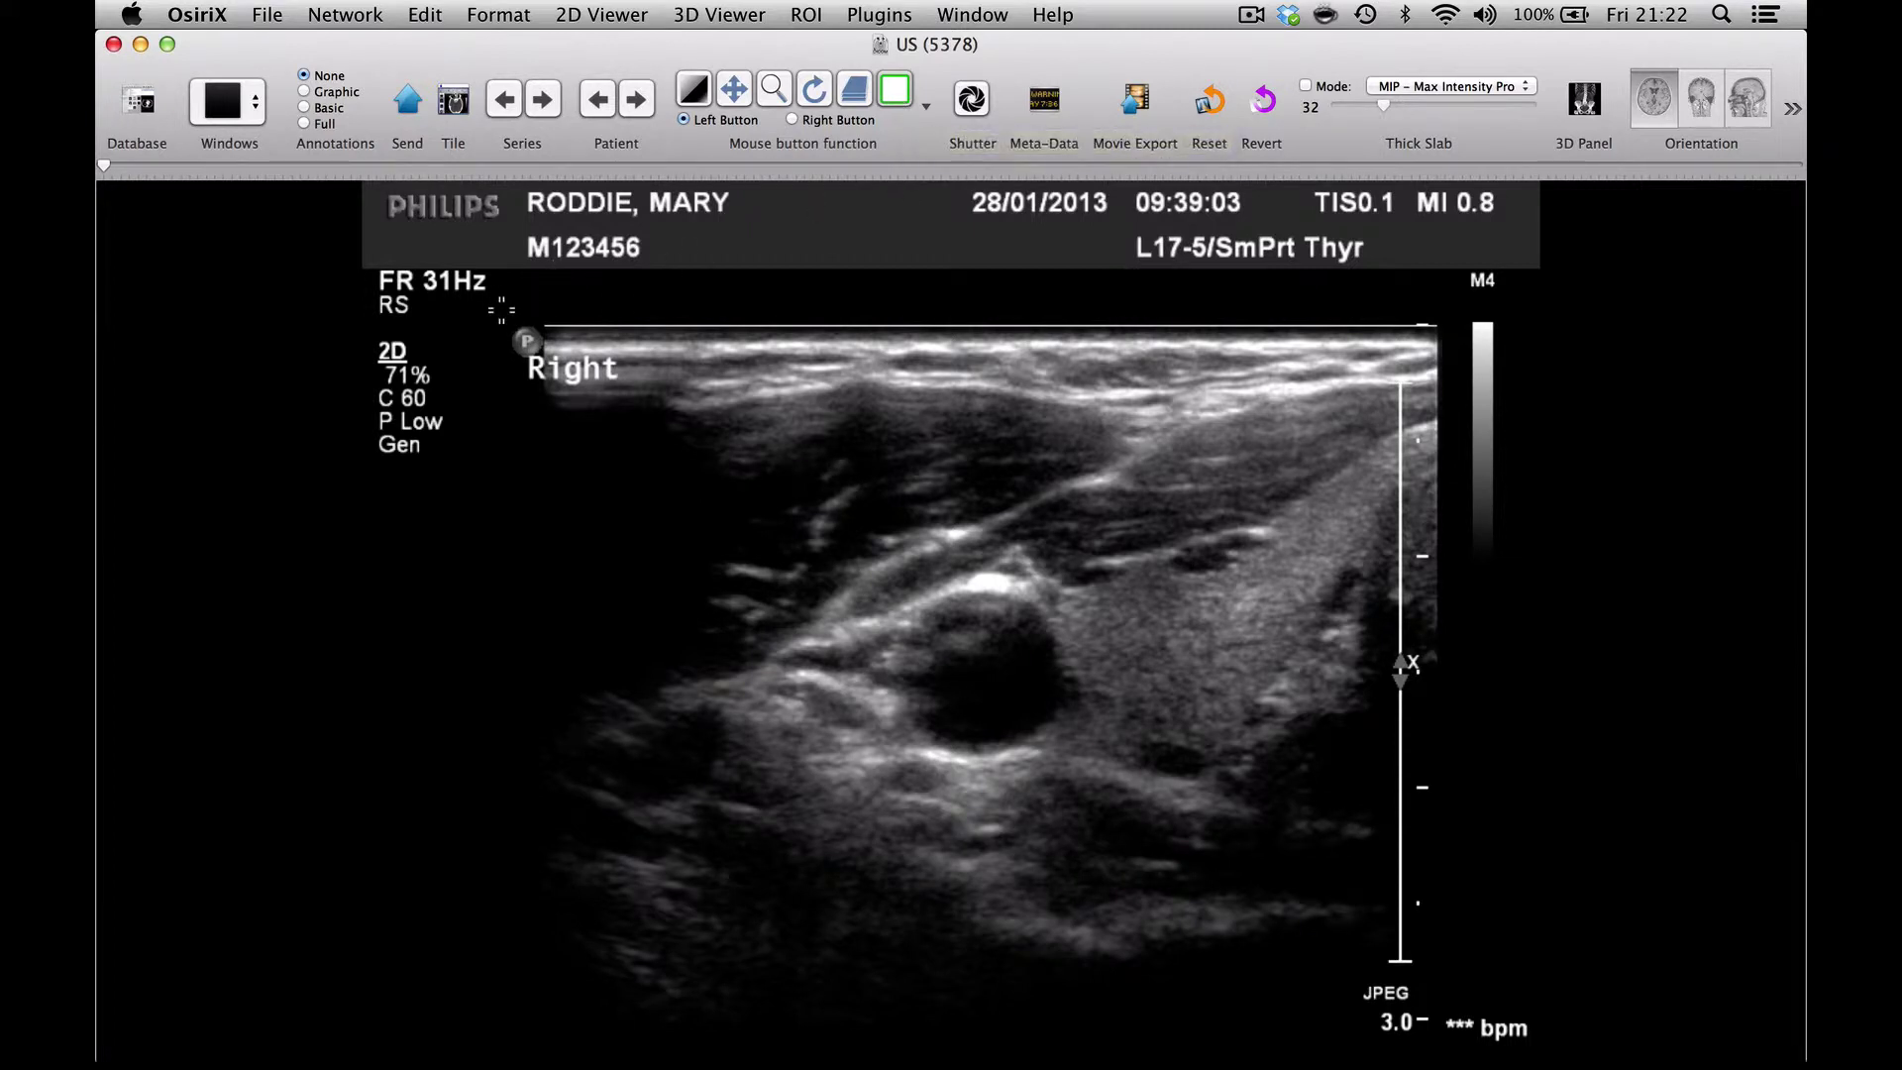
pyautogui.moveTo(501, 310)
pyautogui.mouseDown()
pyautogui.moveTo(1334, 455)
pyautogui.moveTo(1448, 789)
pyautogui.moveTo(1391, 996)
pyautogui.mouseUp()
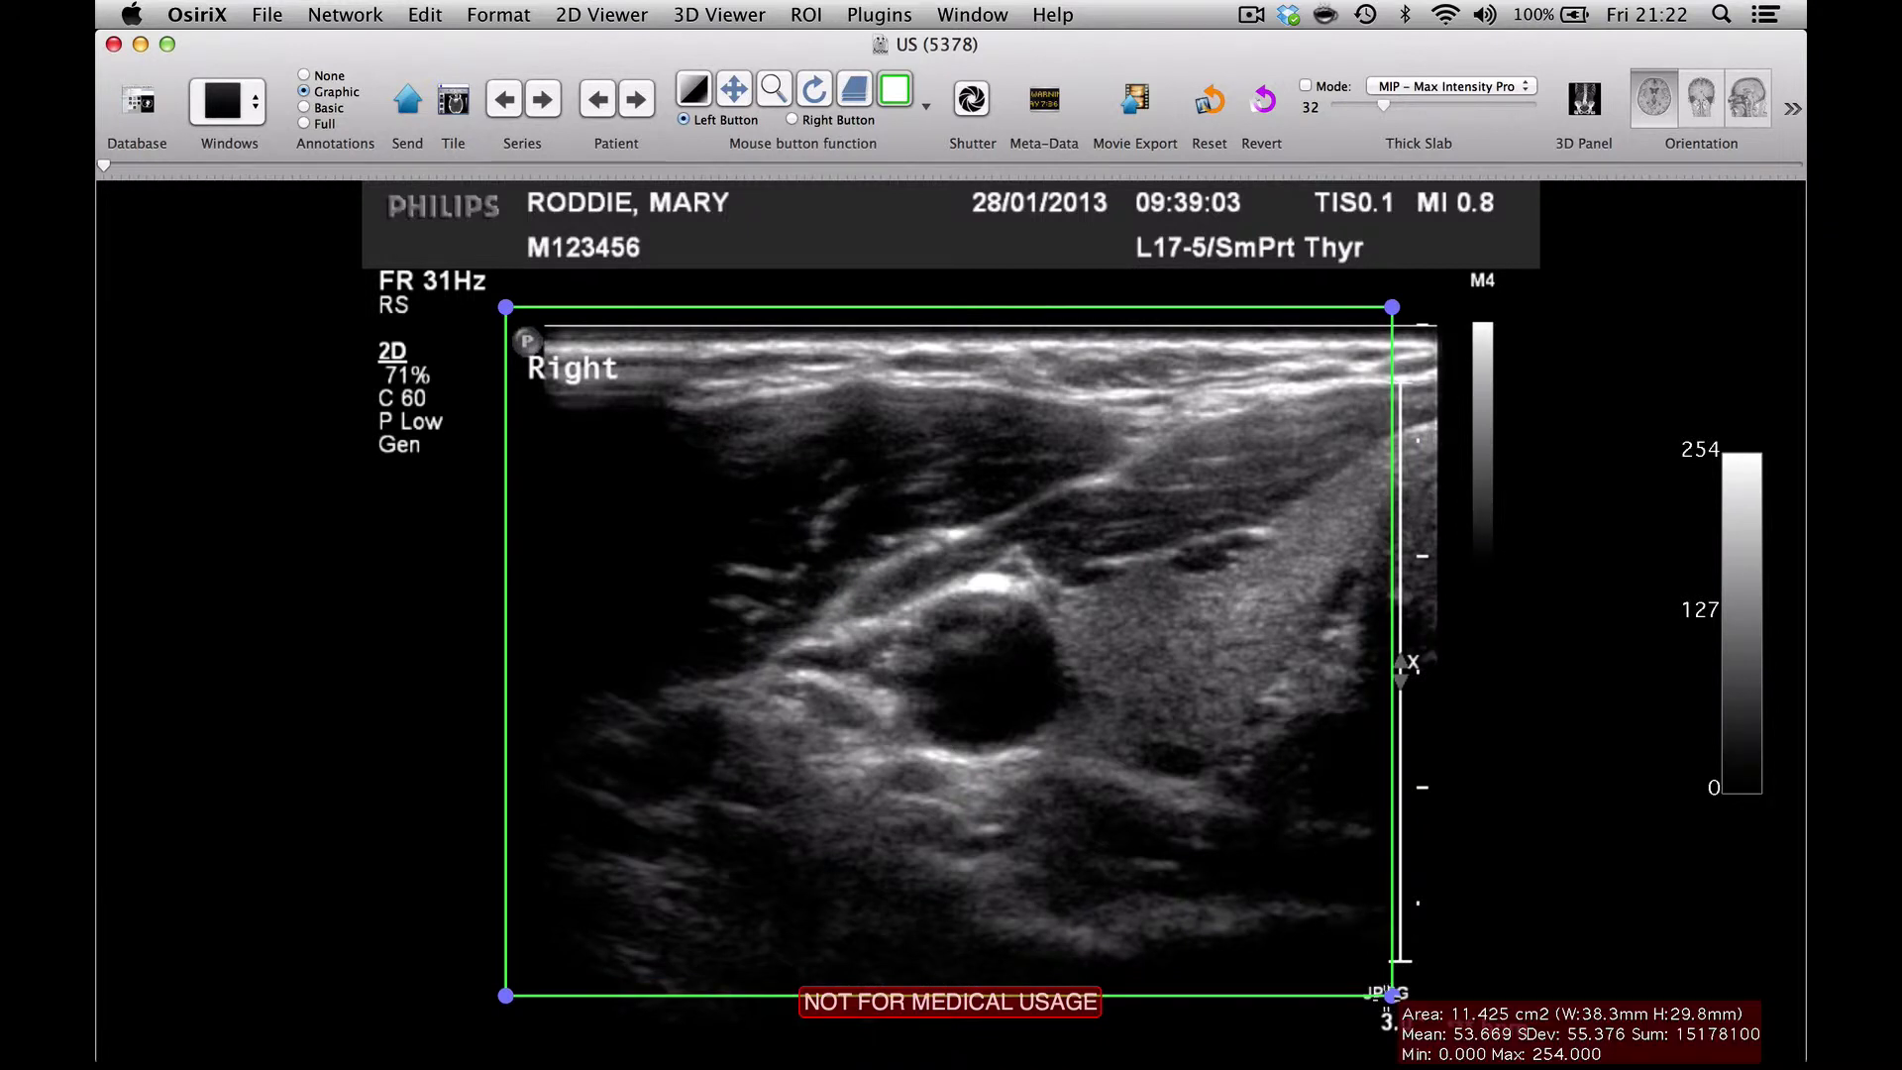
pyautogui.click(963, 103)
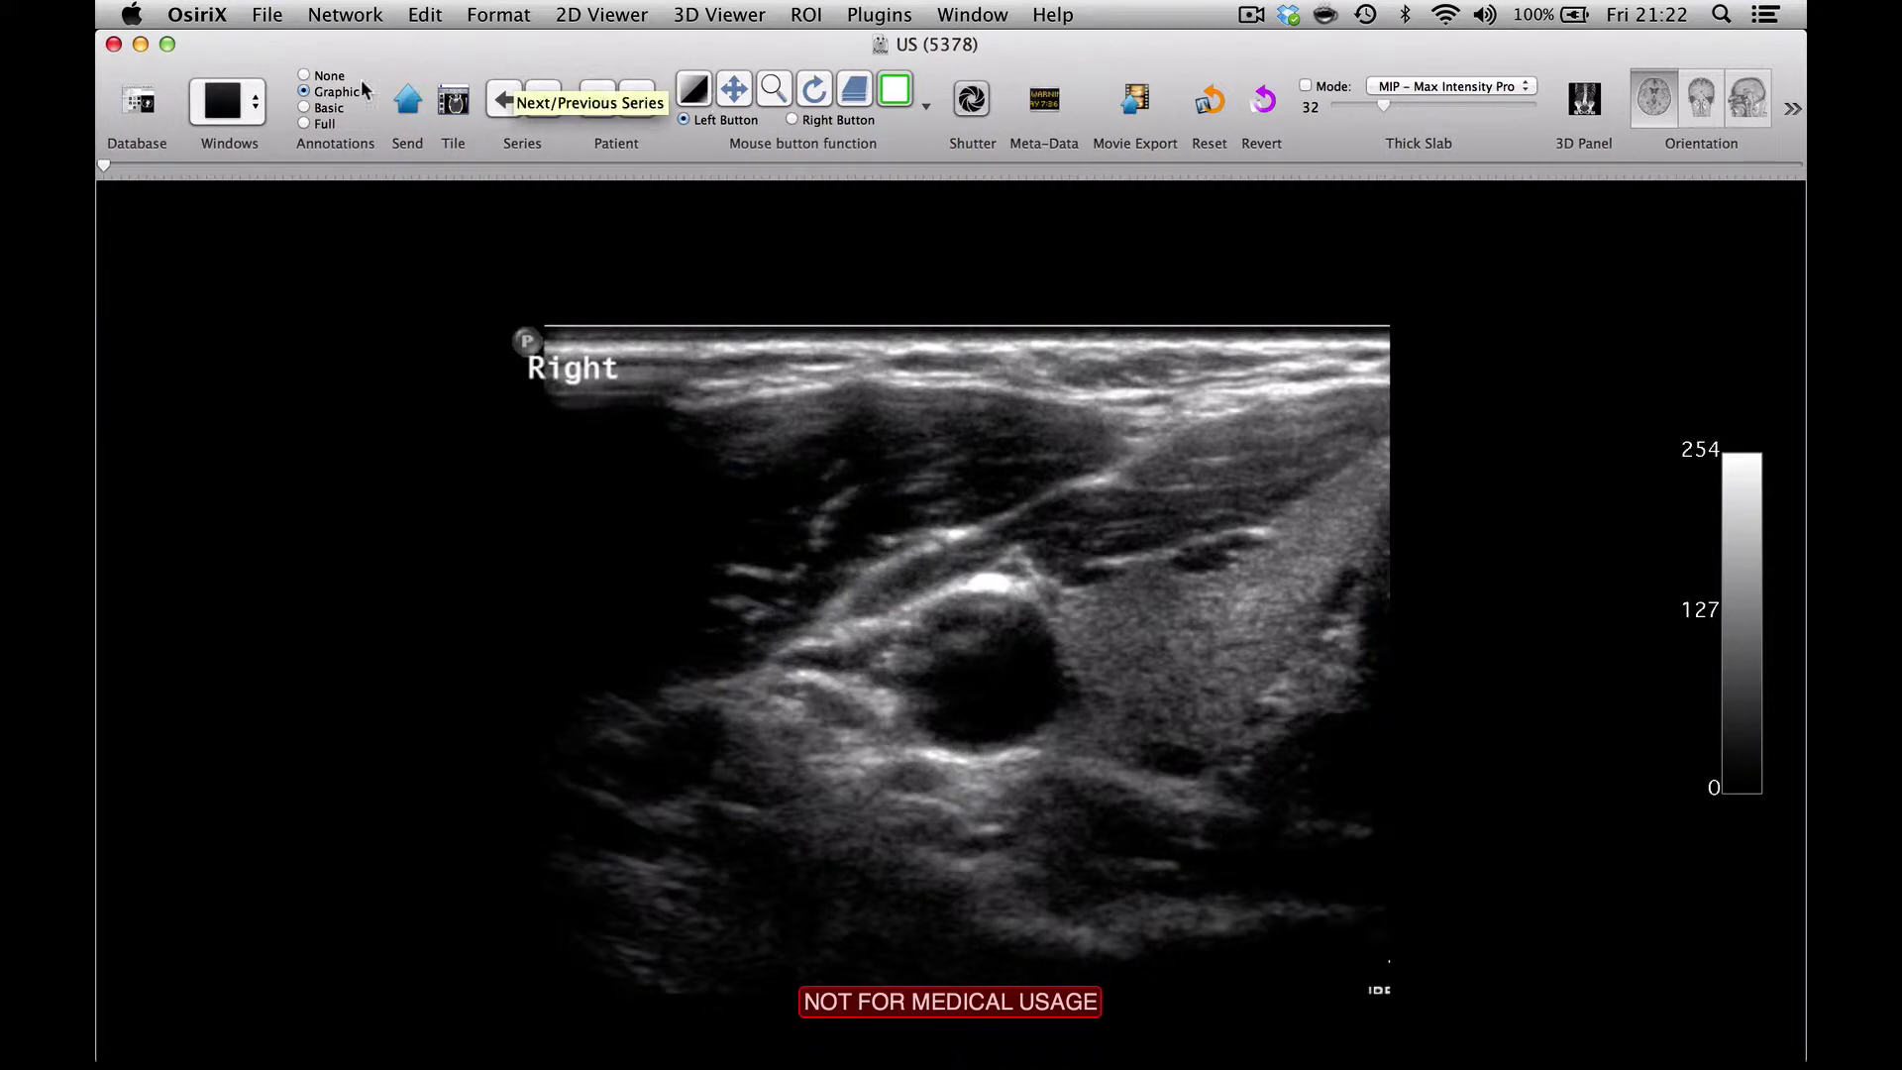
pyautogui.click(304, 76)
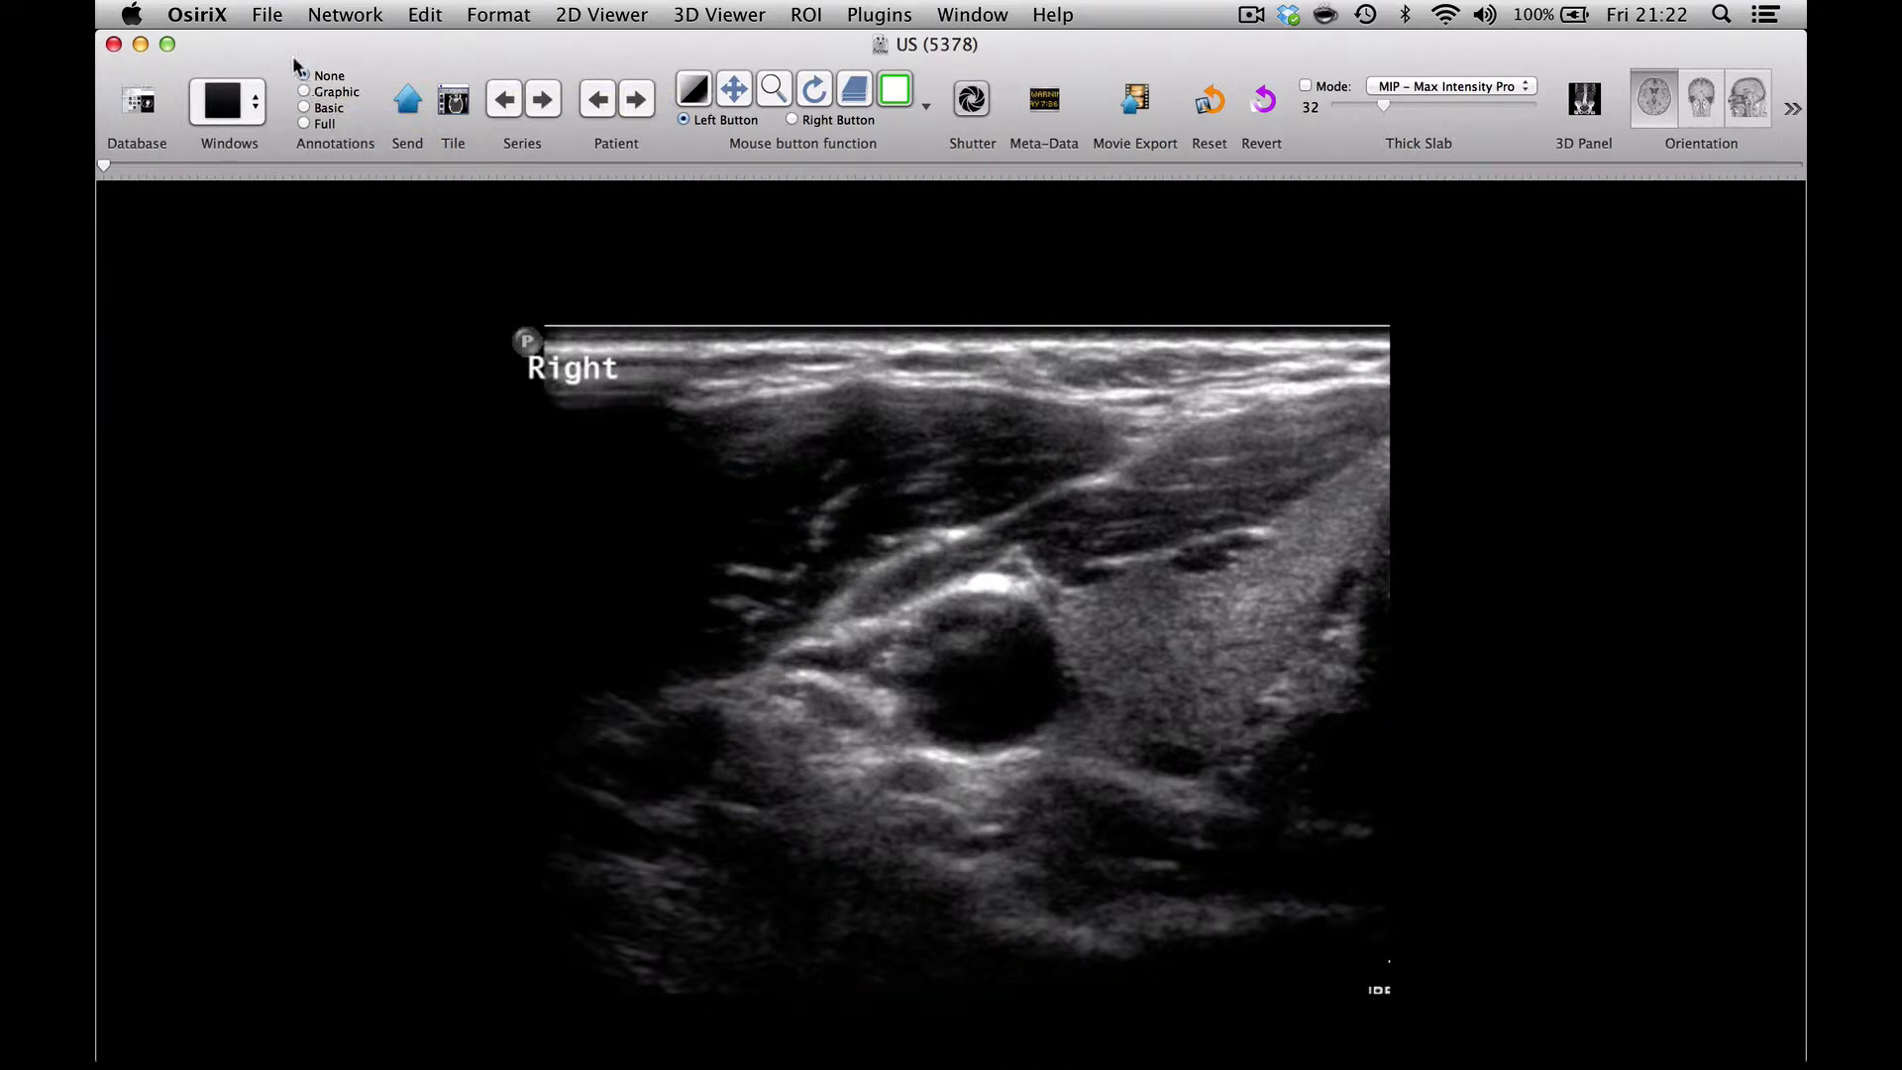
# - Export frames 13–189 (177 images) to DICOM as a new series named 'US movie'
pyautogui.click(266, 15)
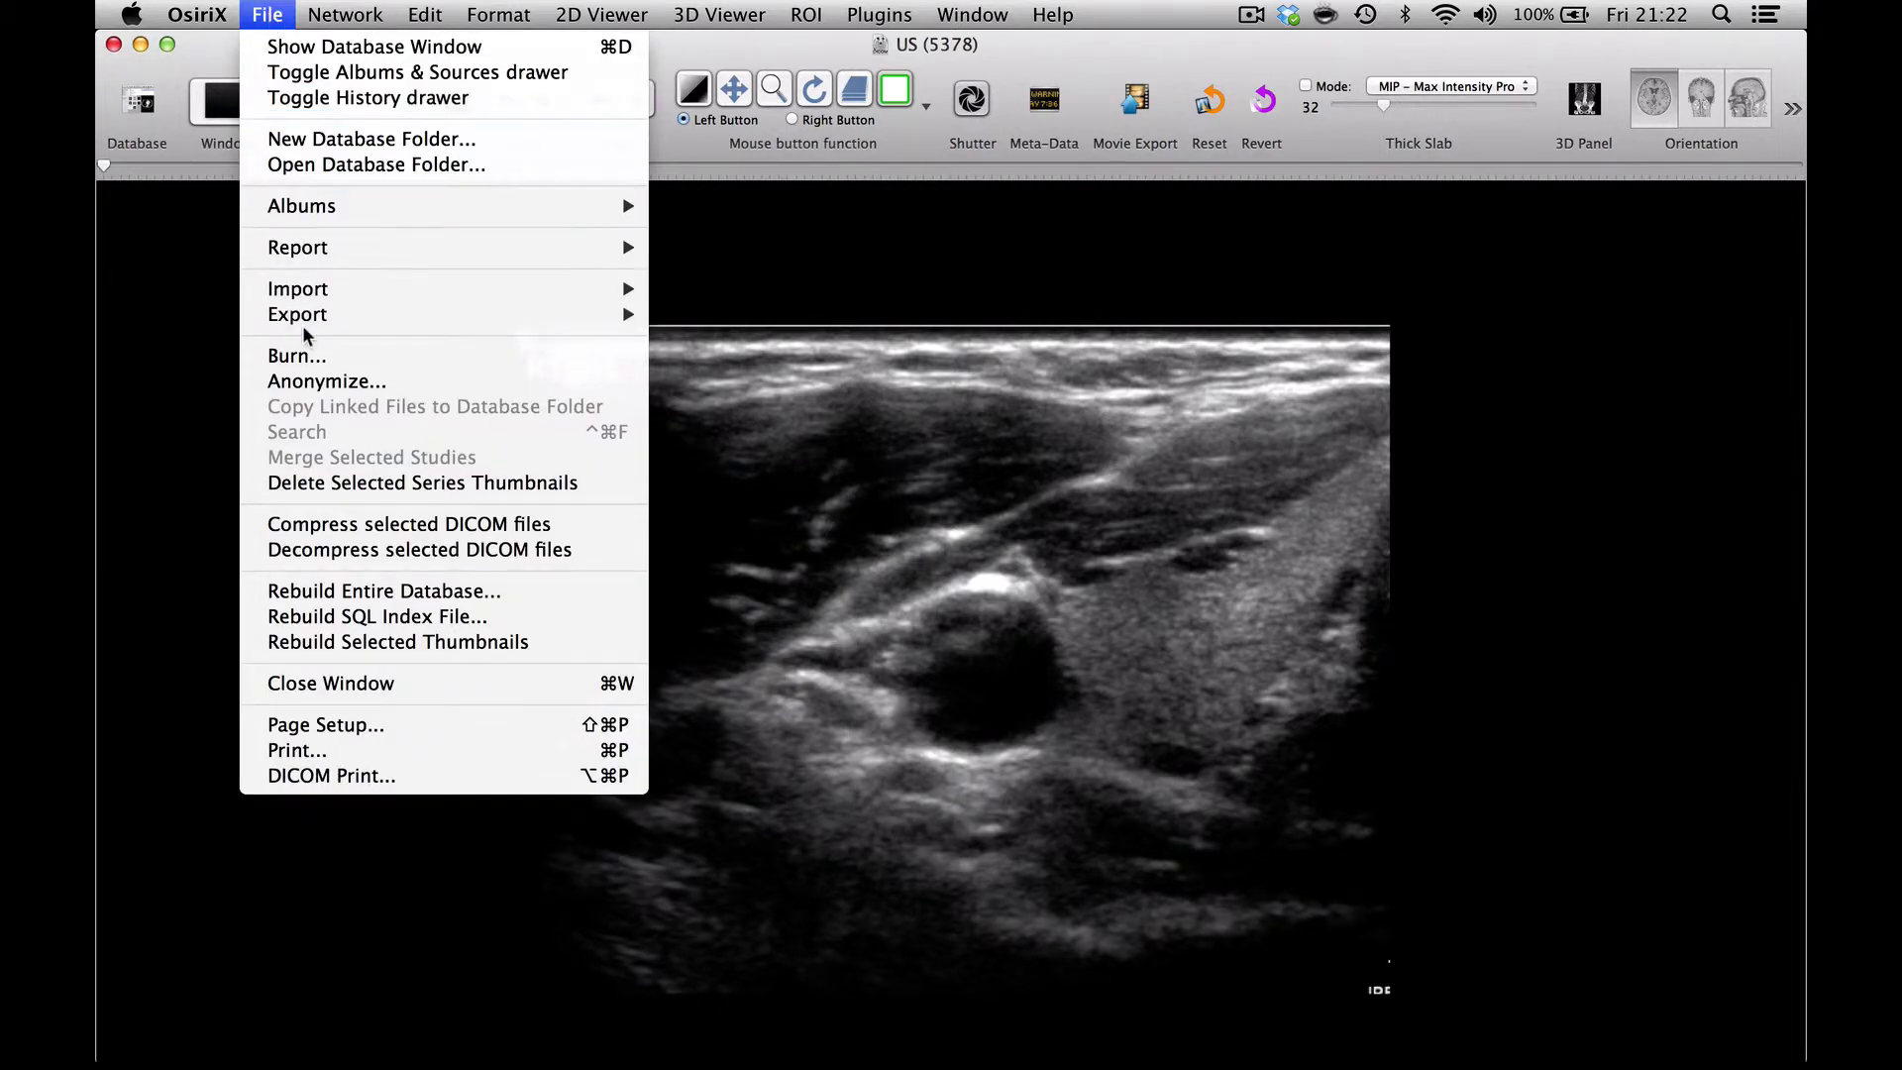
pyautogui.moveTo(632, 314)
pyautogui.click(766, 443)
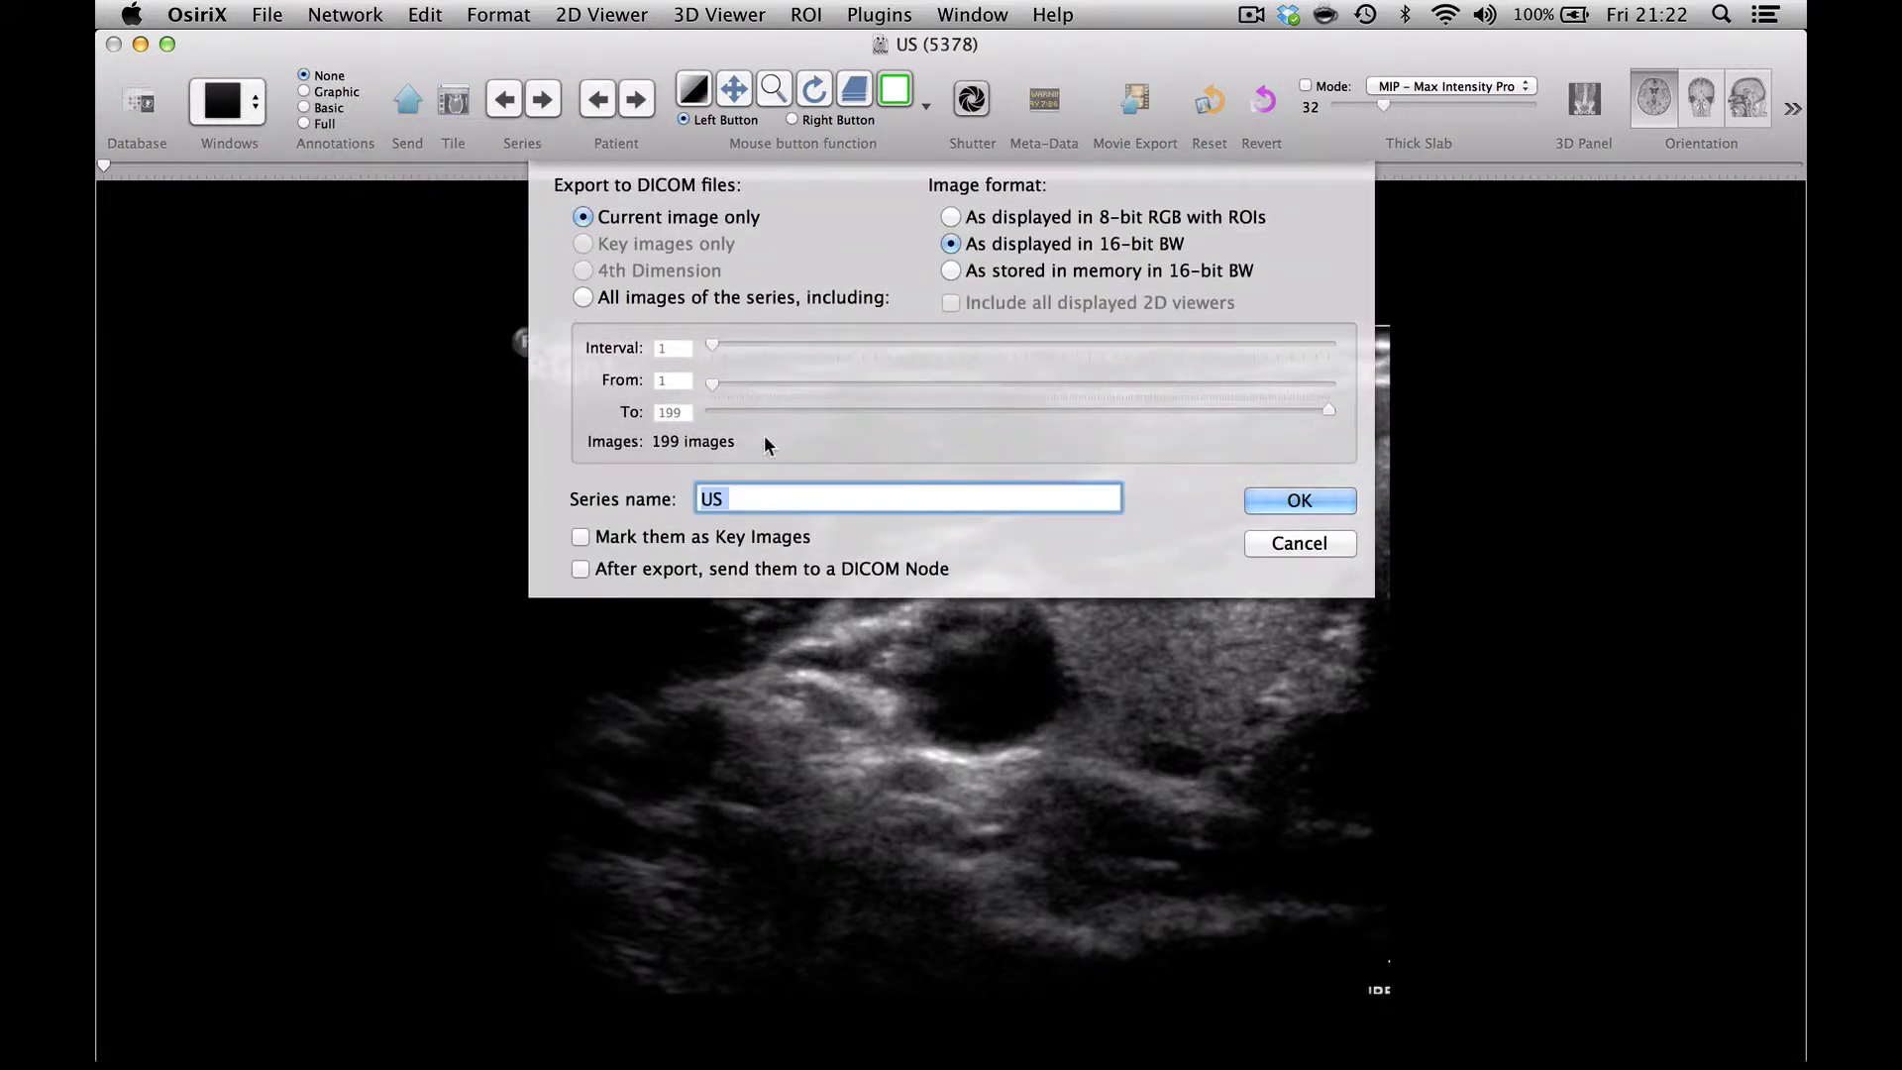
pyautogui.click(582, 298)
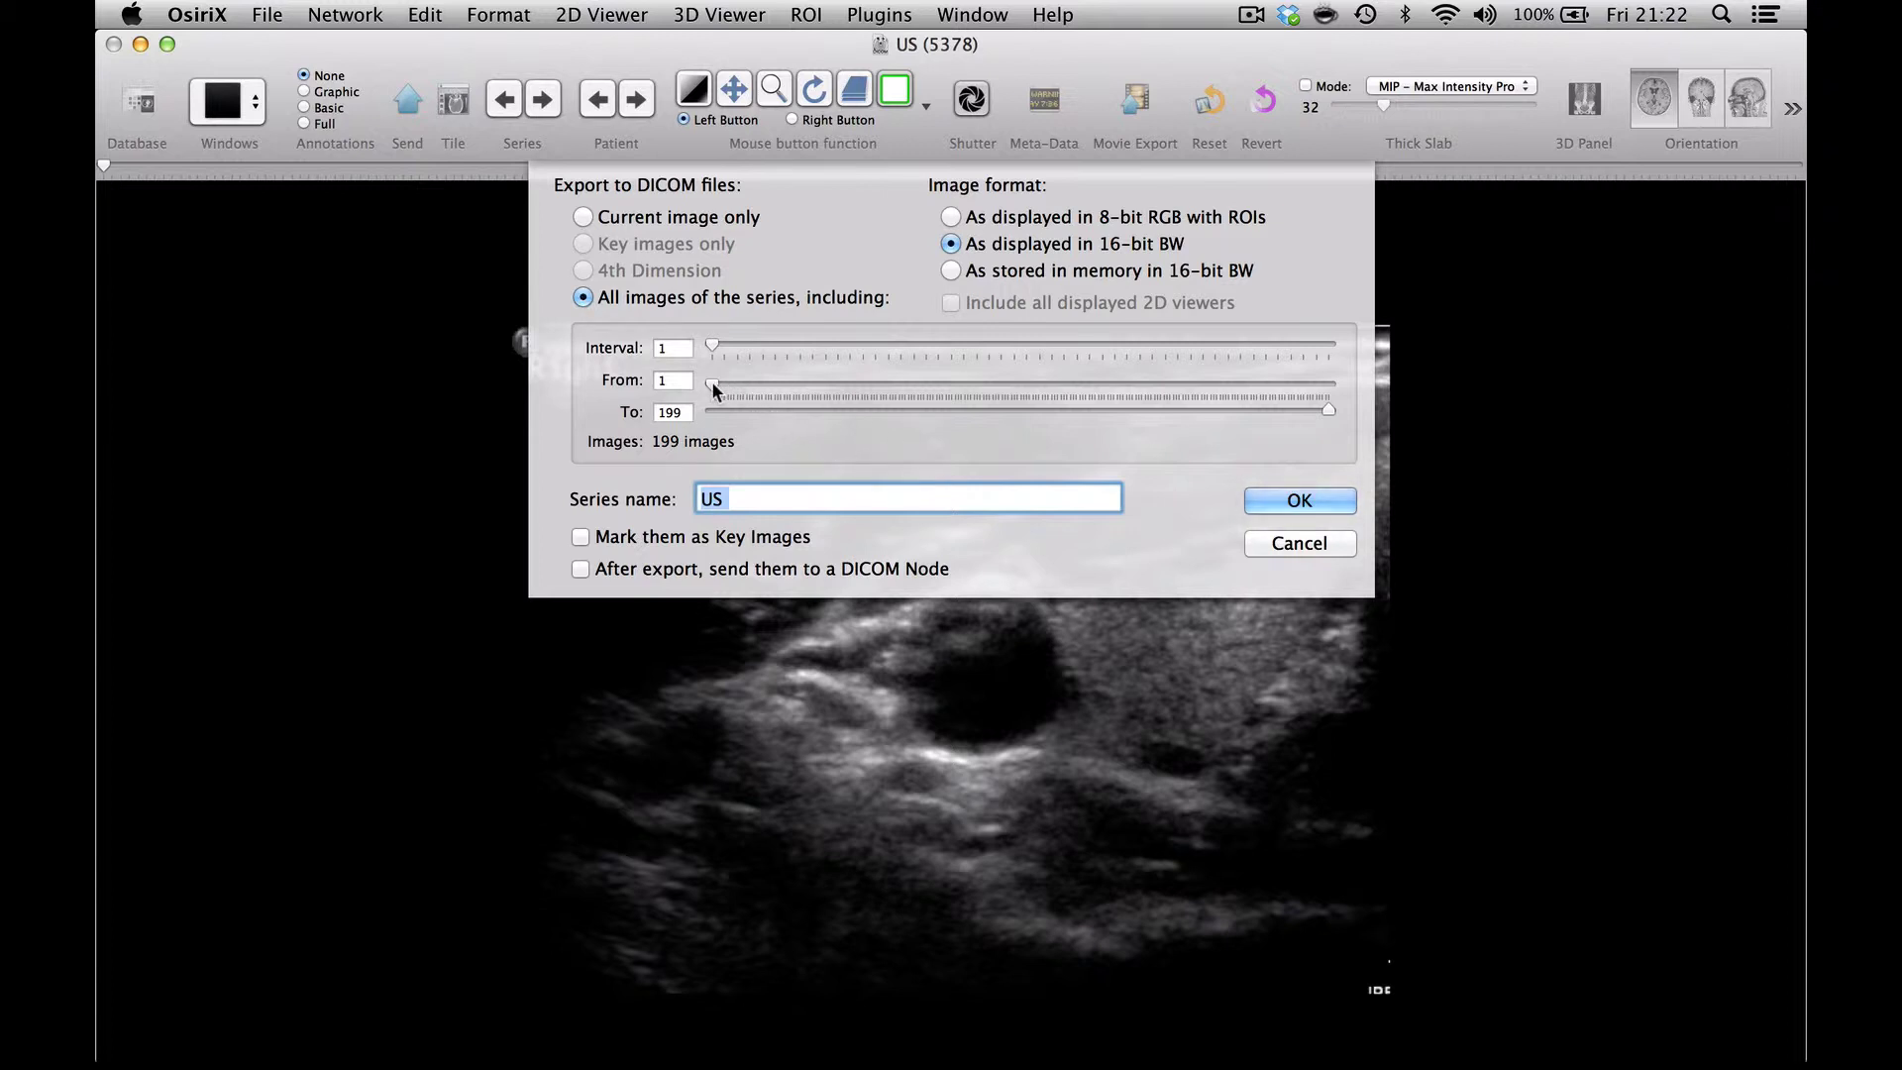
pyautogui.moveTo(712, 380); pyautogui.dragTo(751, 388)
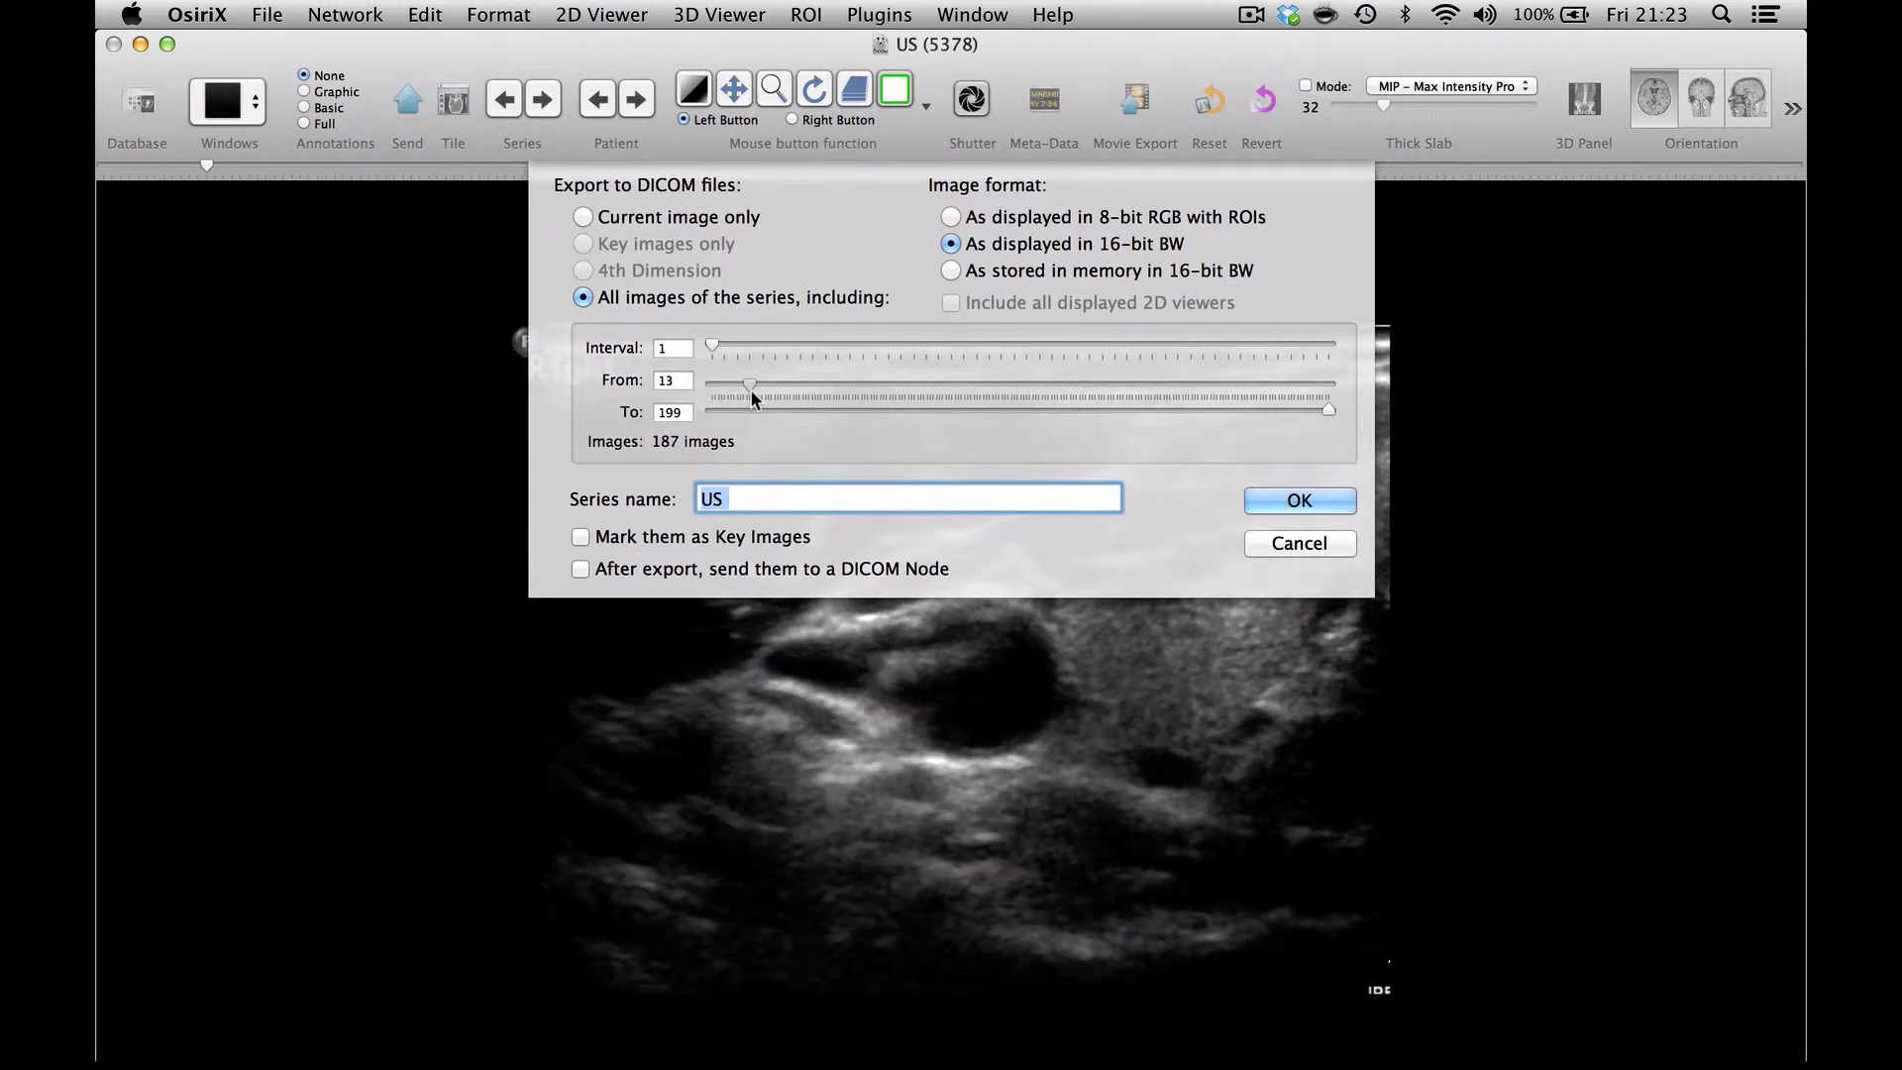
pyautogui.click(1328, 411)
pyautogui.moveTo(1329, 412); pyautogui.dragTo(1301, 420)
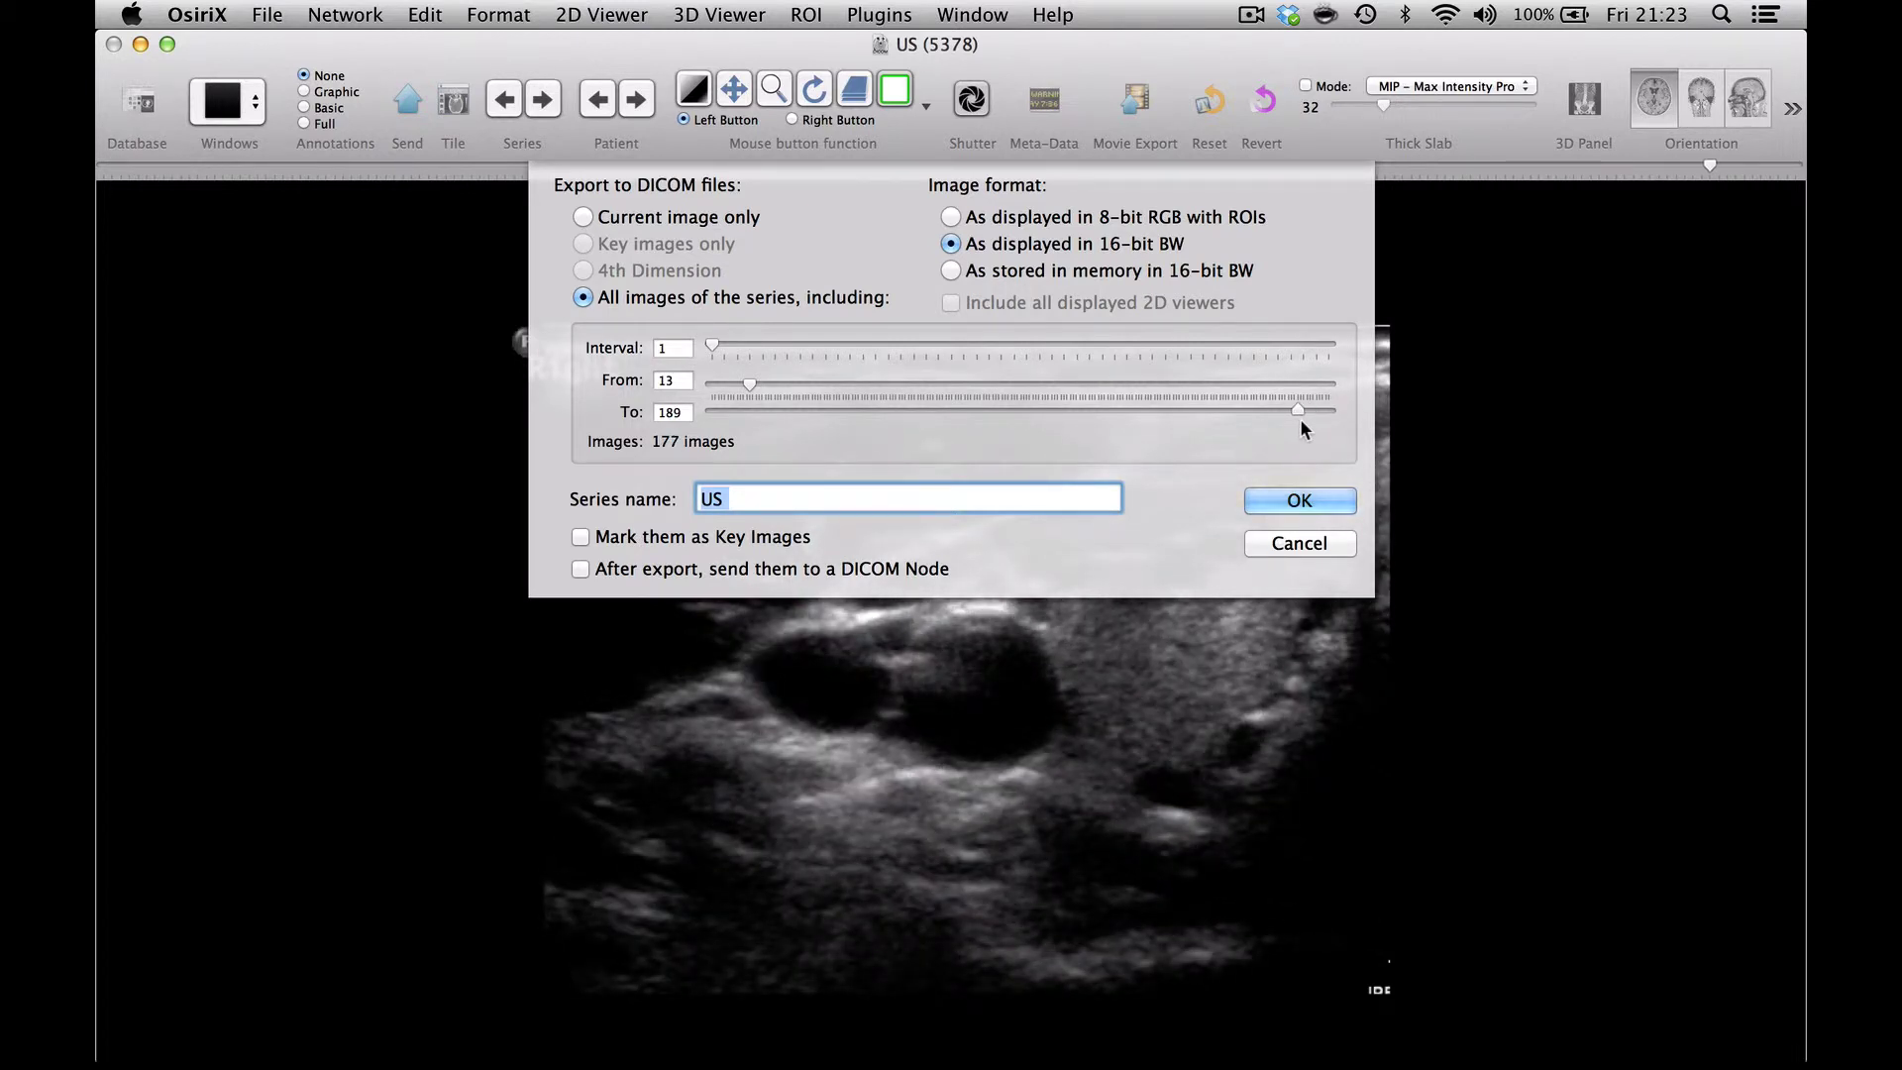
pyautogui.click(738, 497)
pyautogui.write('movie')
pyautogui.click(1300, 502)
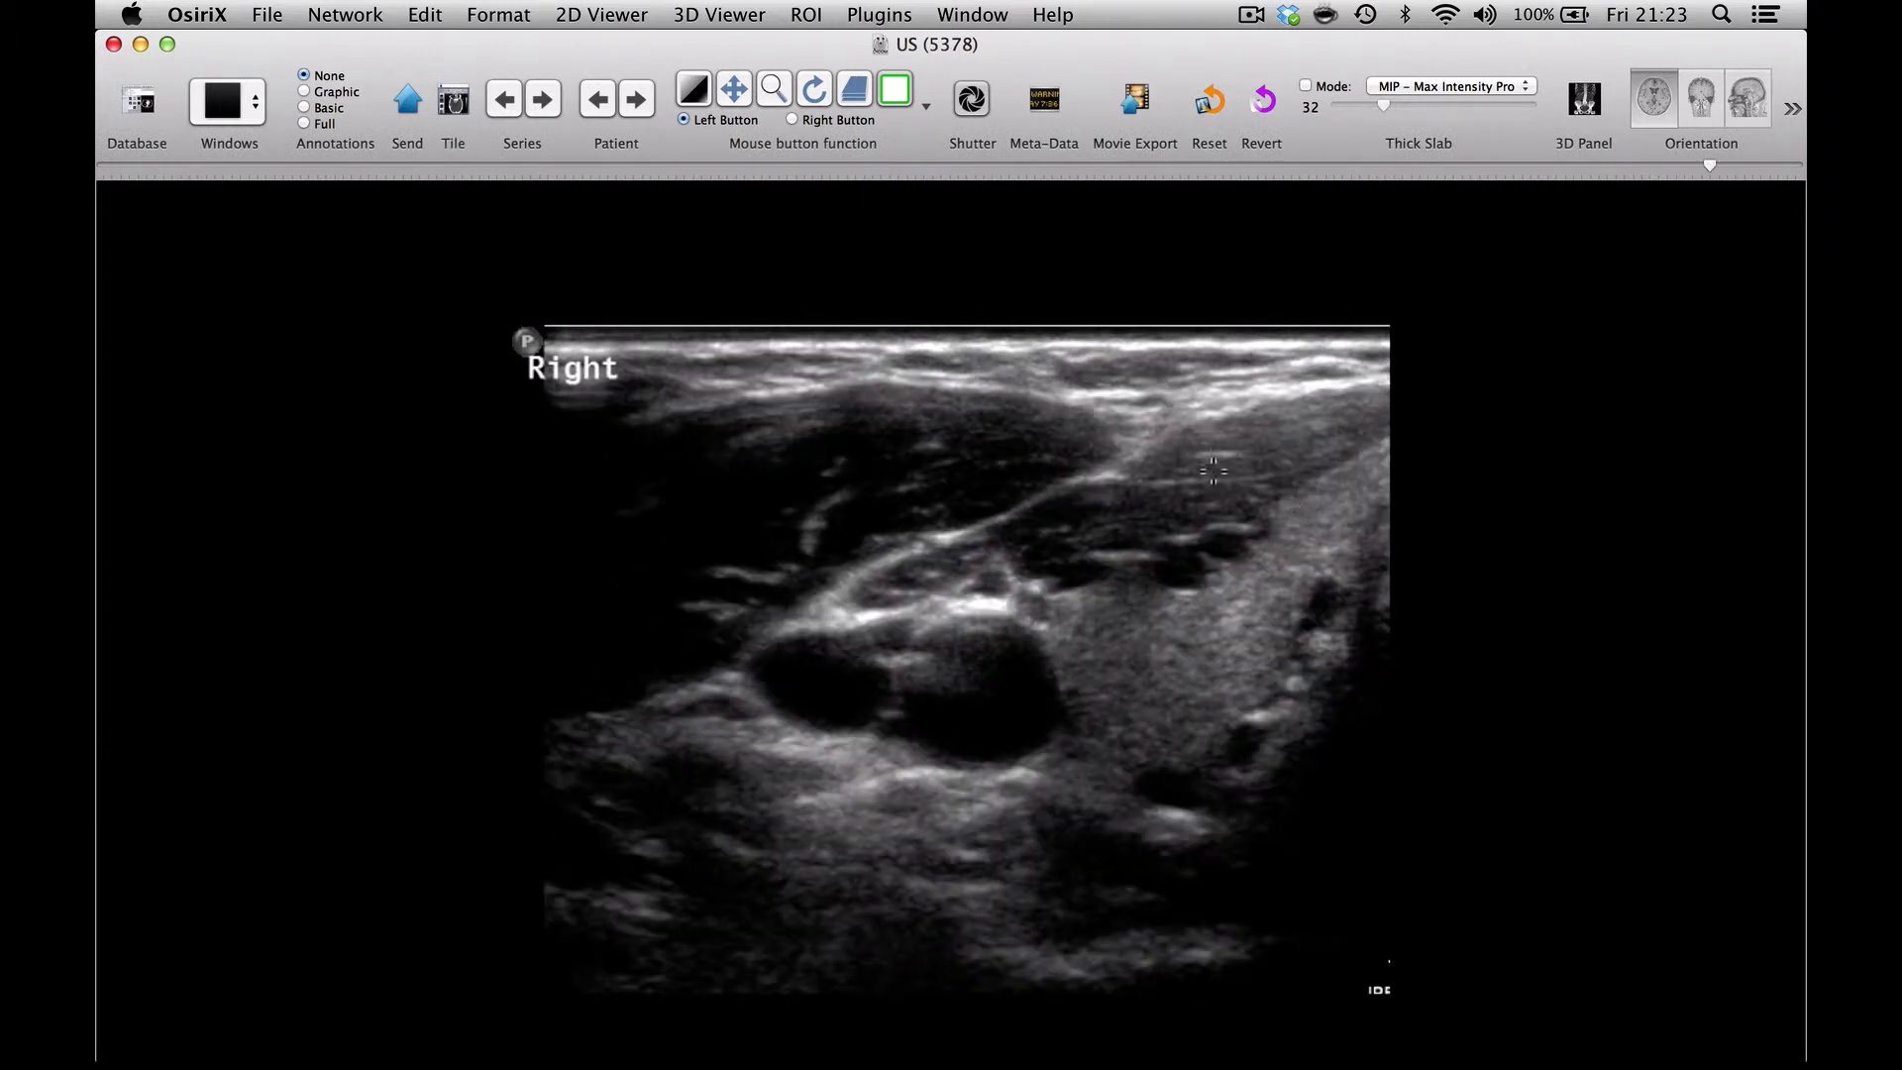
# - Delete the original 199-image US series, leaving US and US movie (183 images total)
pyautogui.click(134, 100)
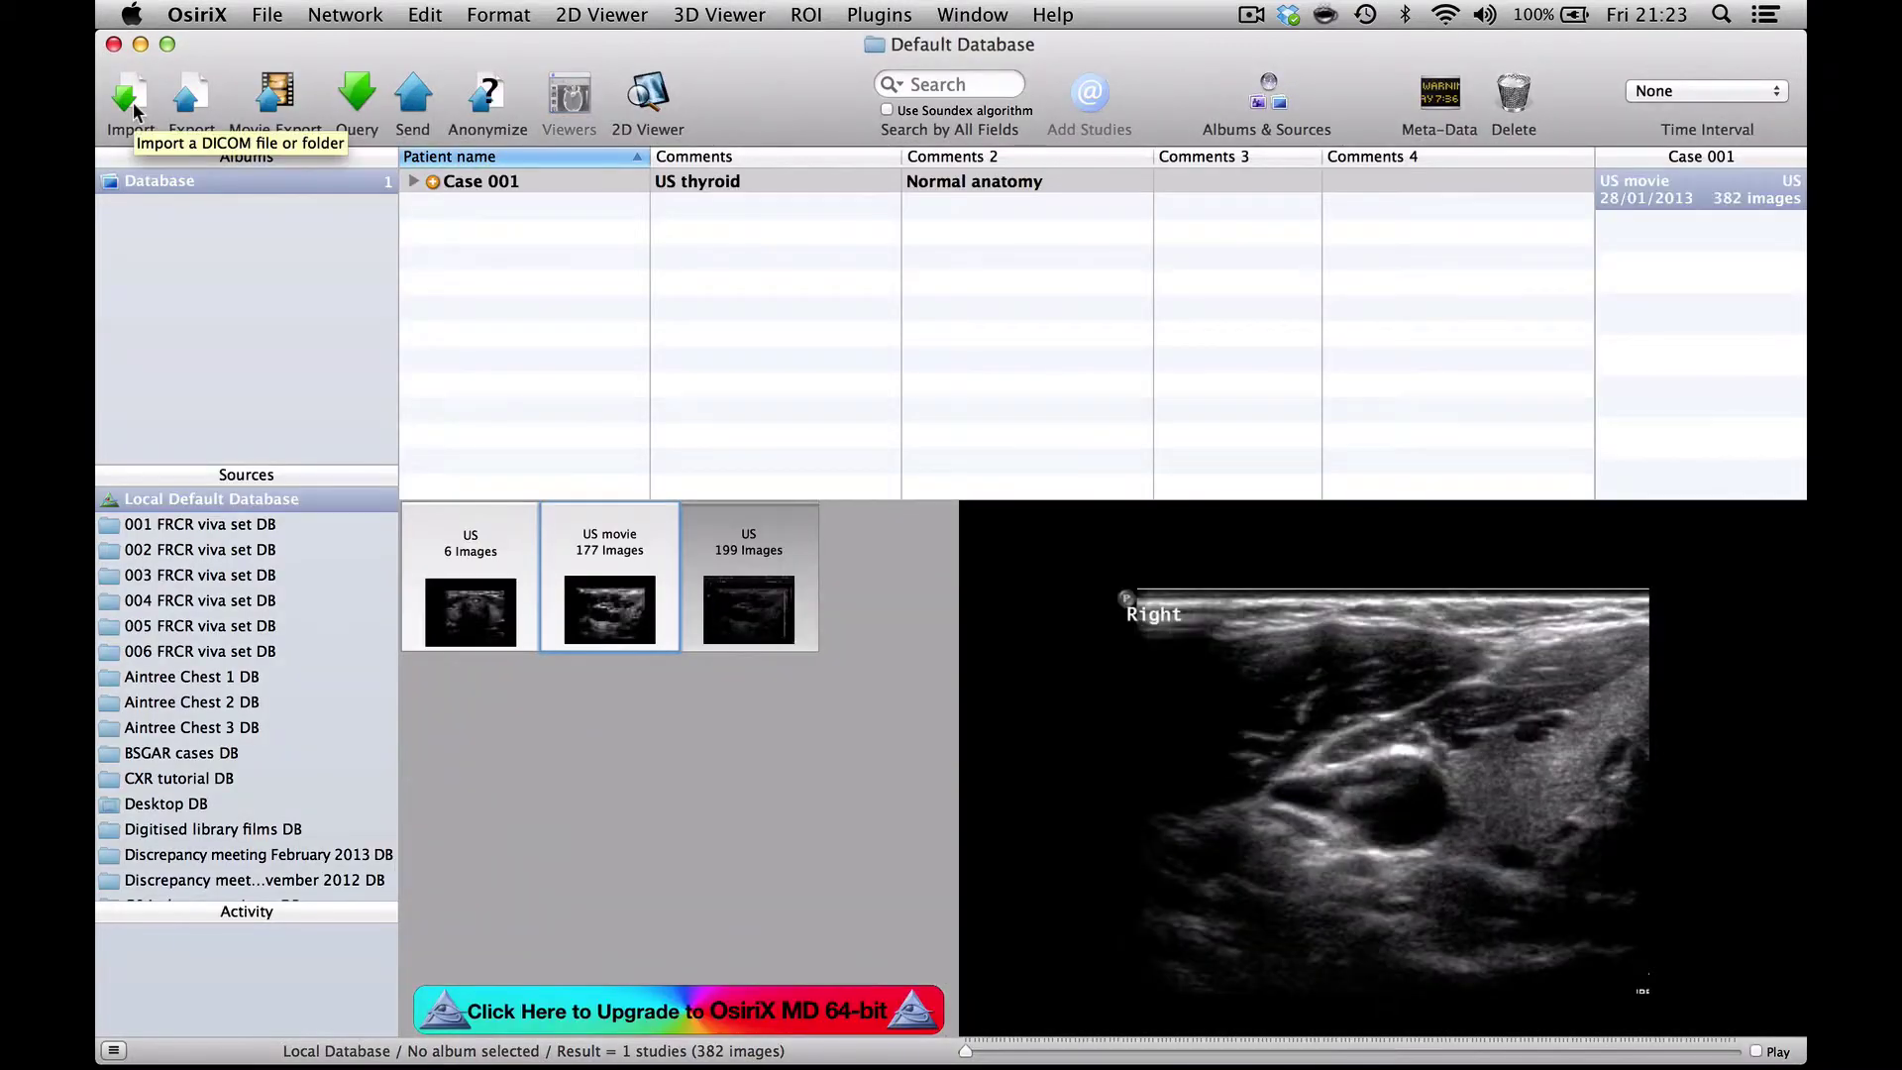
pyautogui.click(755, 580)
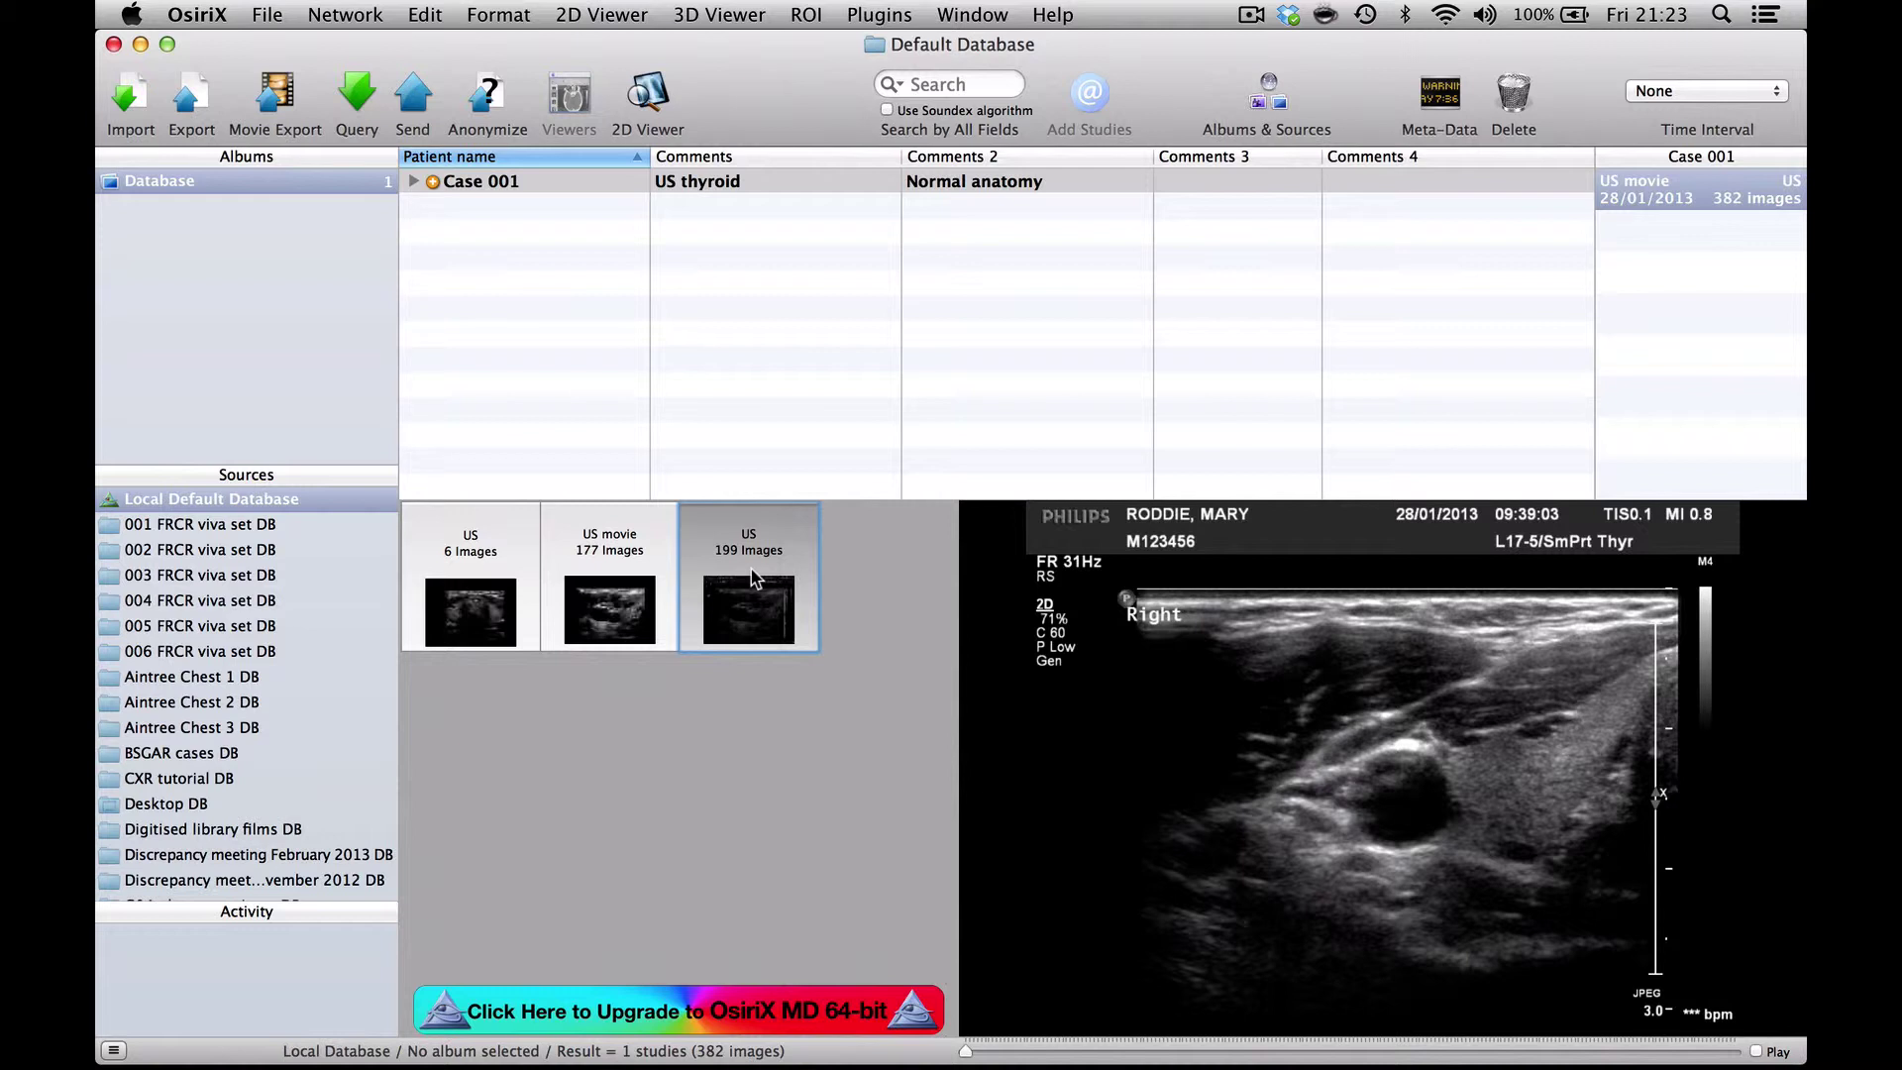
pyautogui.click(646, 561)
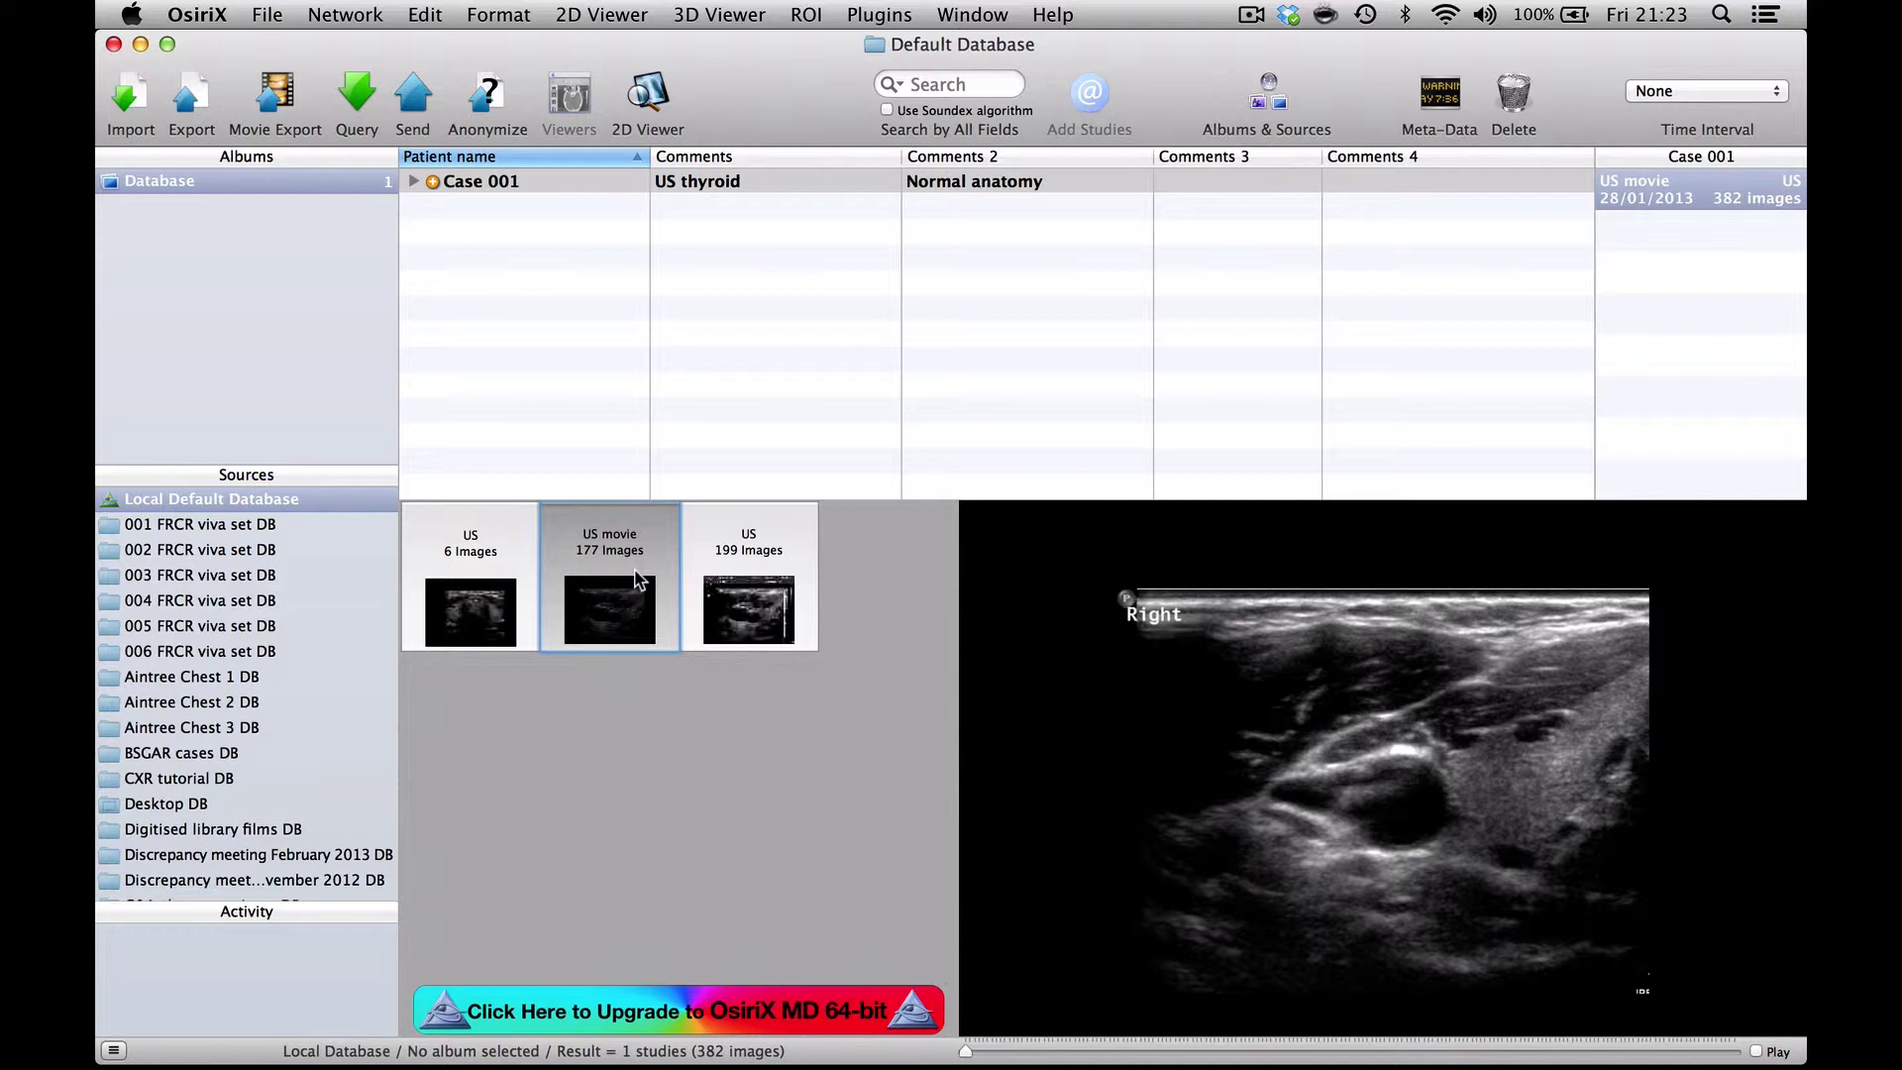
pyautogui.click(770, 557)
pyautogui.rightClick(769, 558)
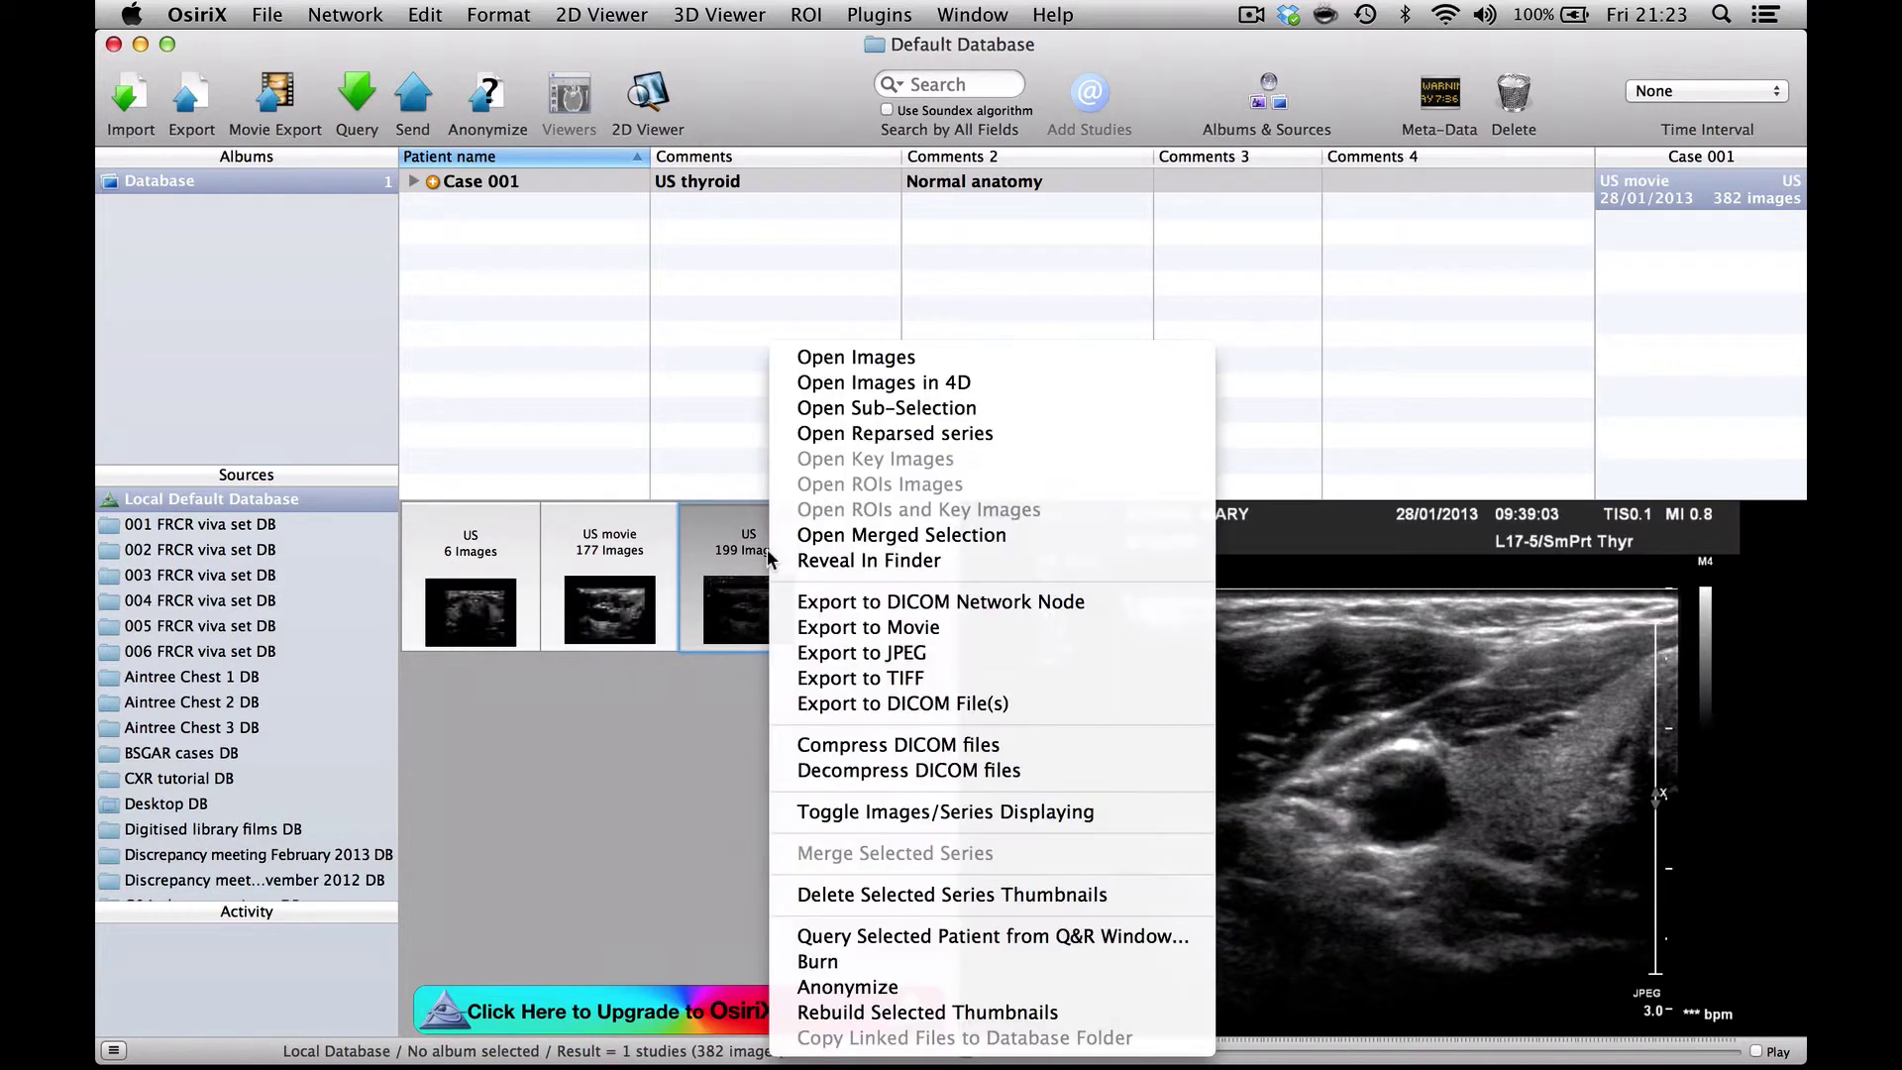
pyautogui.click(858, 896)
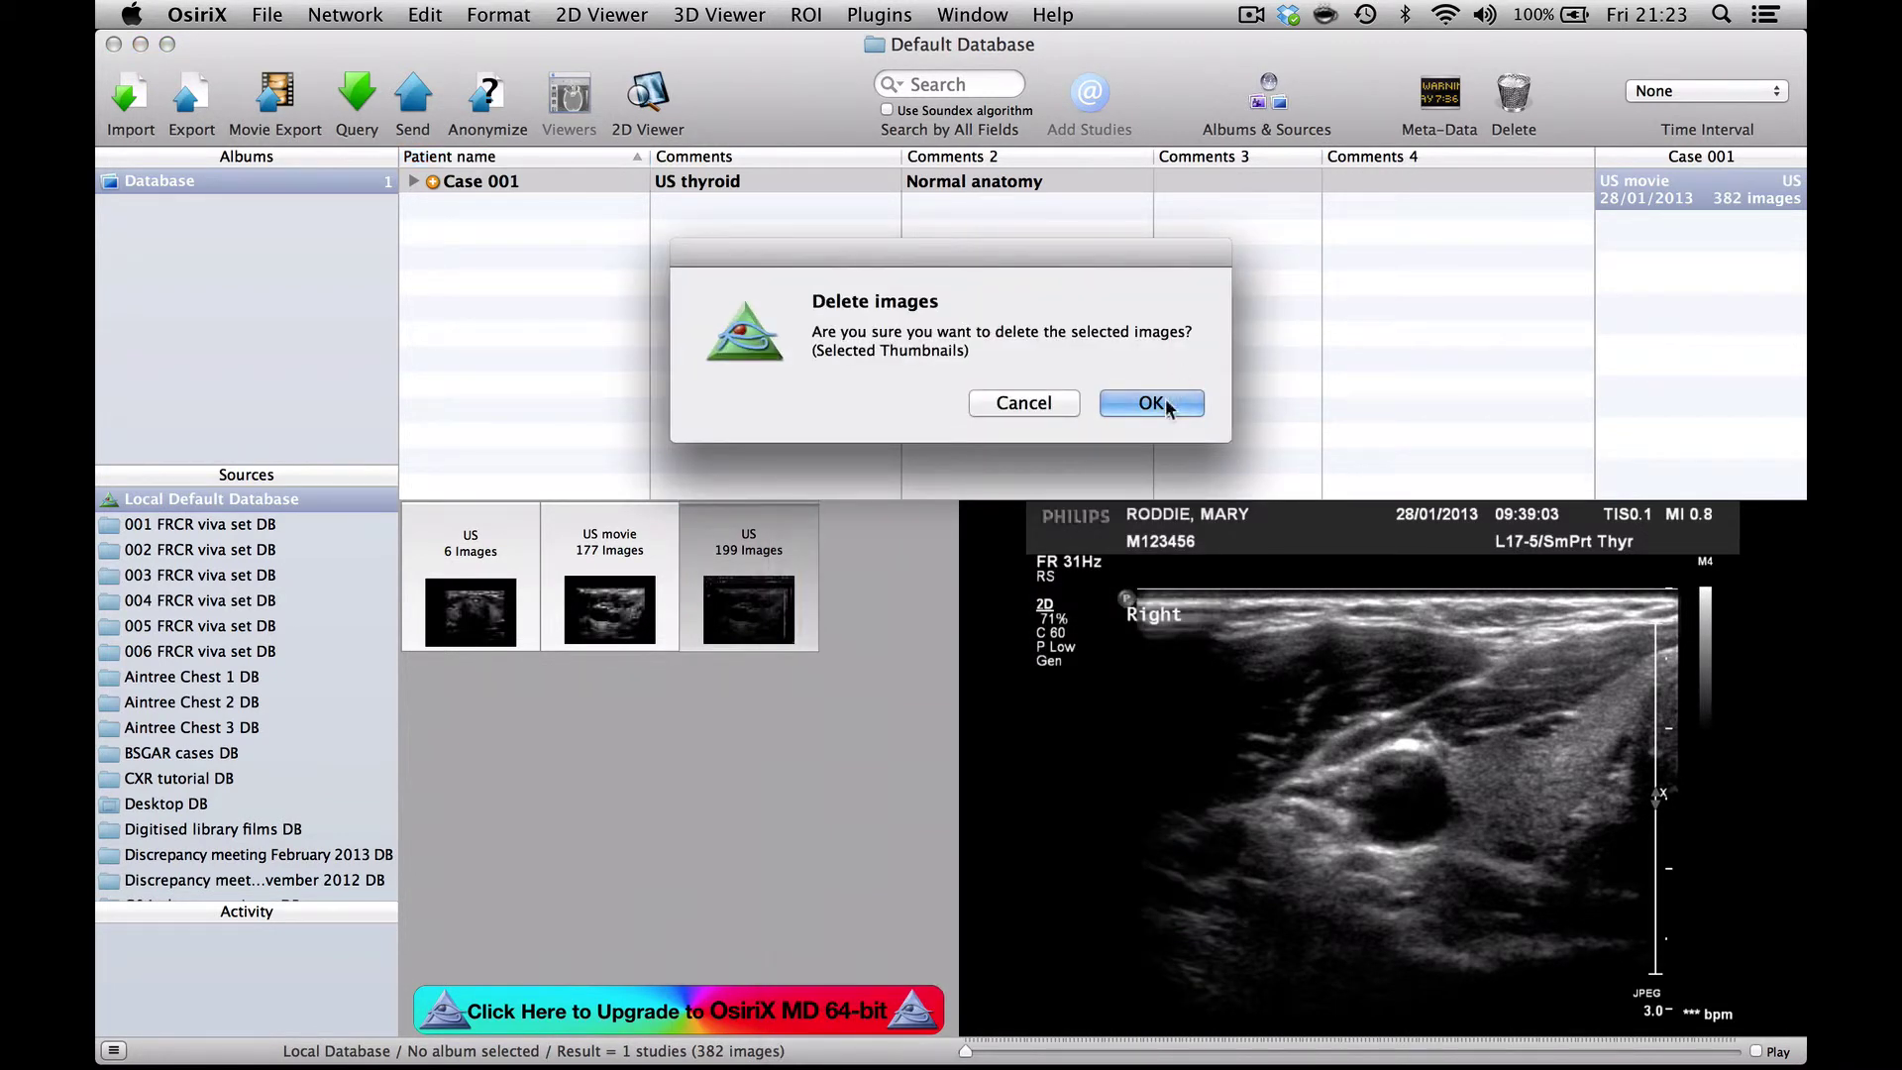
pyautogui.click(1152, 403)
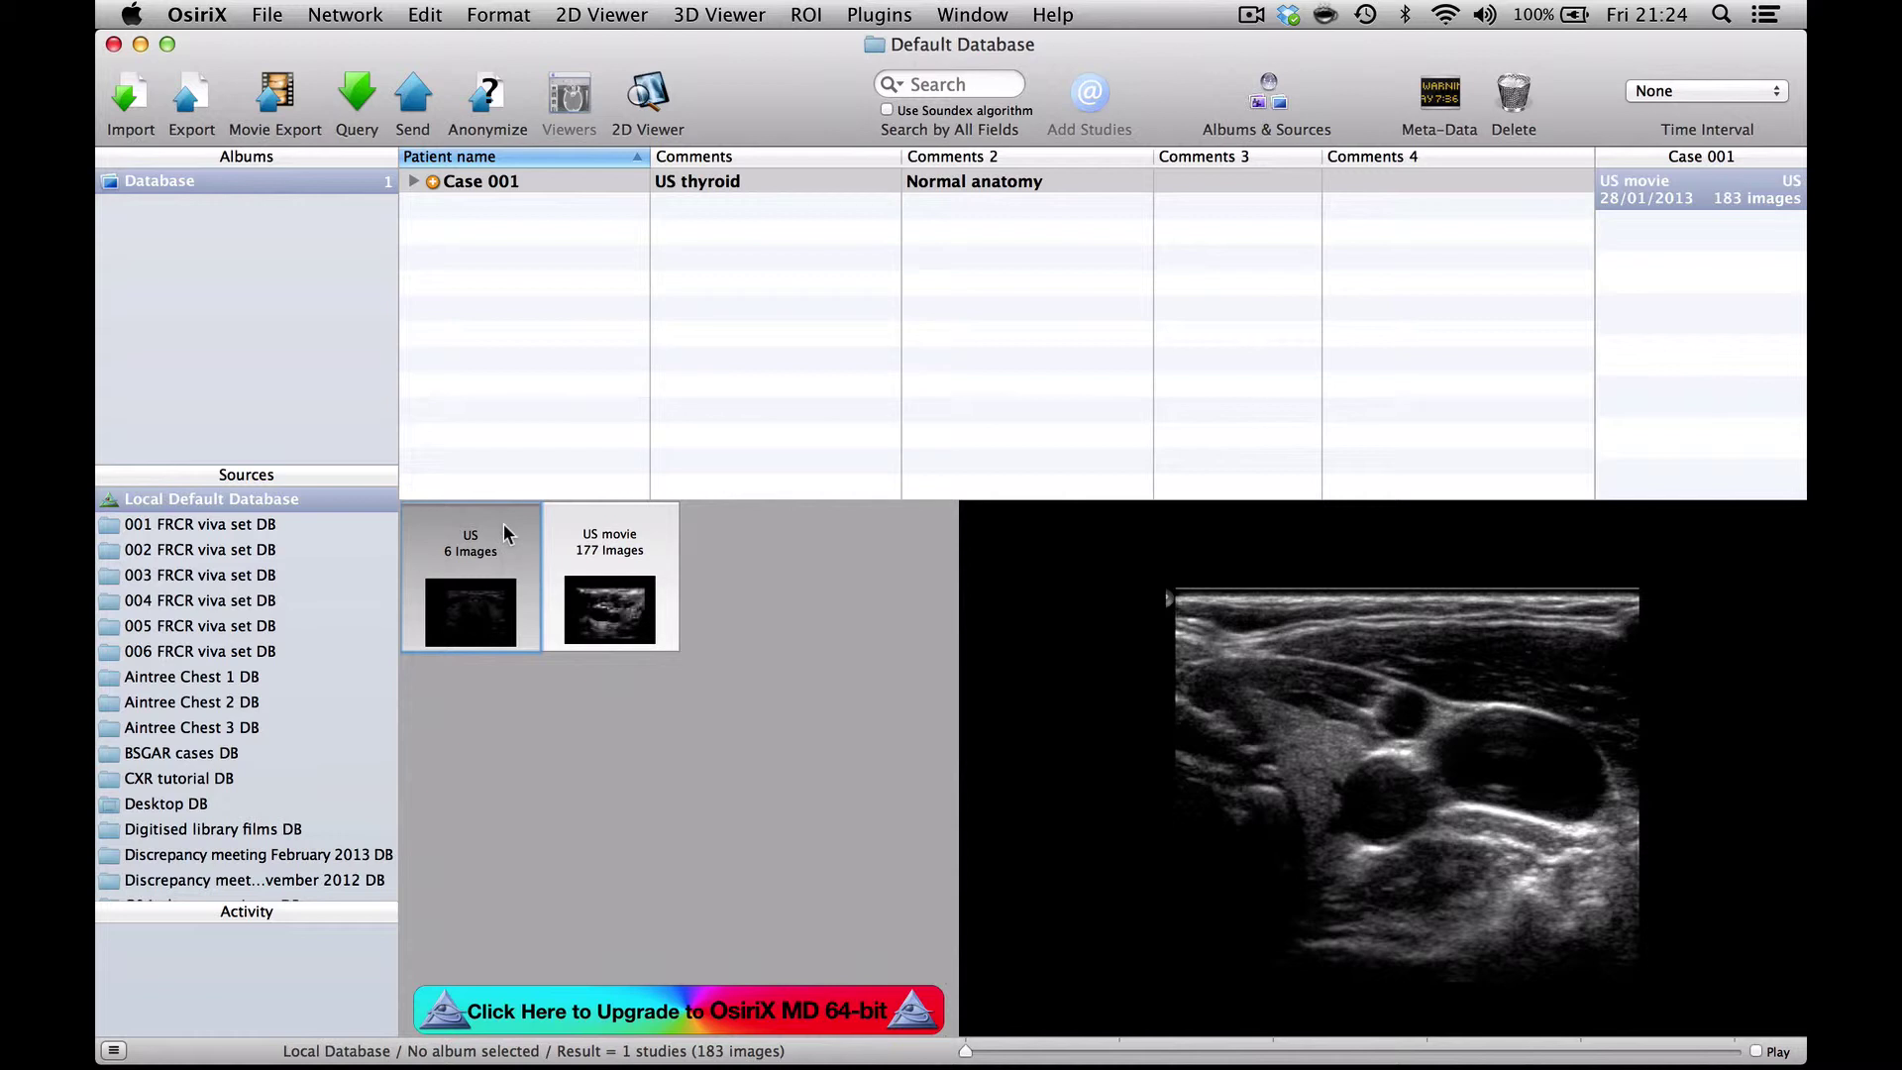
# - Select the 177-image US movie series thumbnail in the database
pyautogui.click(612, 559)
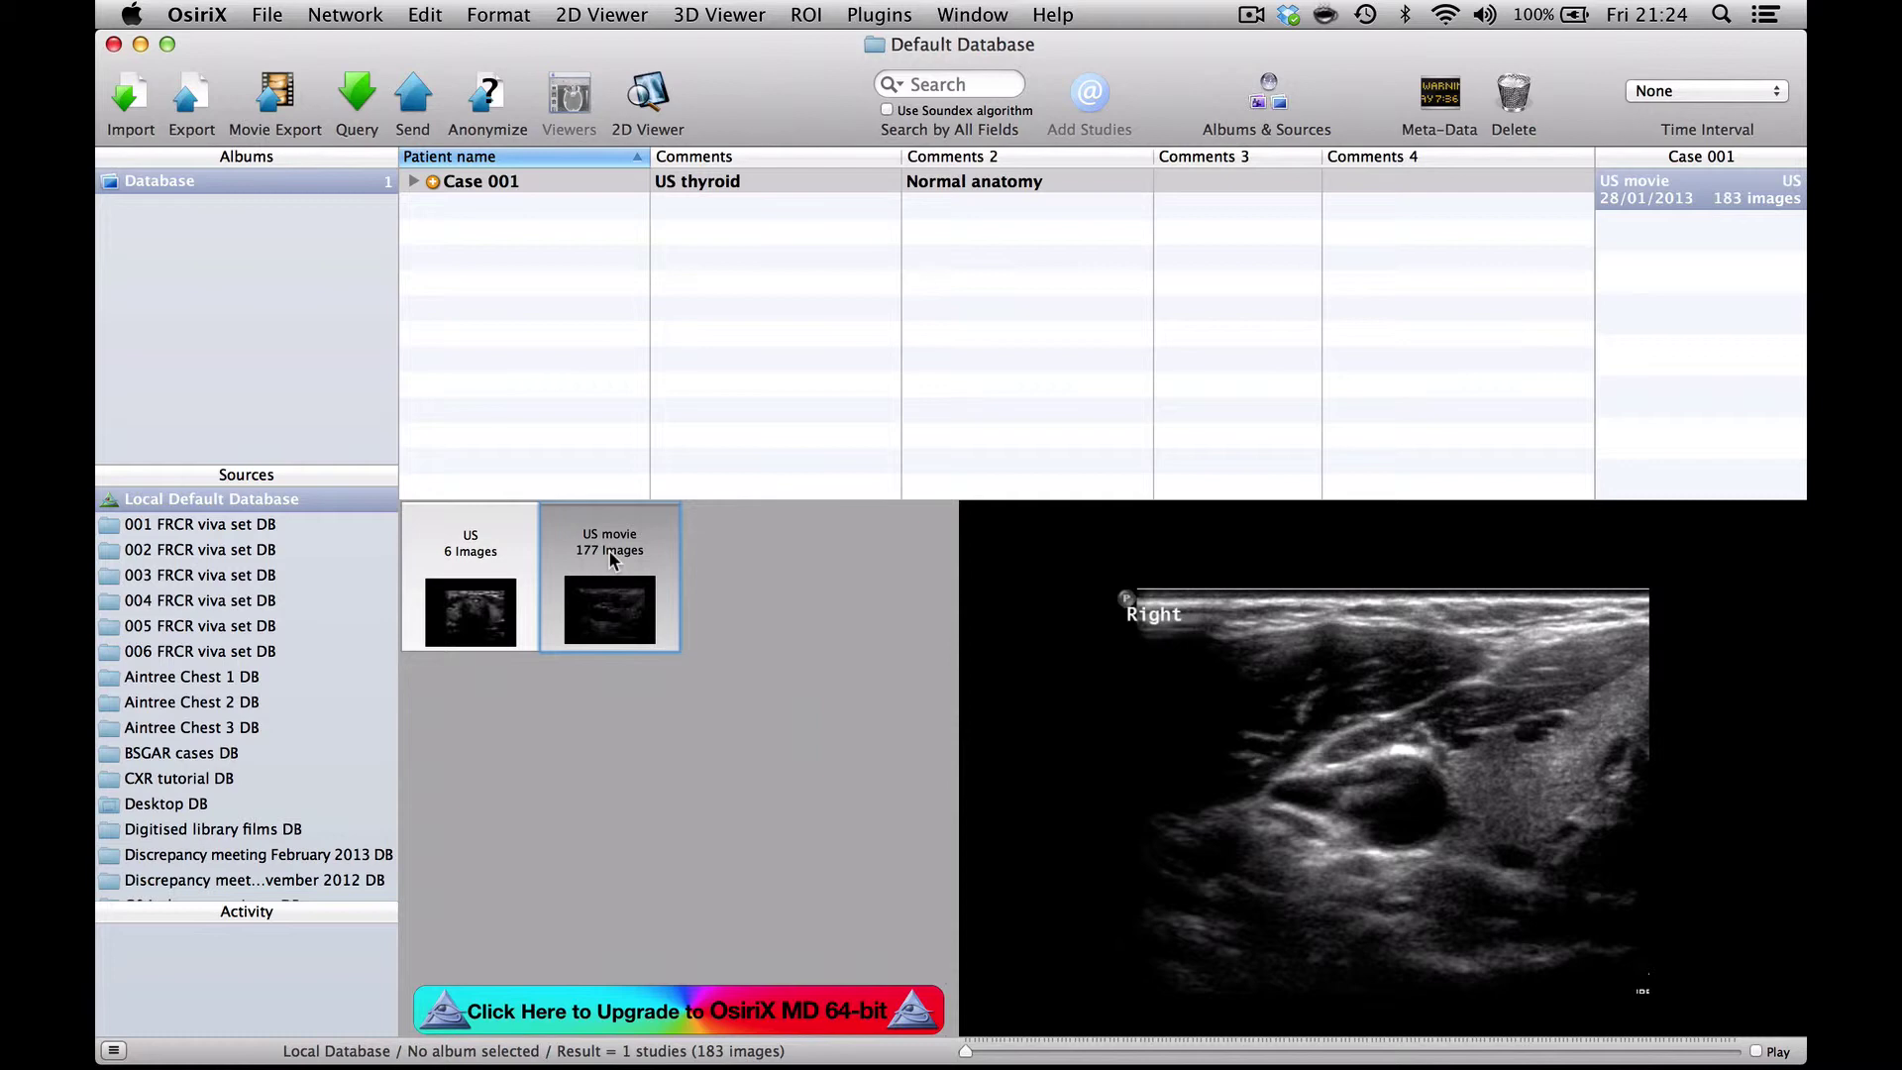
# - Open the US movie series and start exporting it with Export to Movie
pyautogui.doubleClick(1300, 629)
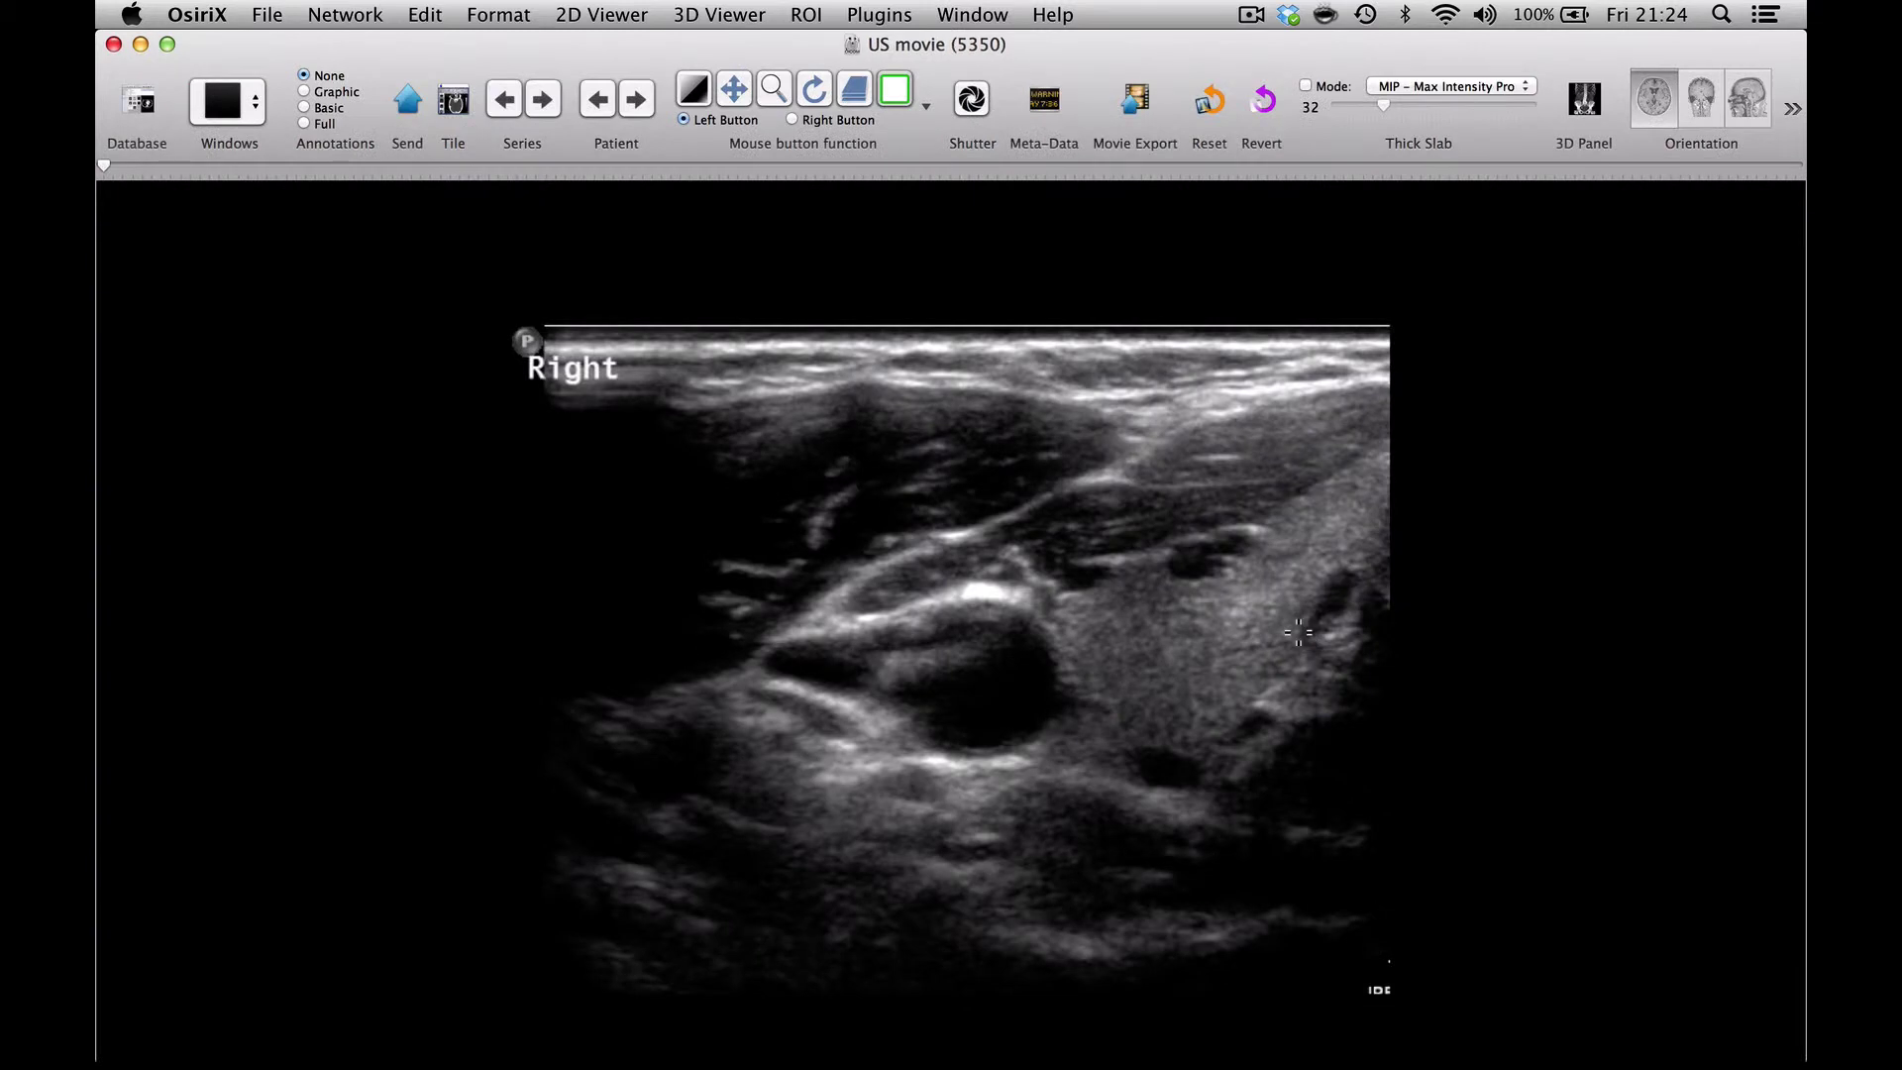
pyautogui.click(274, 21)
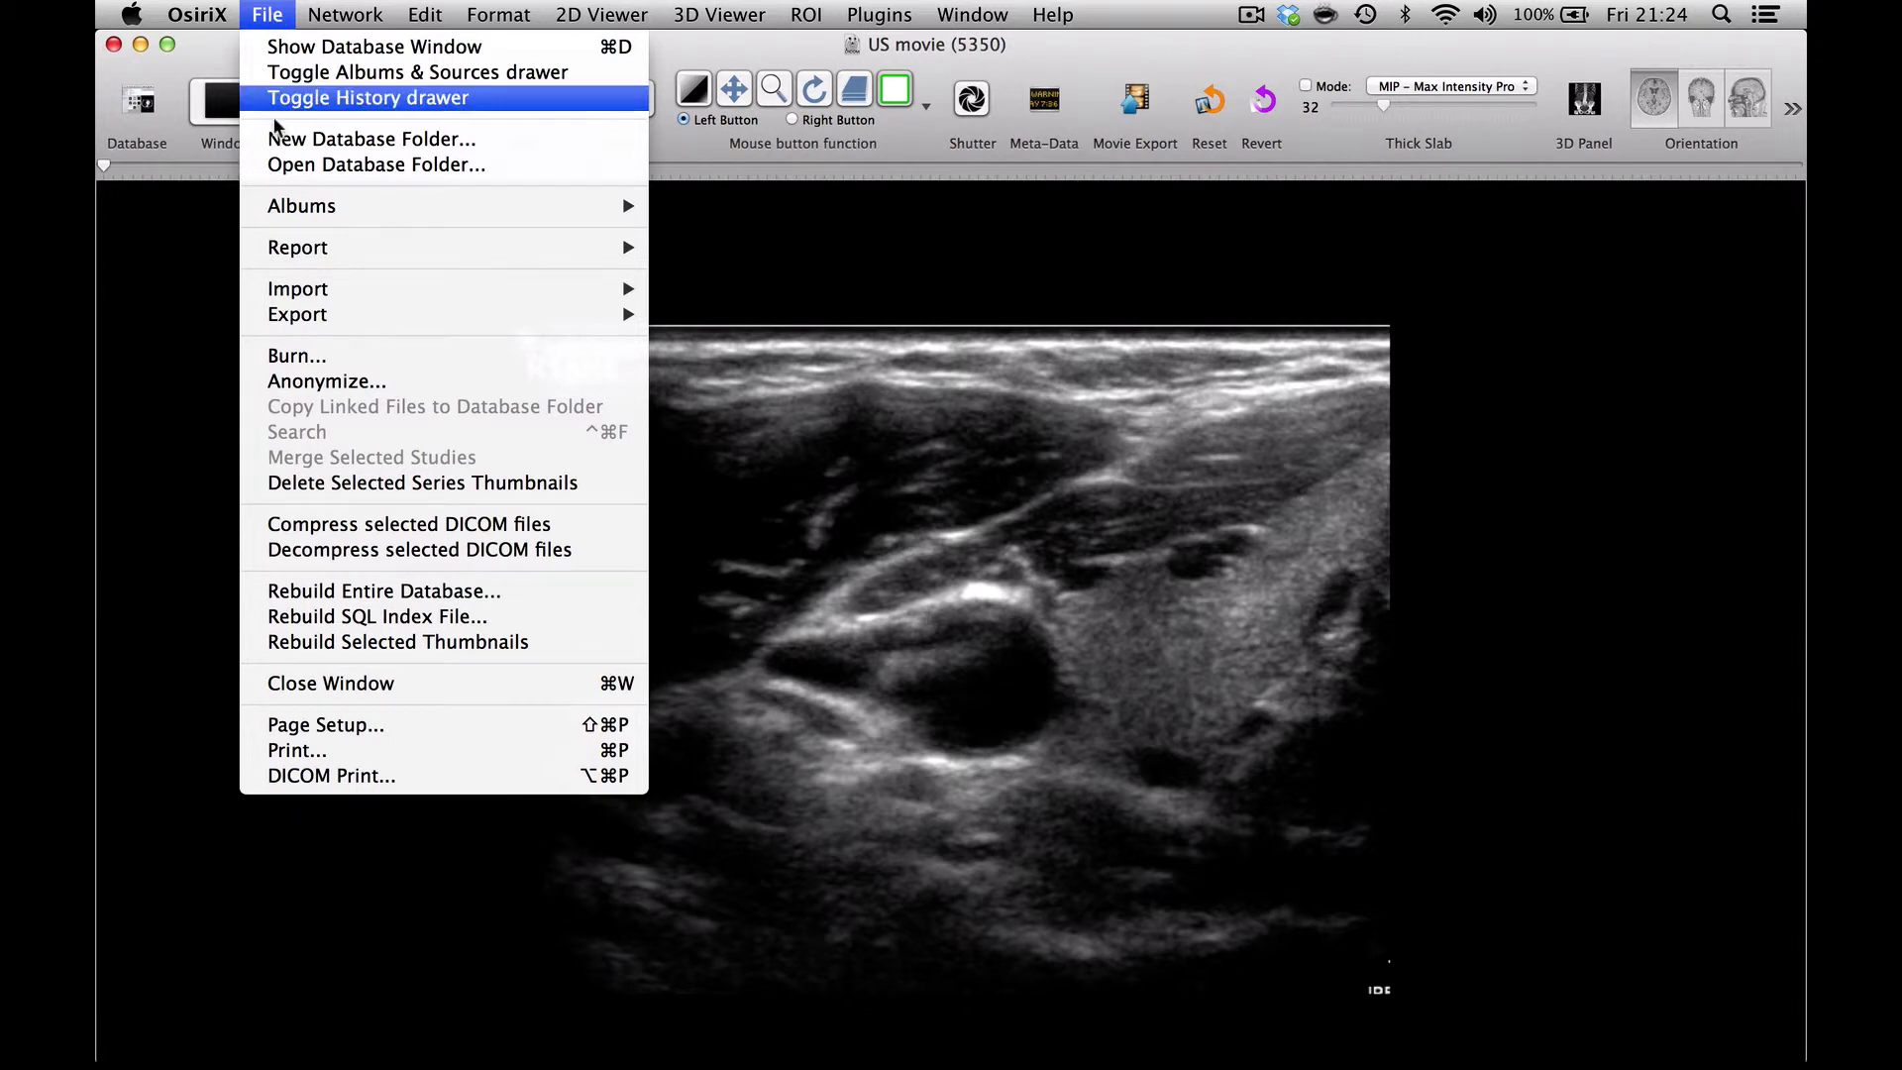
pyautogui.moveTo(278, 317)
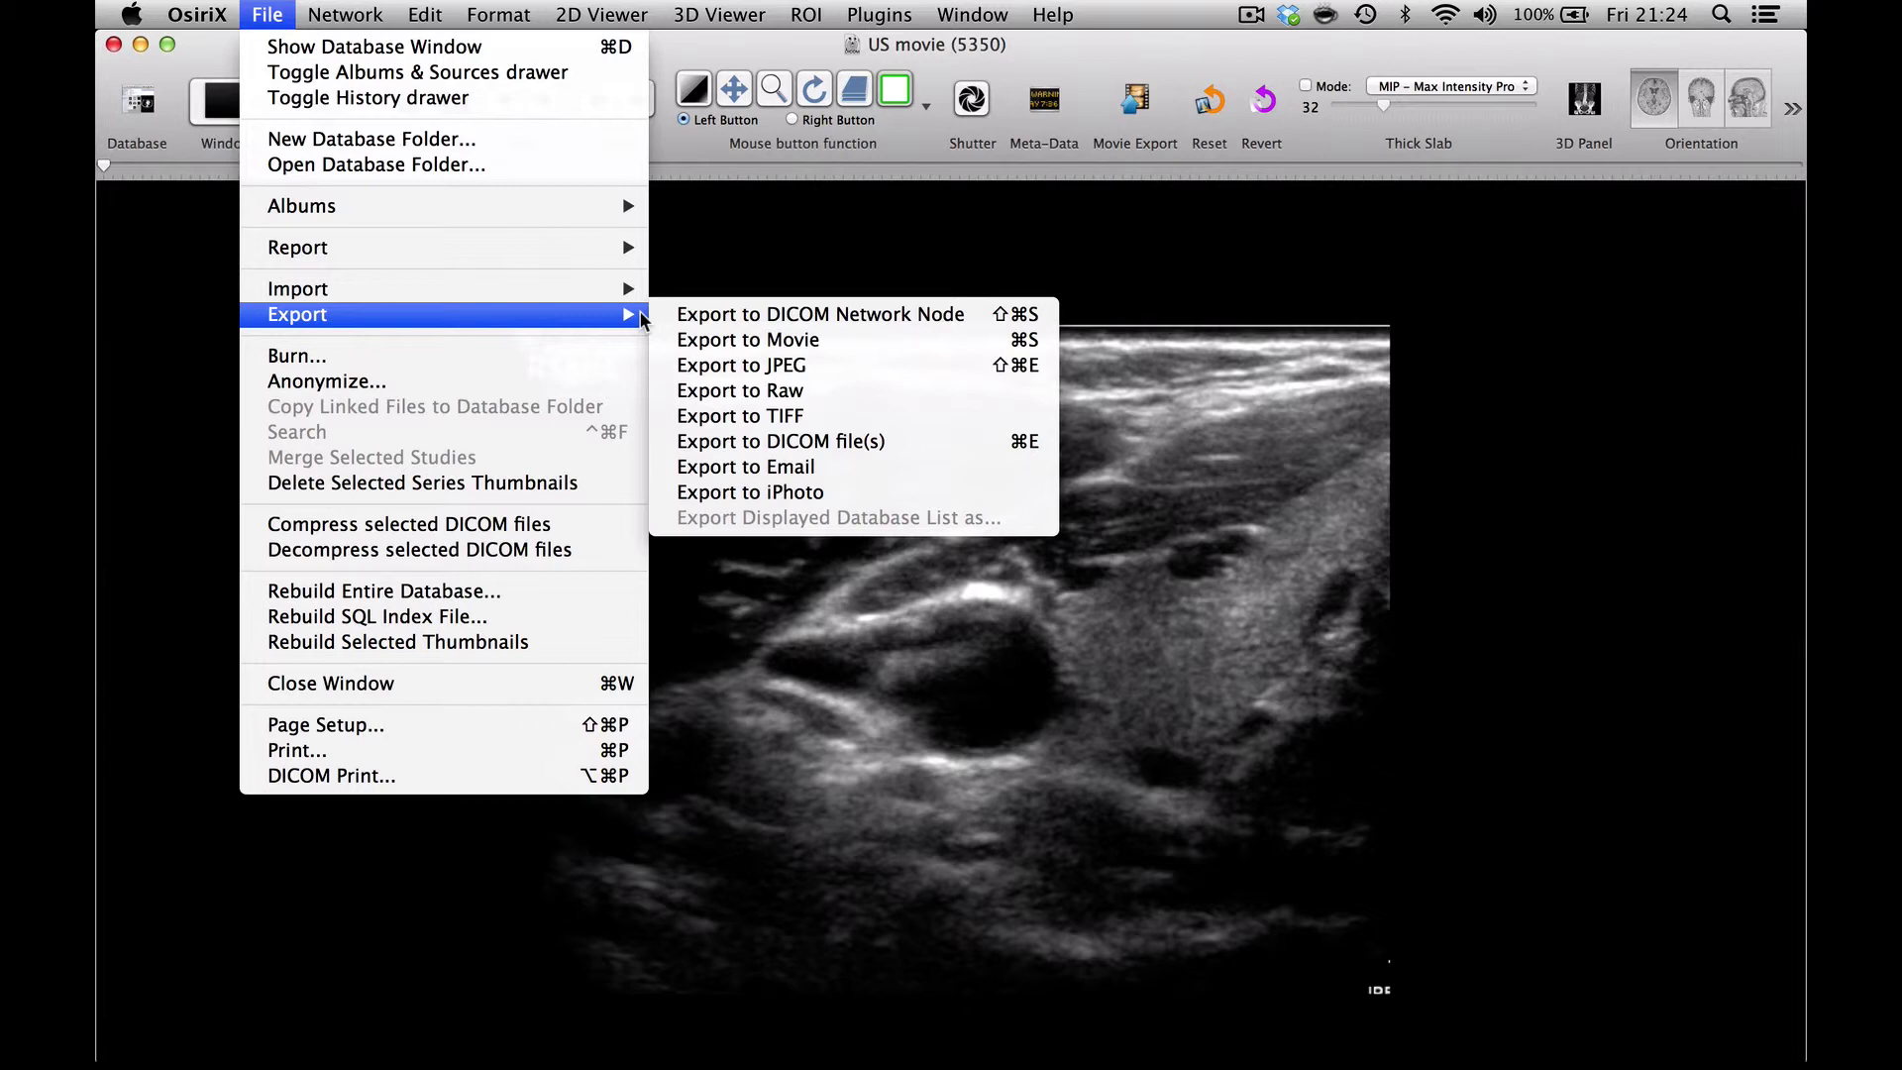
pyautogui.click(698, 342)
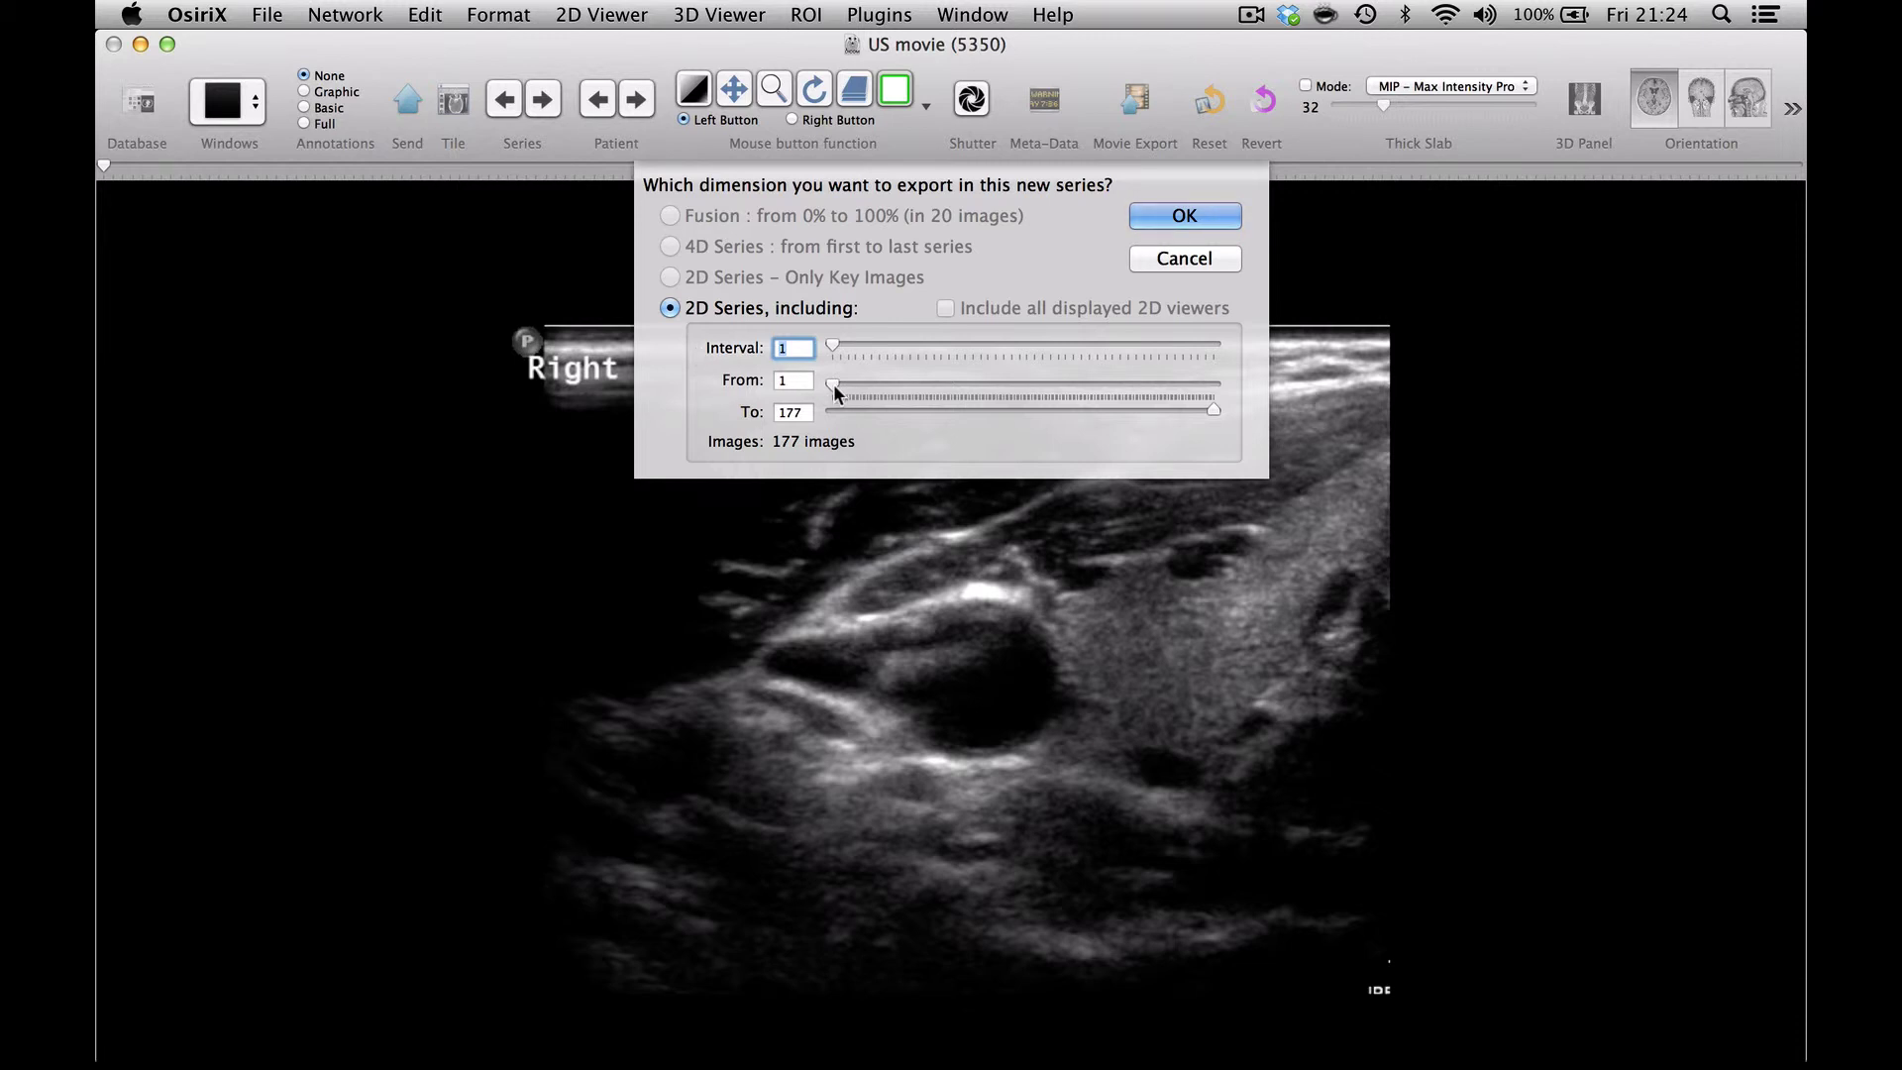
# - Trim the movie export to frames 4 through 136 and confirm the range
pyautogui.moveTo(834, 383); pyautogui.dragTo(841, 386)
pyautogui.moveTo(1211, 410); pyautogui.dragTo(1124, 421)
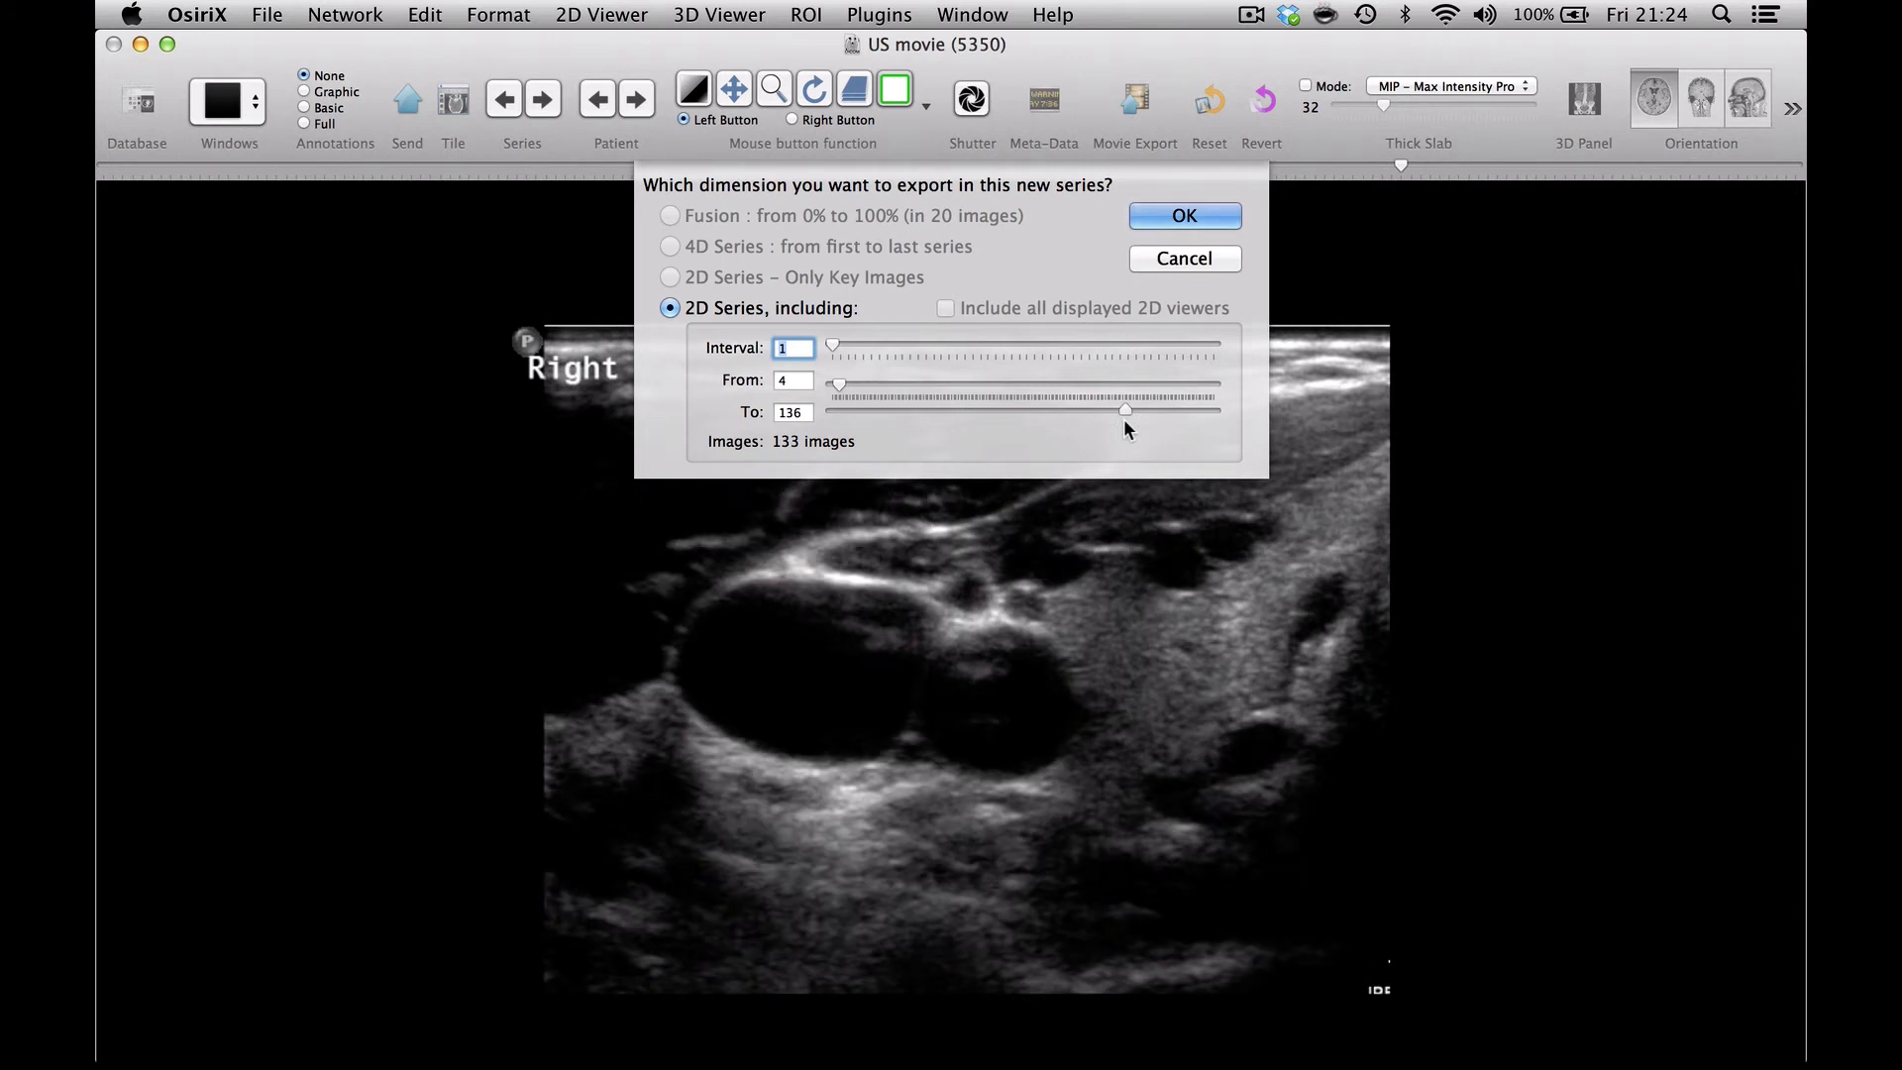
pyautogui.click(1175, 218)
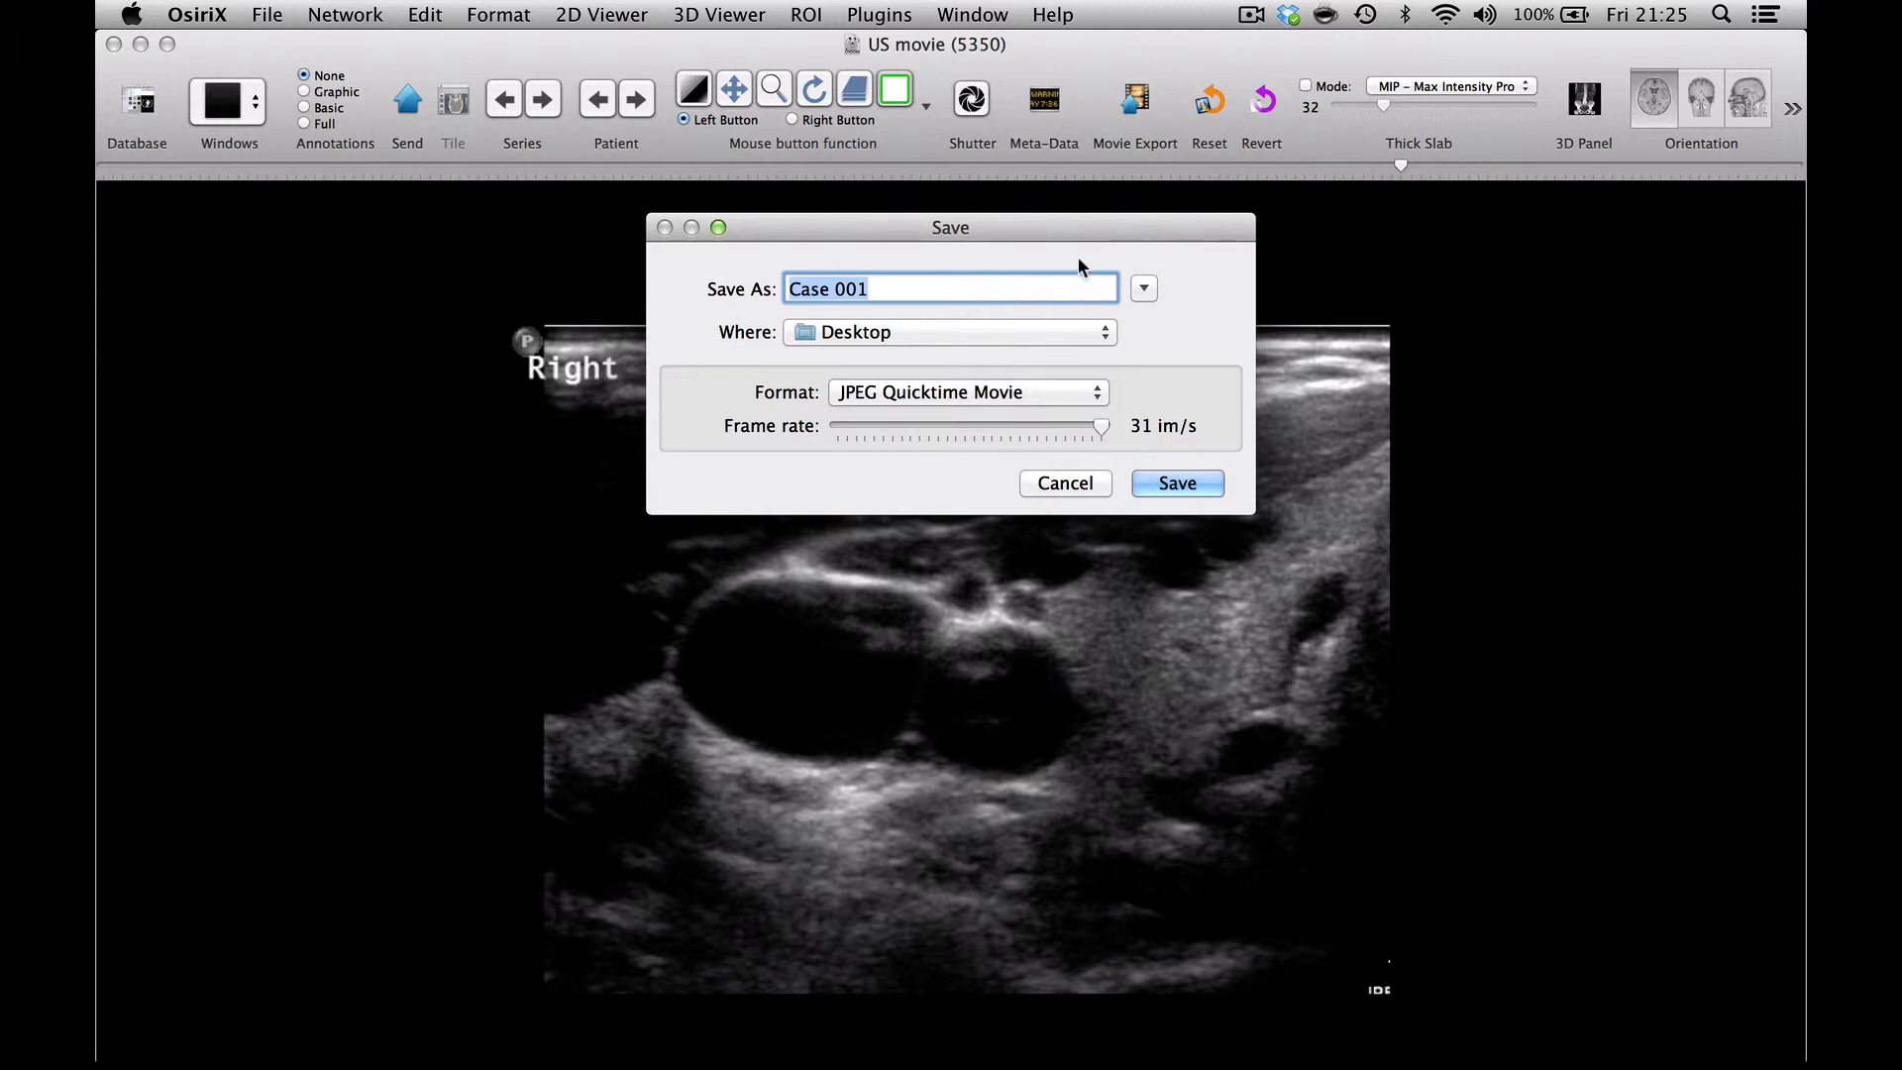
# - Save the clip as 'US movie', a JPEG QuickTime Movie, on the Desktop
pyautogui.moveTo(897, 287); pyautogui.dragTo(772, 287)
pyautogui.write('US mo')
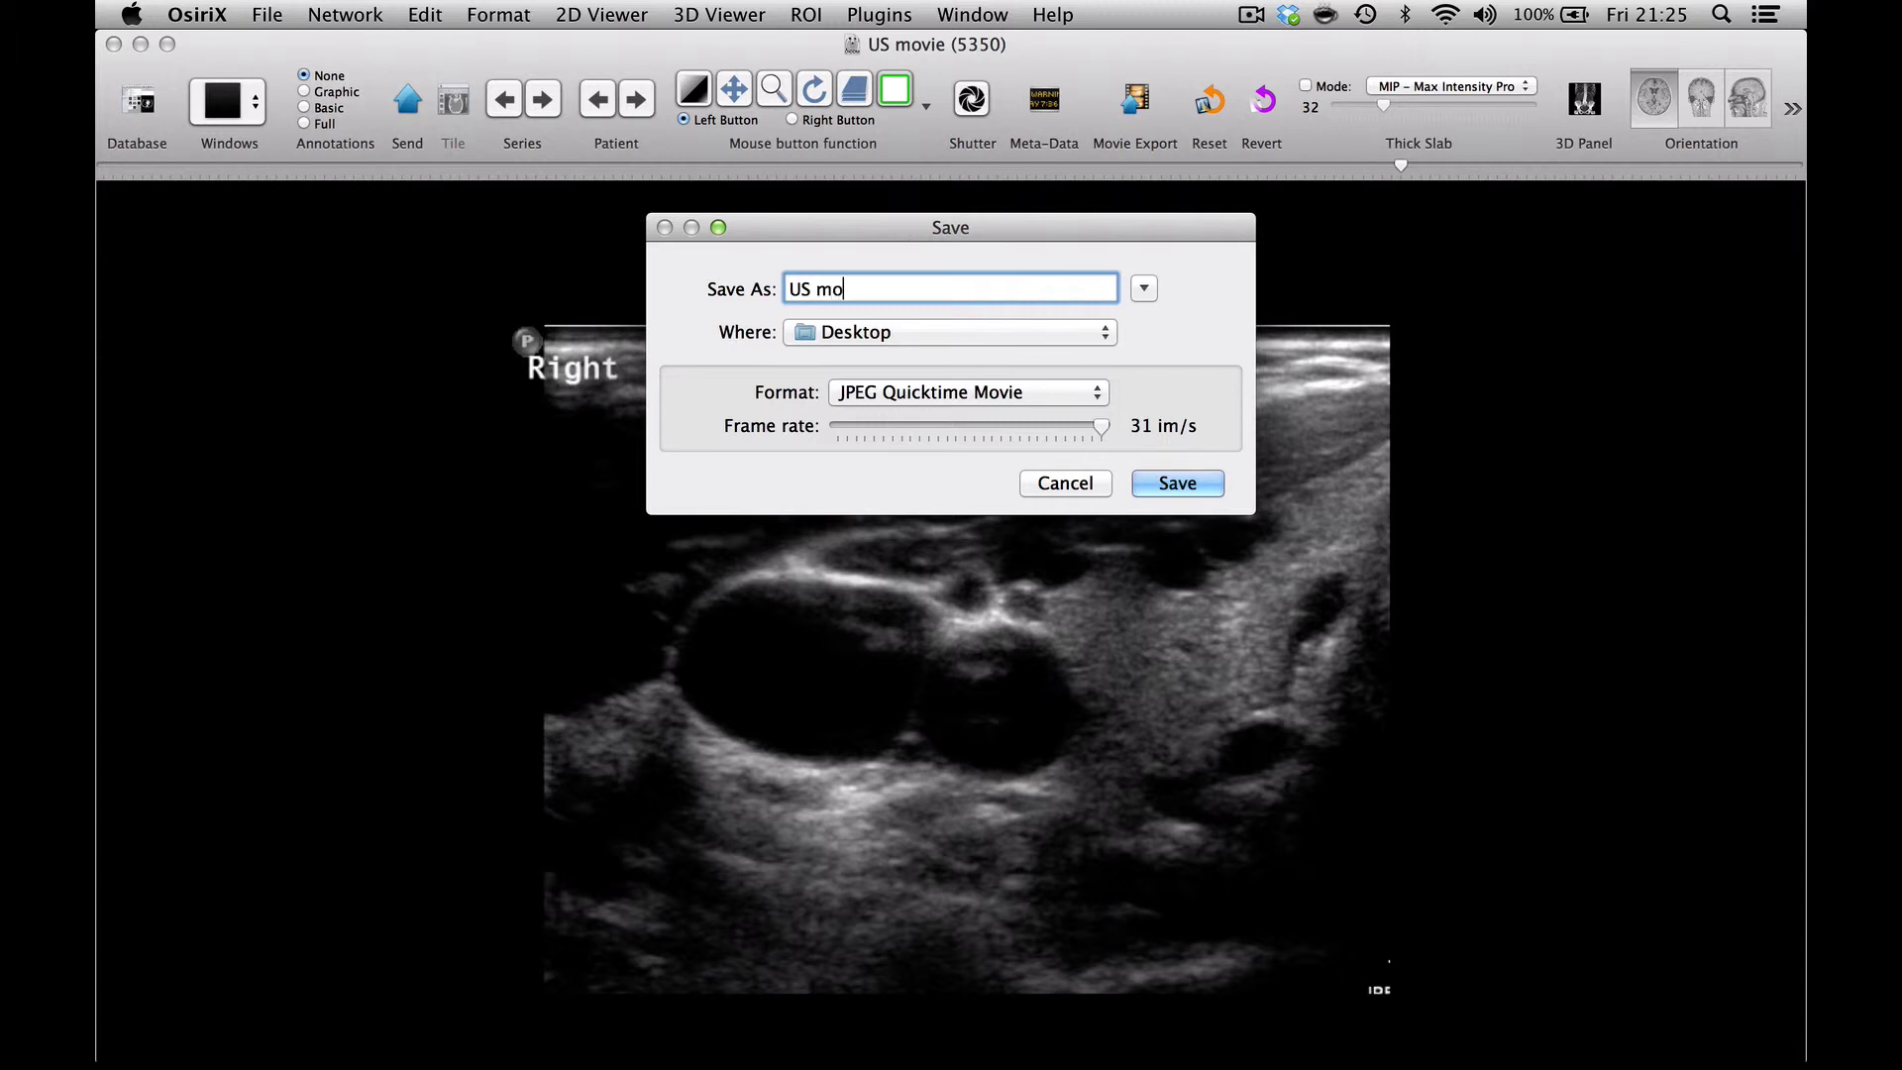
pyautogui.write('vie')
pyautogui.click(1182, 483)
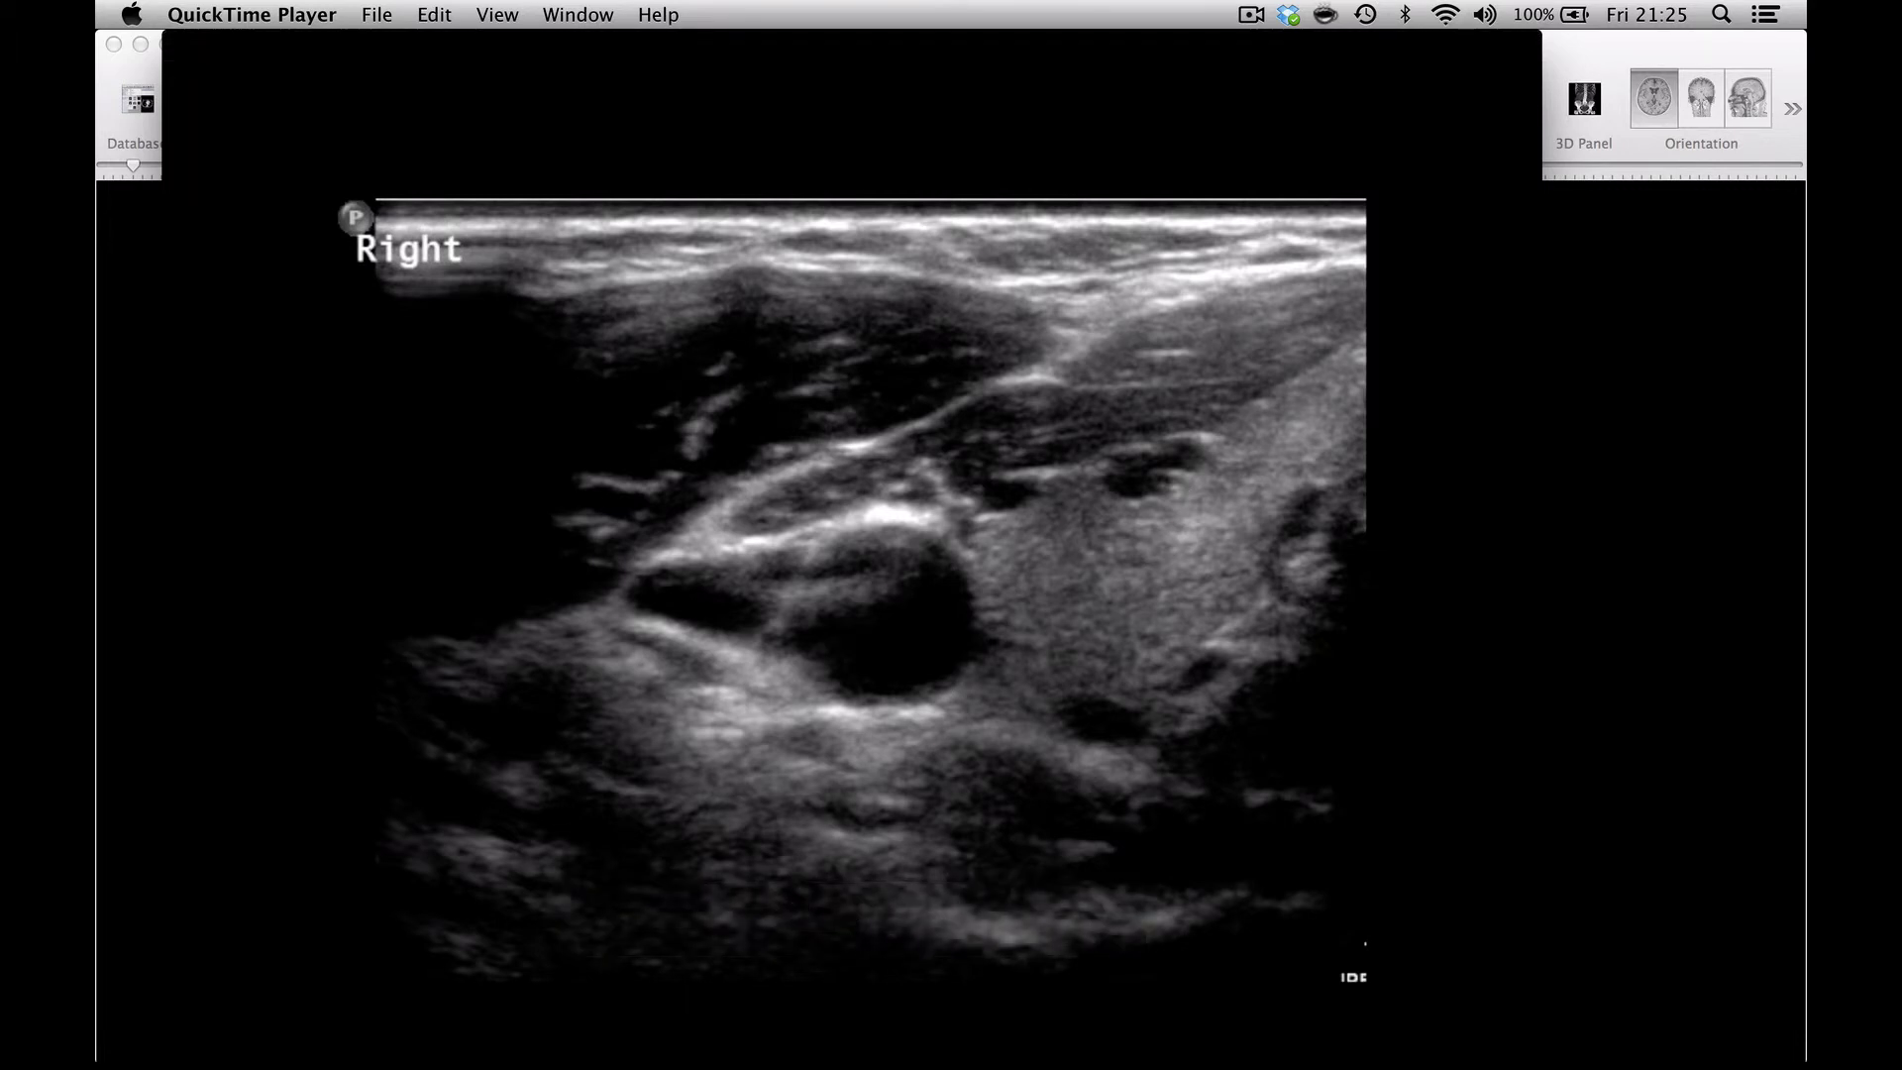
# - Play US movie.mov in QuickTime Player, close it, and minimise the OsiriX image viewer
pyautogui.moveTo(546, 416)
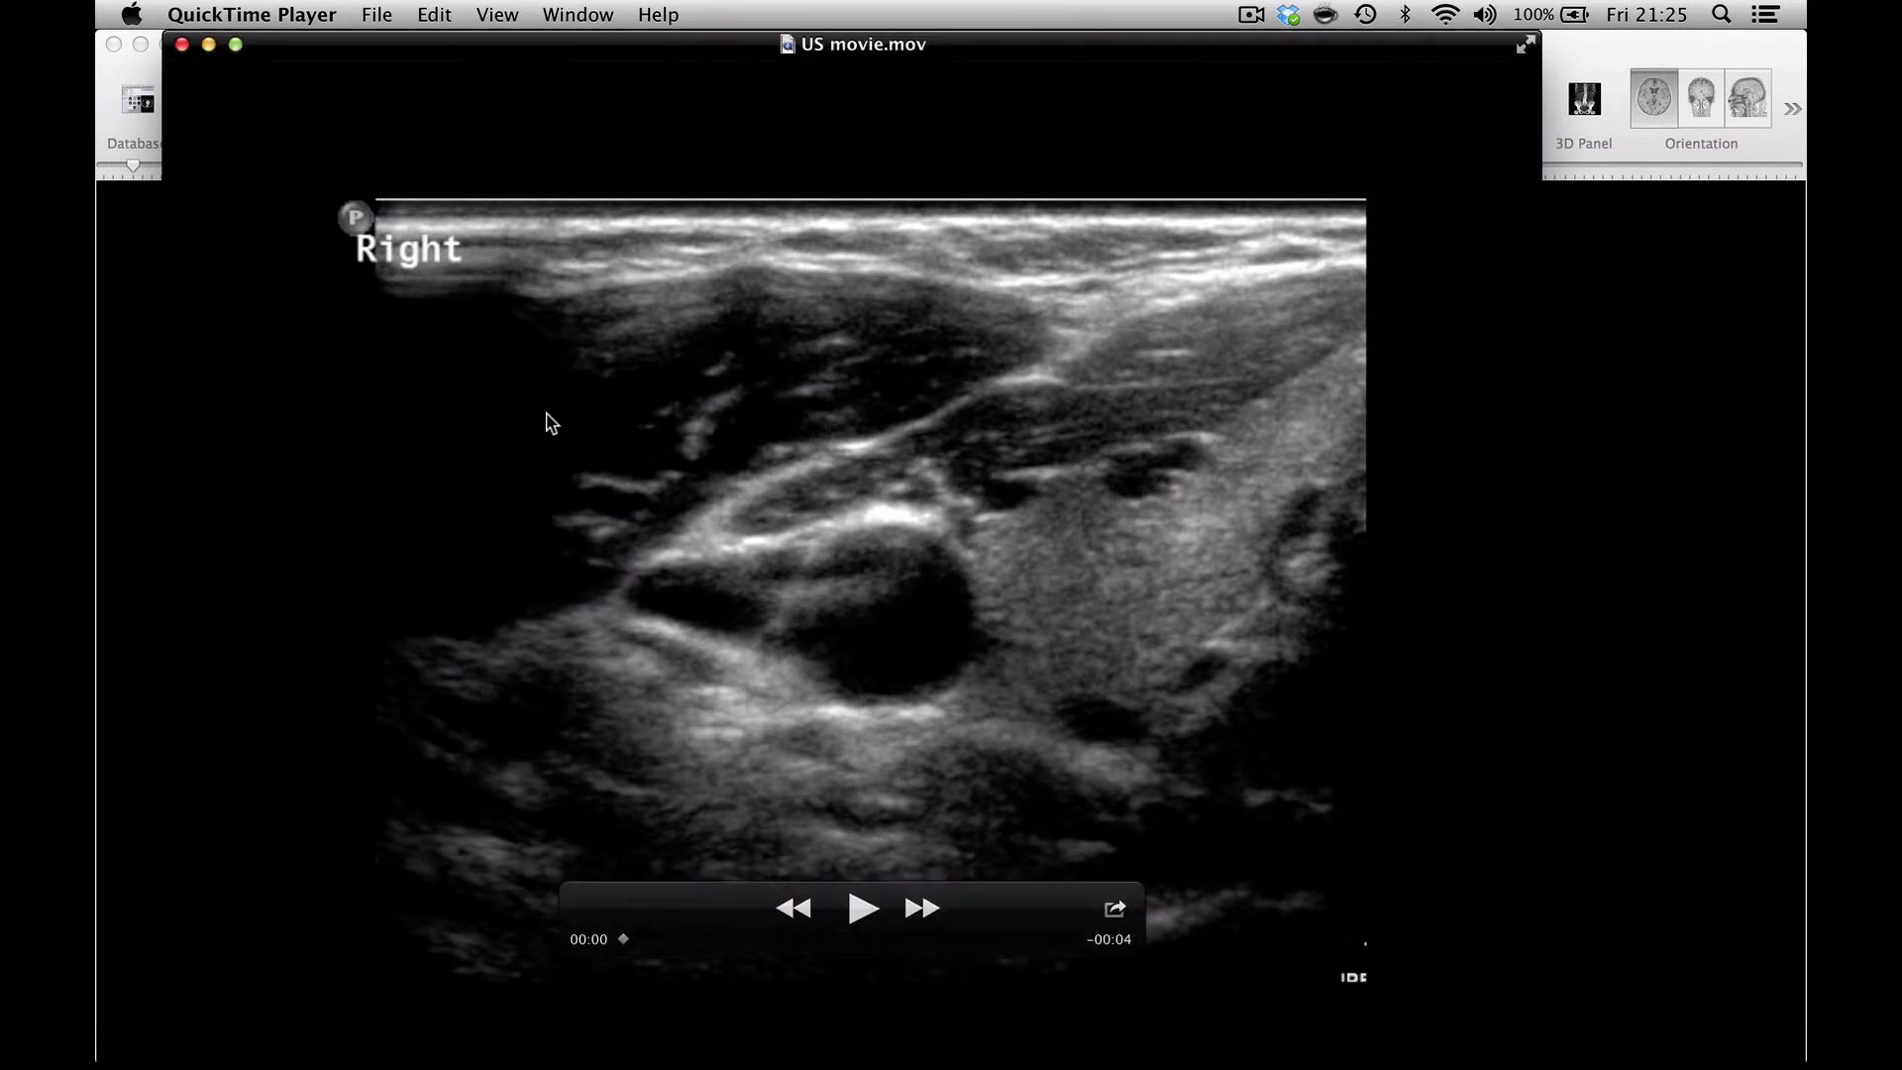
pyautogui.click(873, 922)
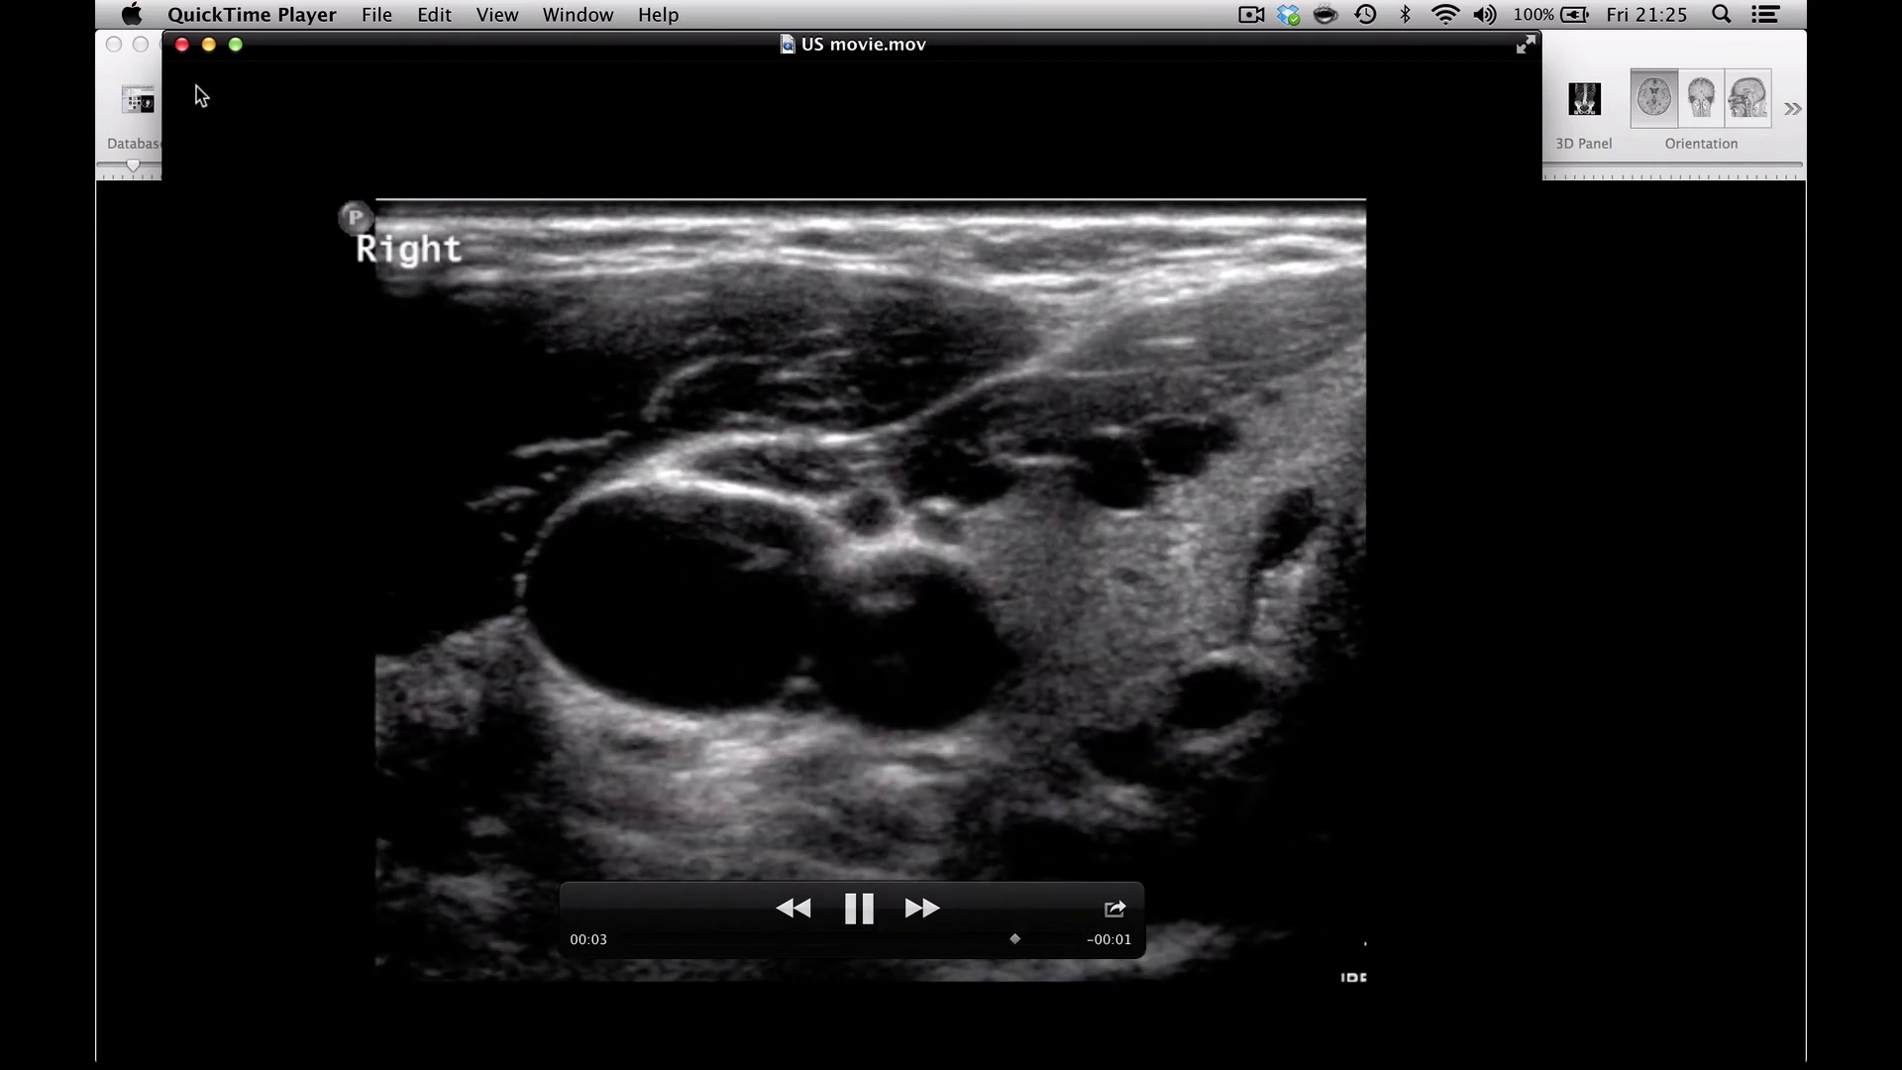
pyautogui.click(183, 45)
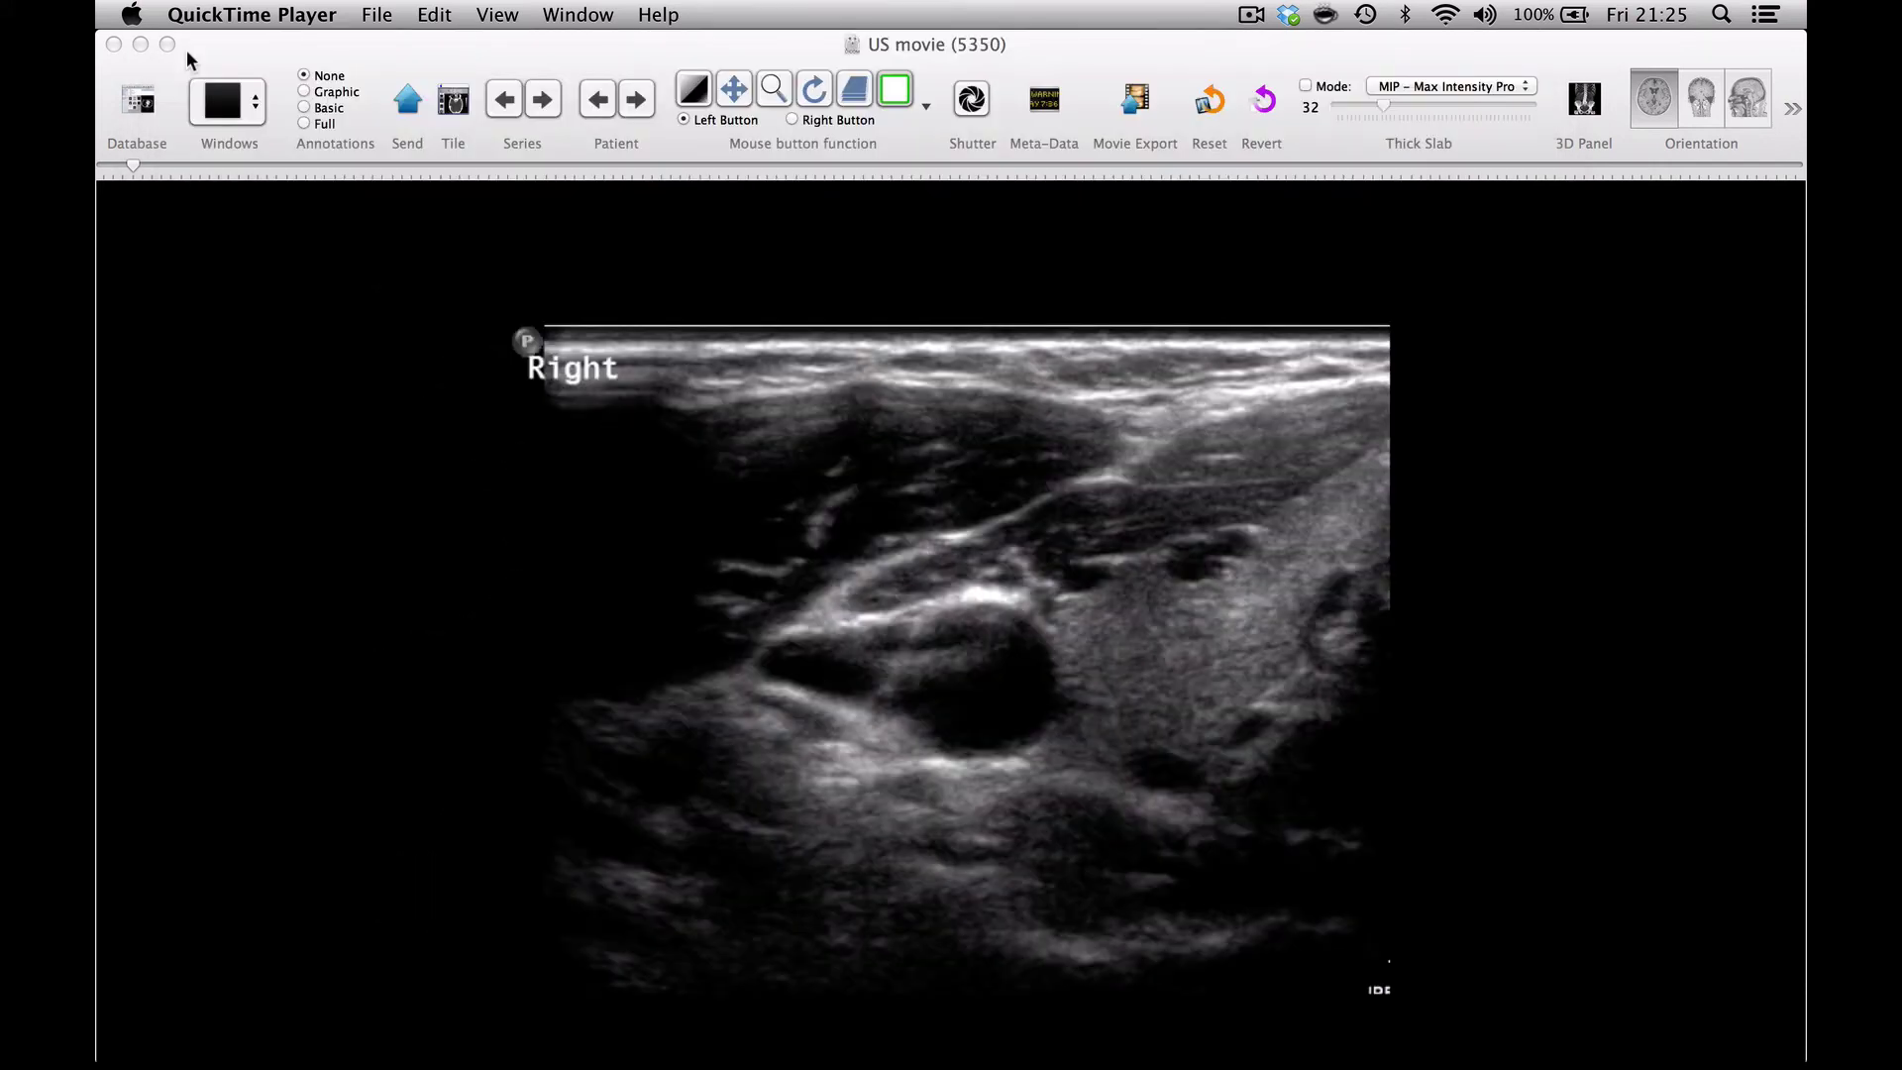
pyautogui.click(140, 43)
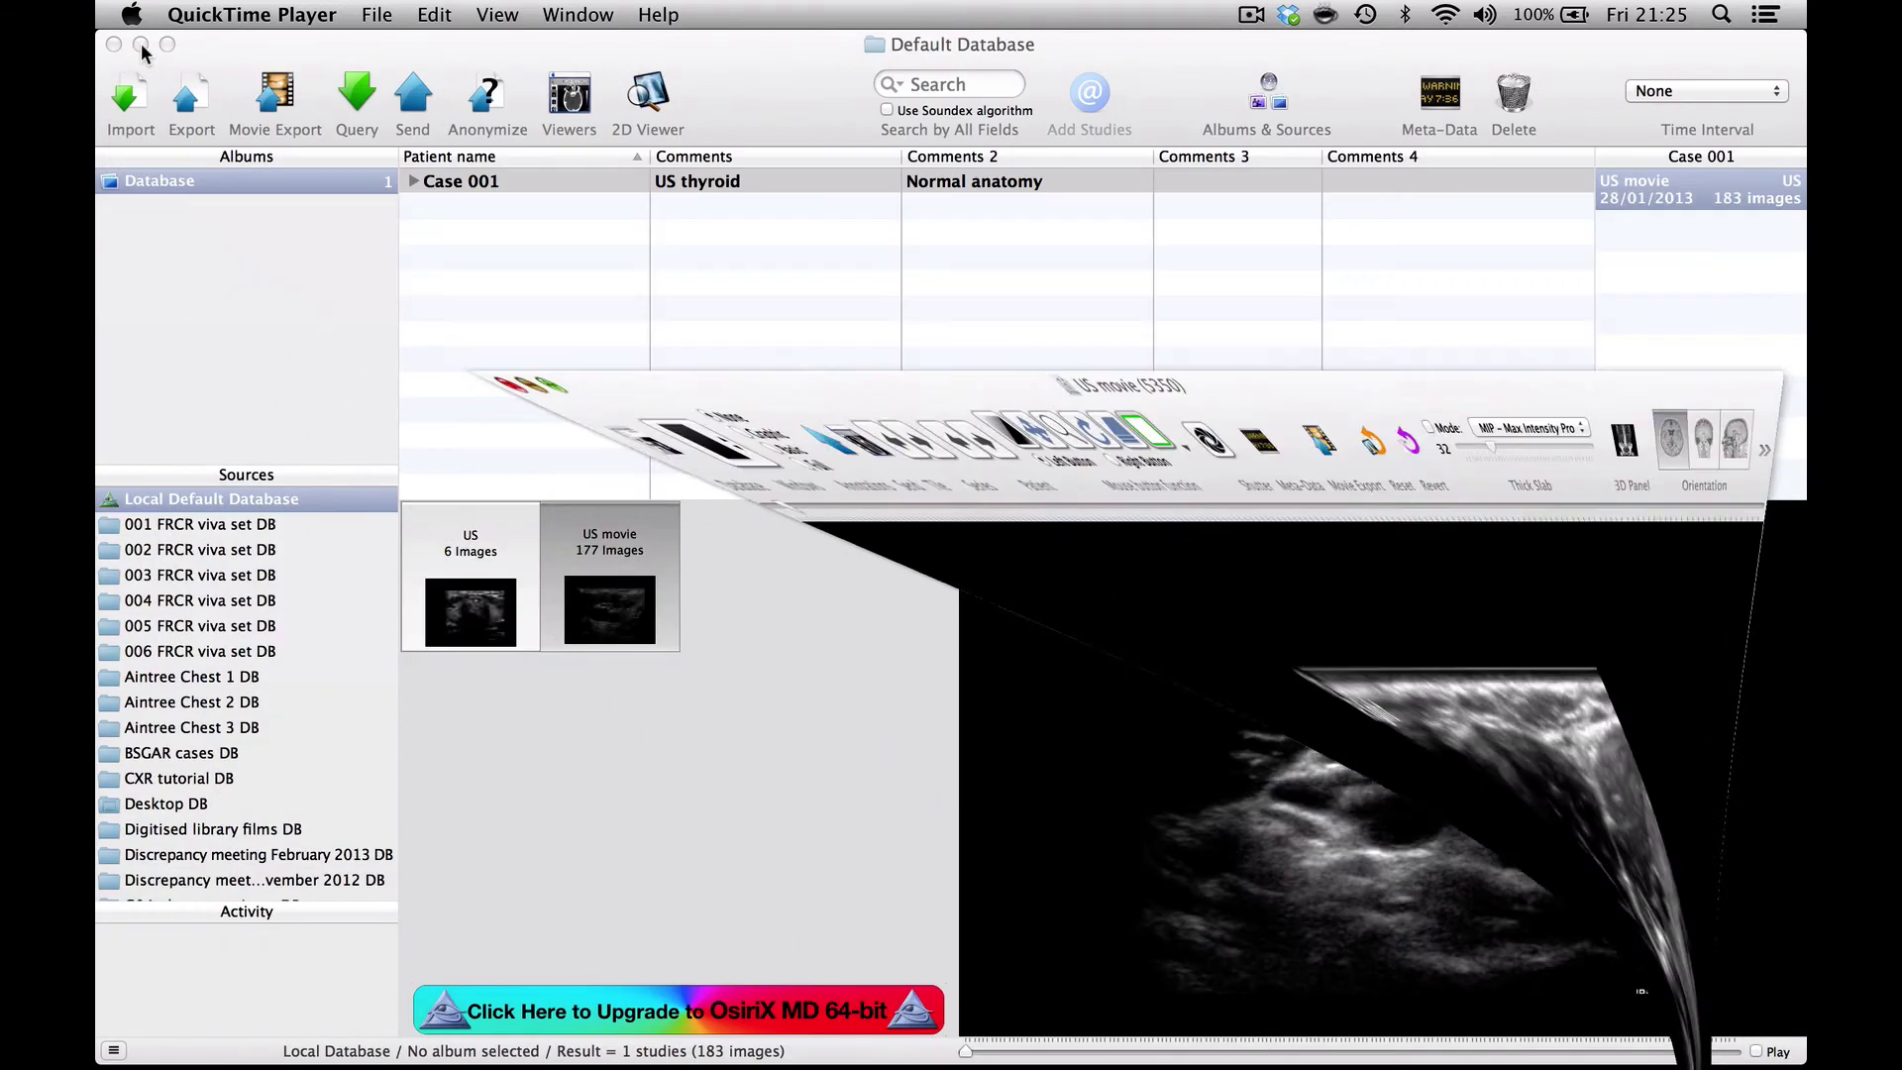
# - Minimise the OsiriX database and switch to the Valsalva presentation in PowerPoint
pyautogui.click(146, 50)
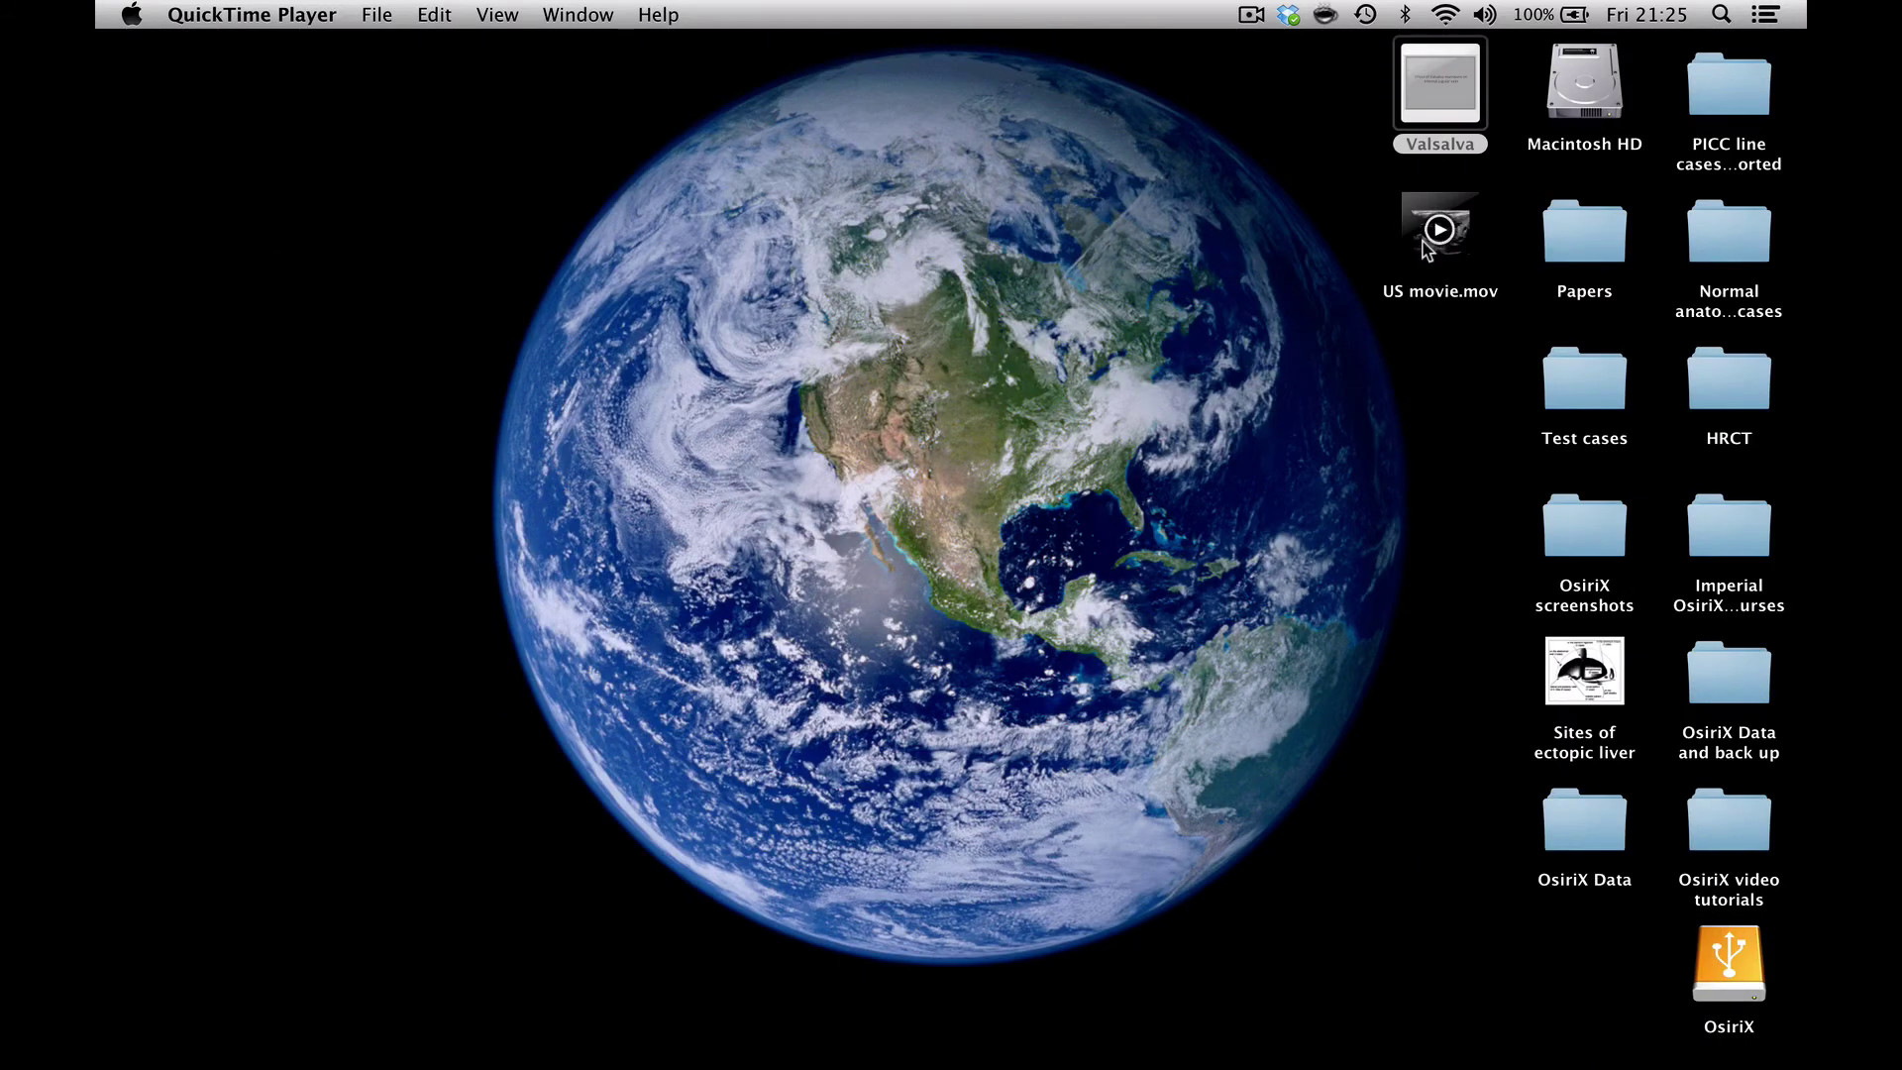
pyautogui.moveTo(1214, 1065)
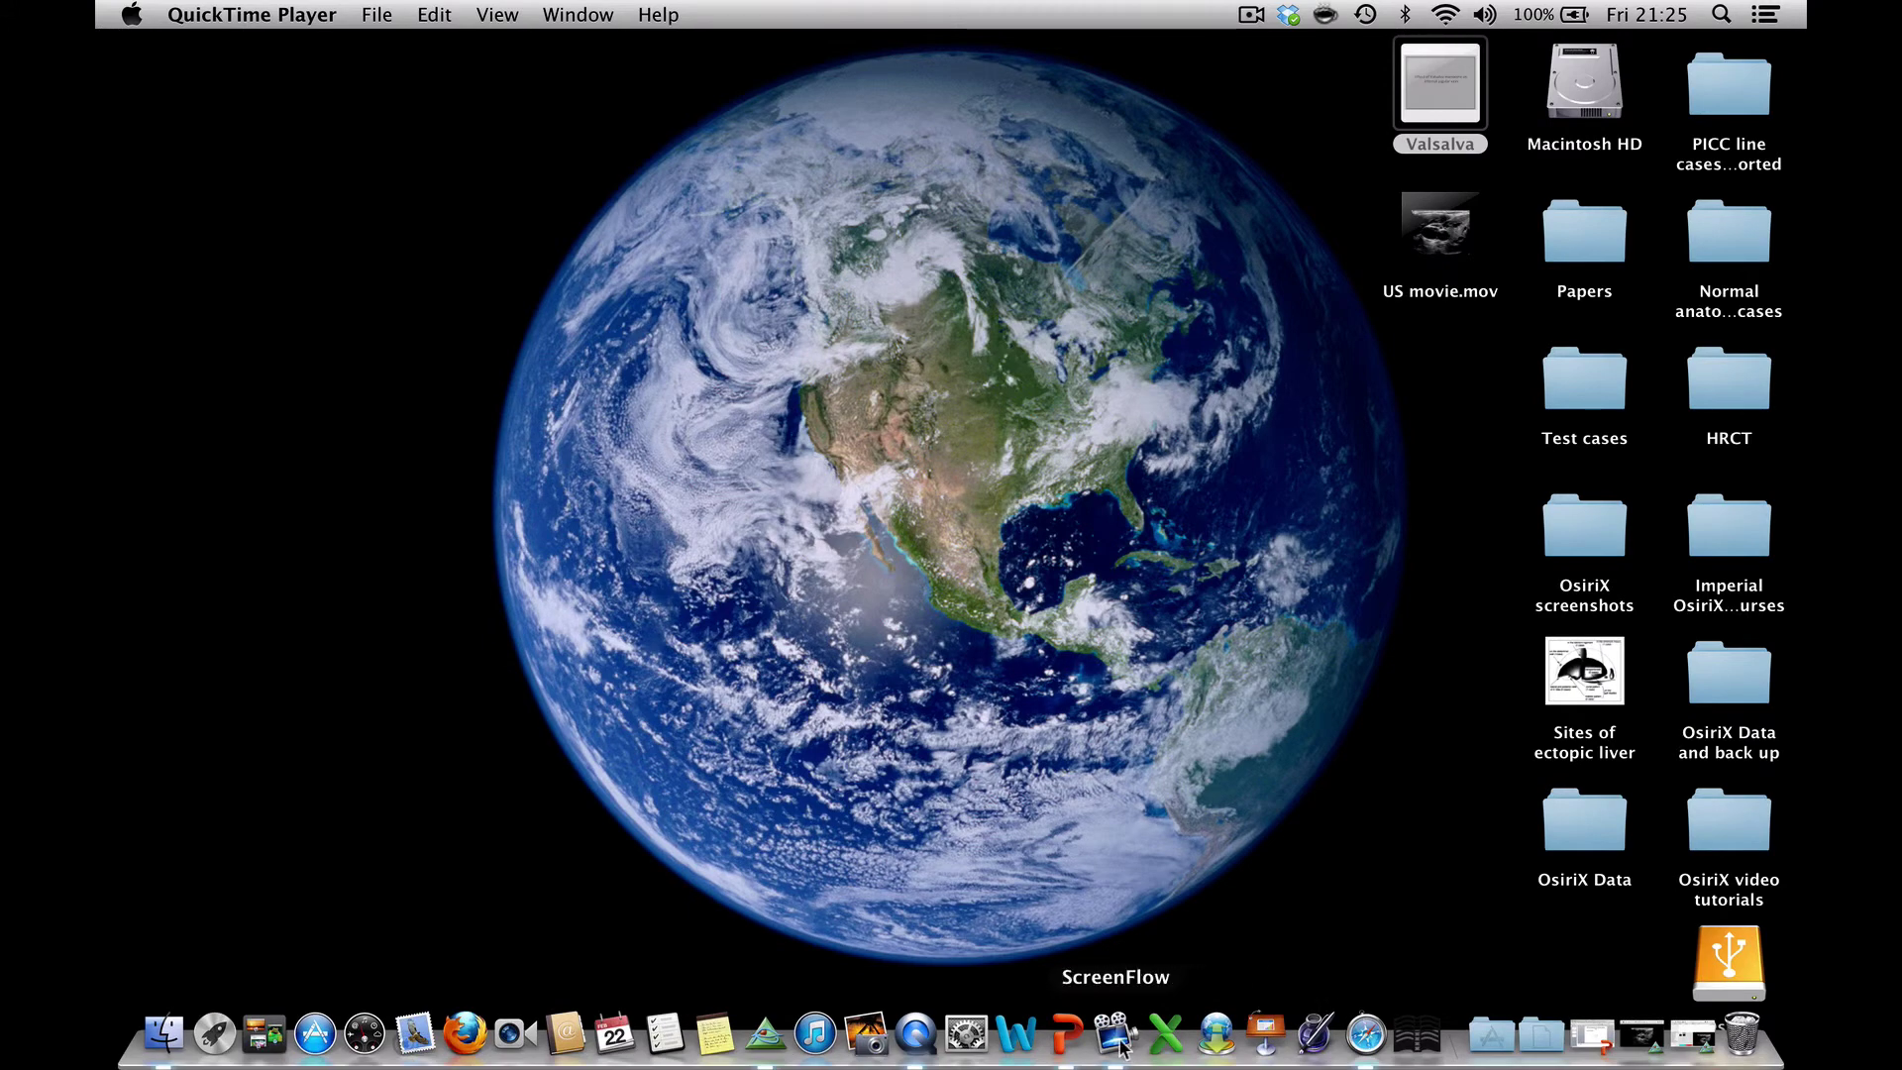
pyautogui.click(1058, 1035)
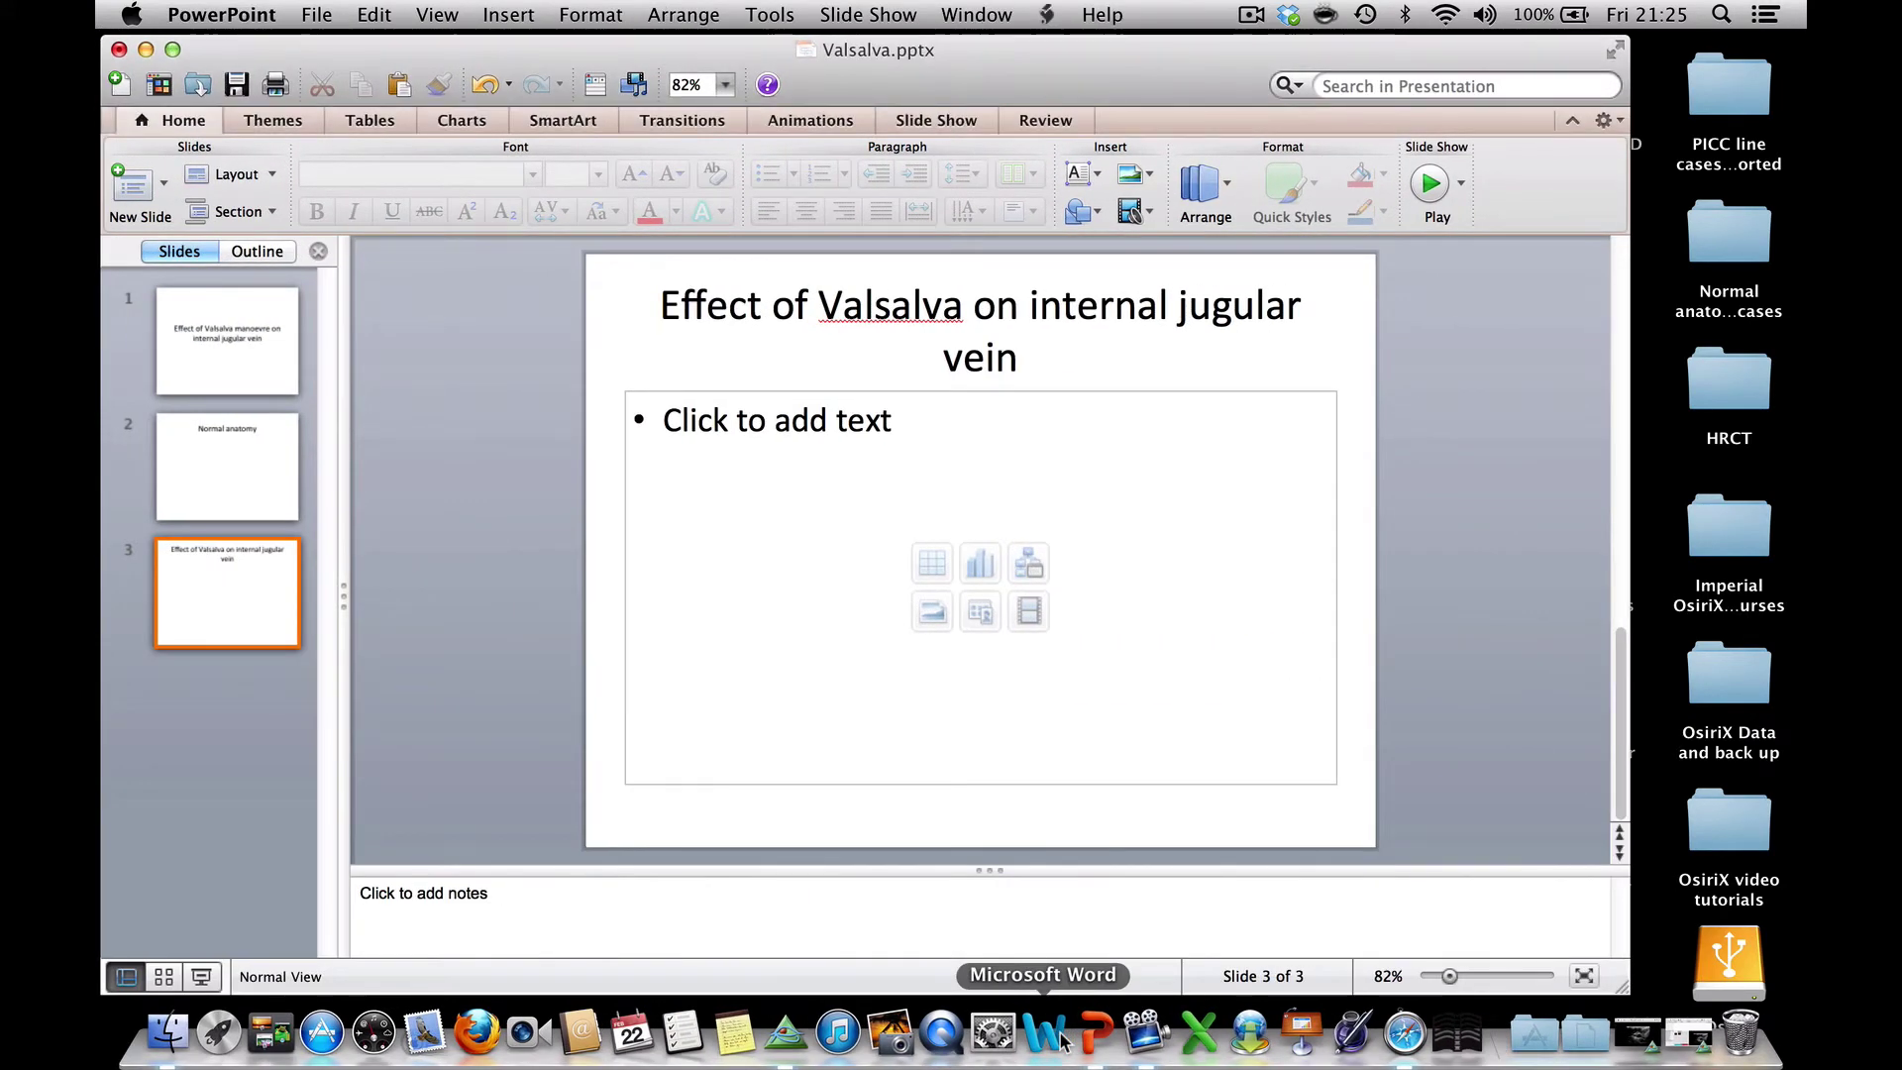
# - Insert US movie.mov into slide 3's content placeholder and preview it playing
pyautogui.click(1030, 612)
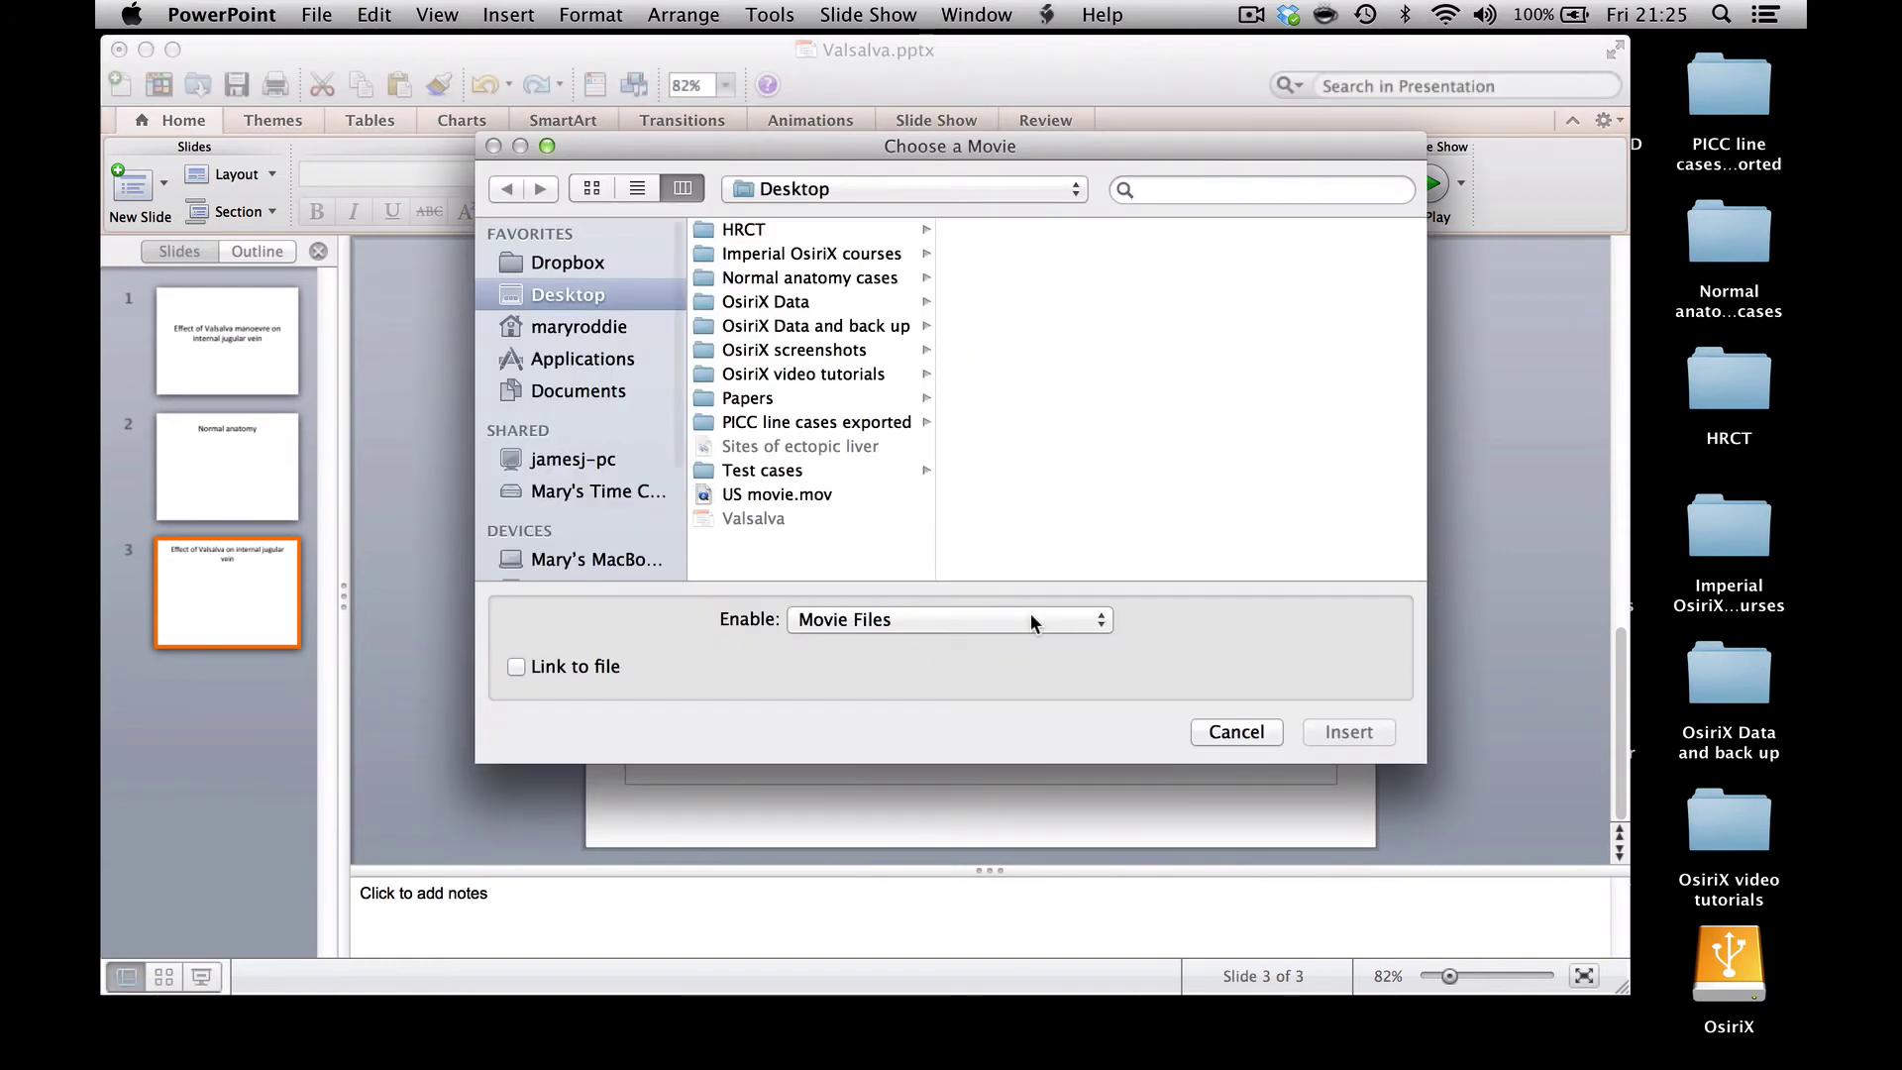
pyautogui.doubleClick(802, 495)
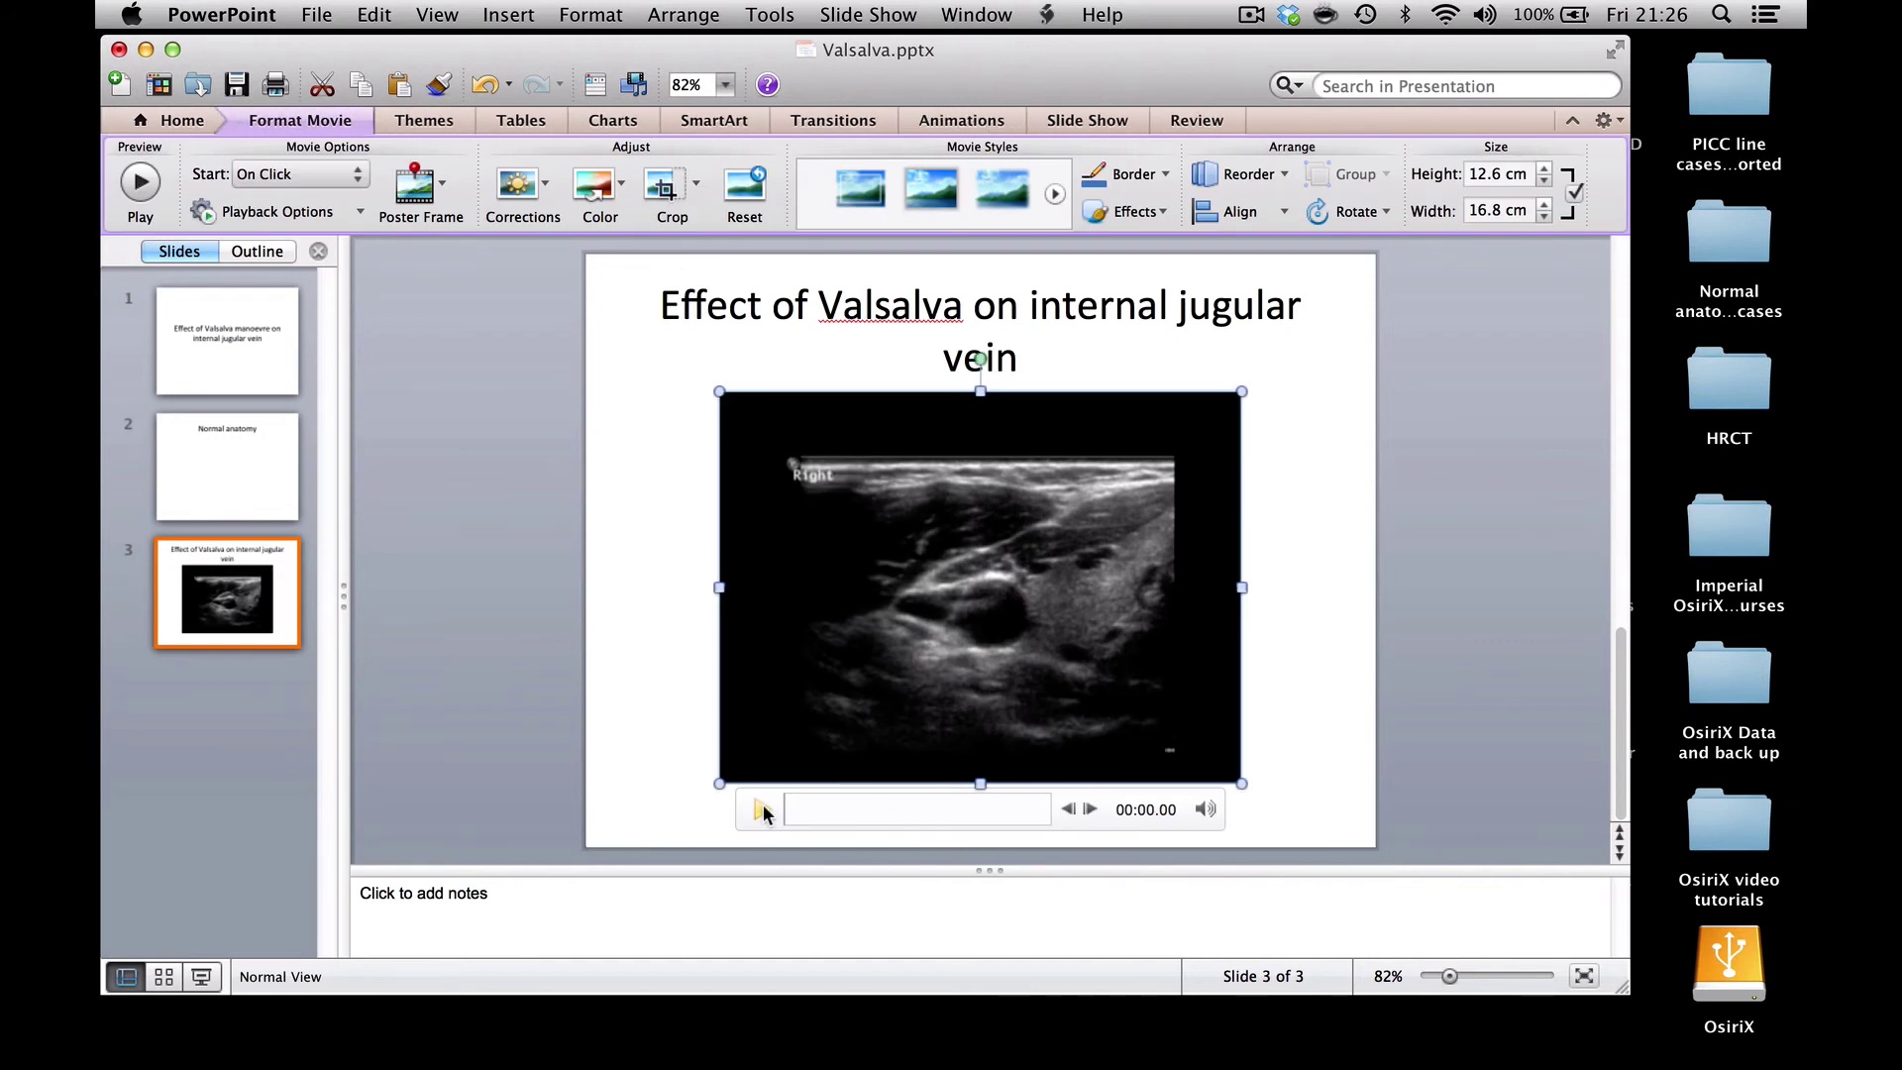
pyautogui.click(762, 809)
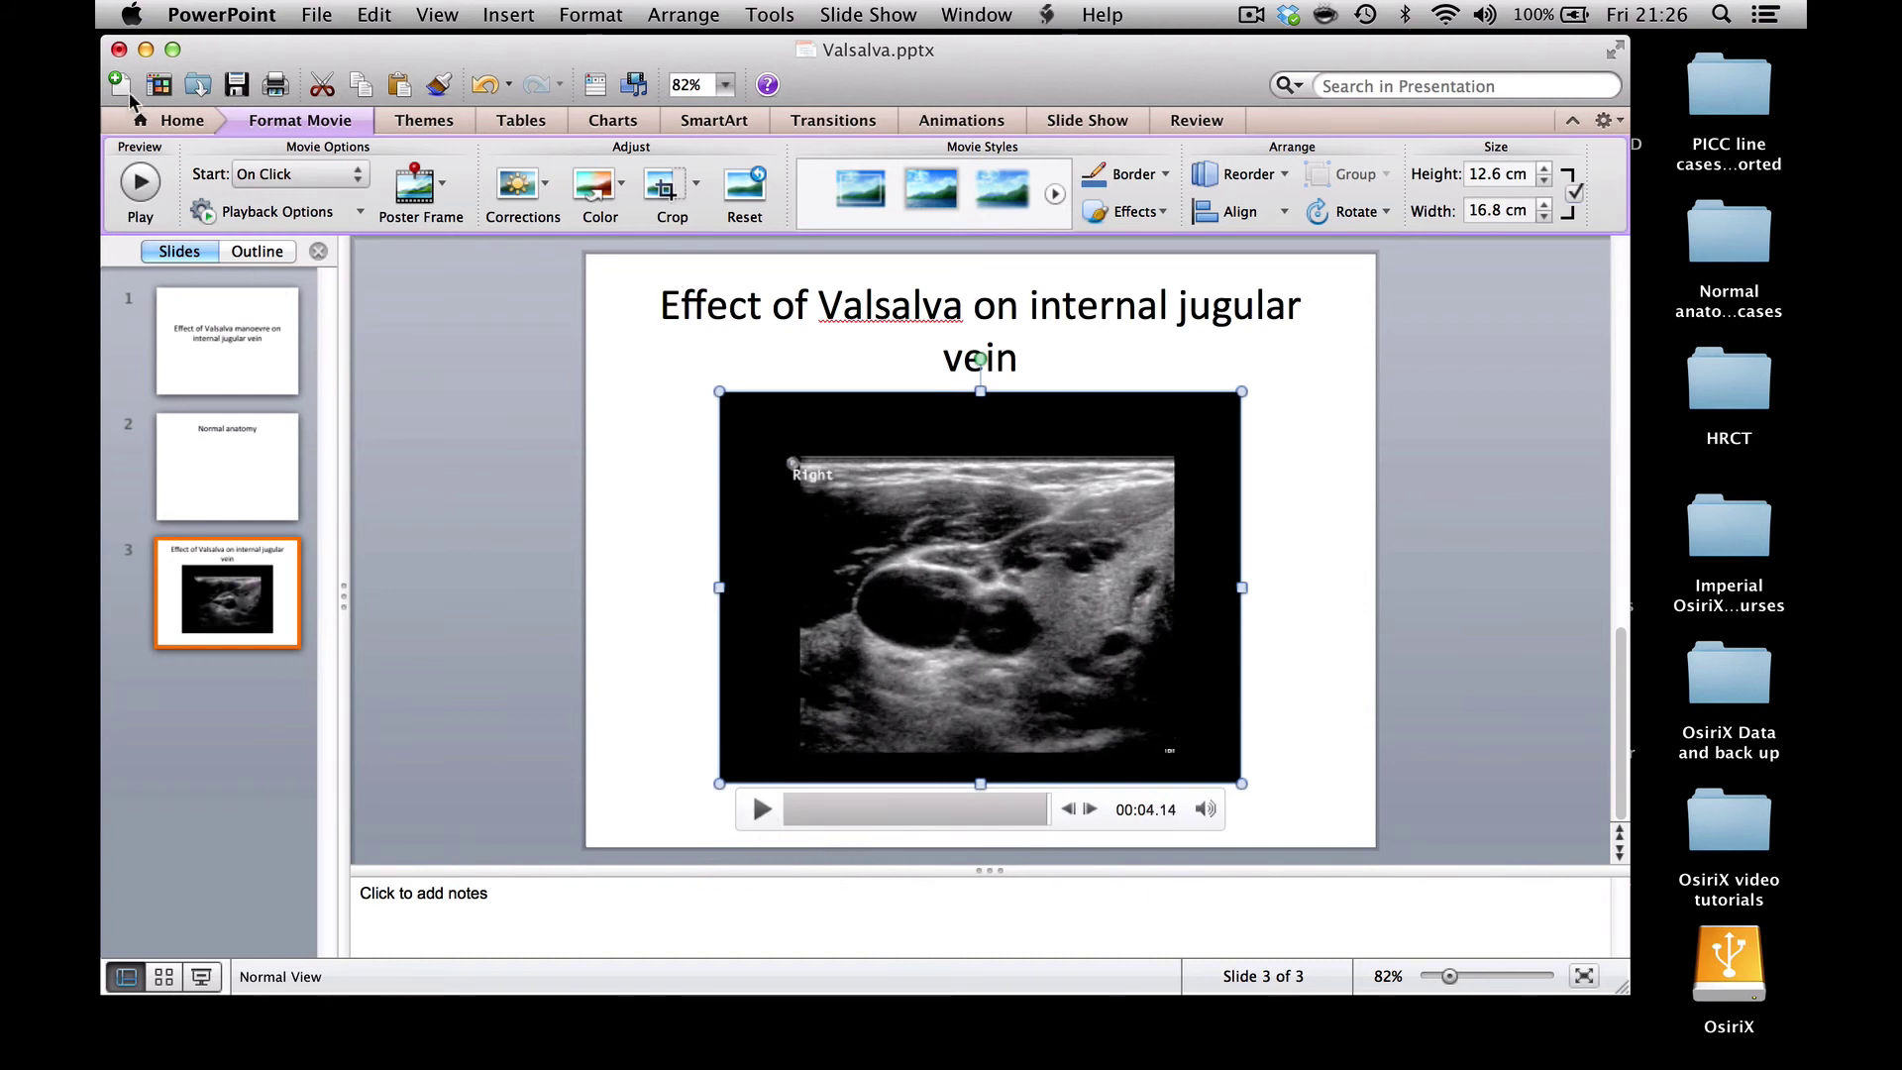
pyautogui.click(145, 49)
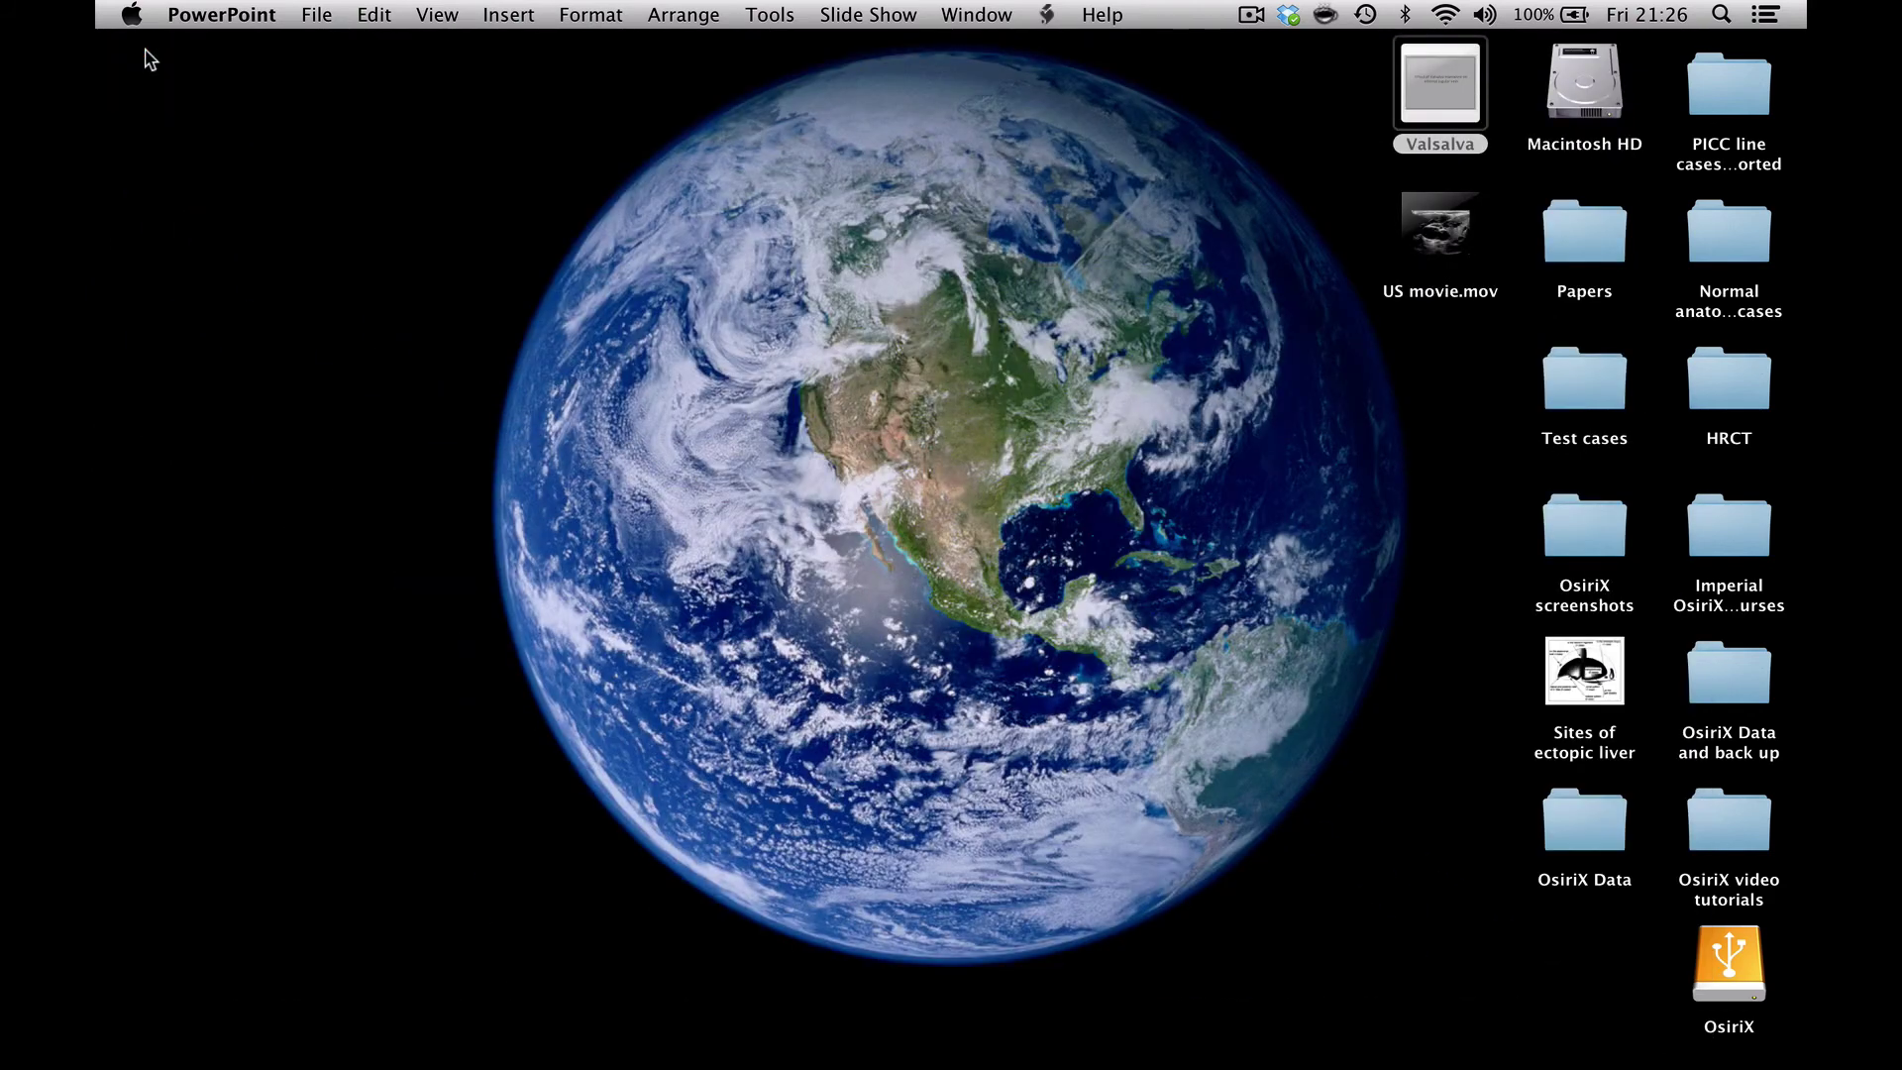